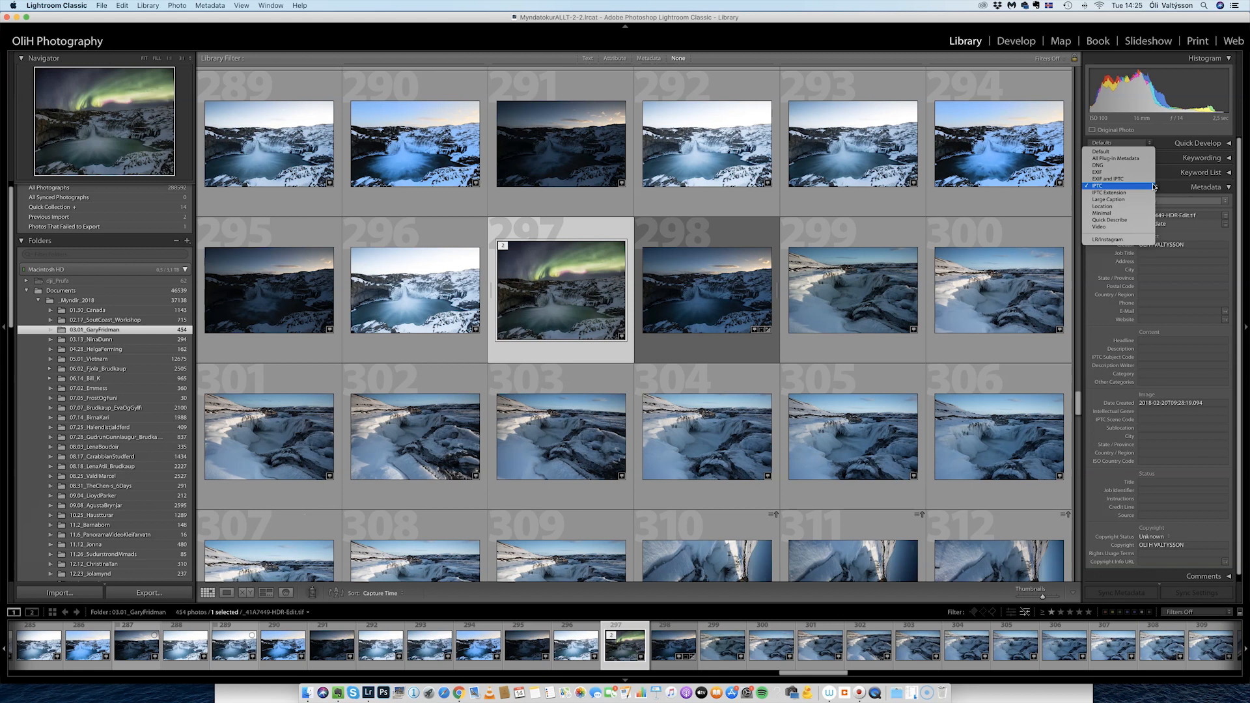
# Switch the Metadata panel to EXIF and view photo 299's camera data (f/16, 21 mm, ISO 100).
pyautogui.click(1122, 171)
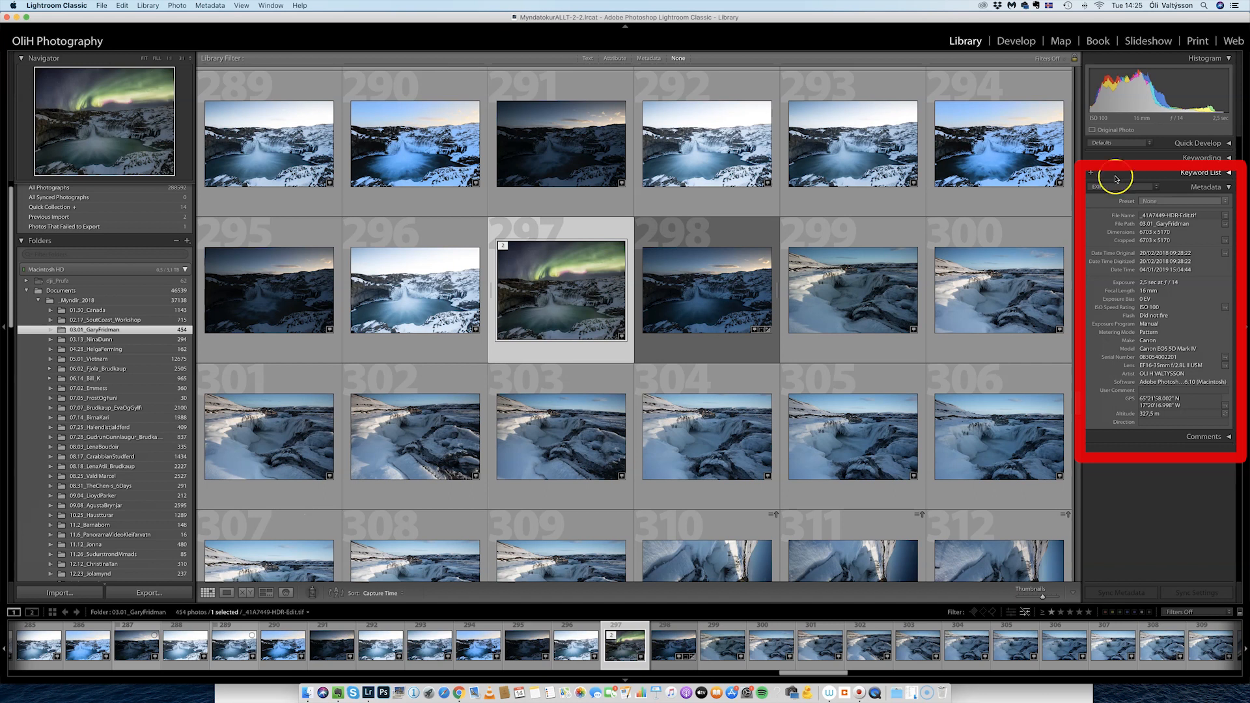
pyautogui.click(861, 287)
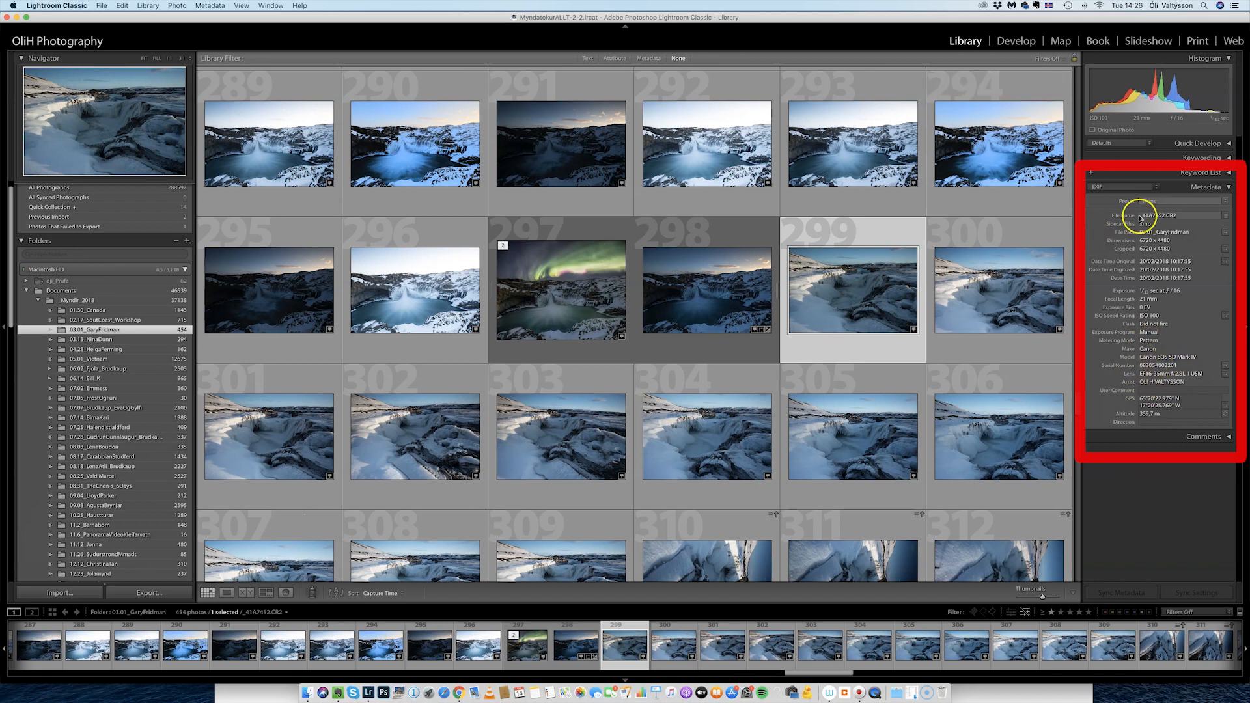
# Show IPTC fields in the Metadata panel and open the aurora photo _41A7449-HDR-Edit.tif in Loupe view.
pyautogui.click(1119, 187)
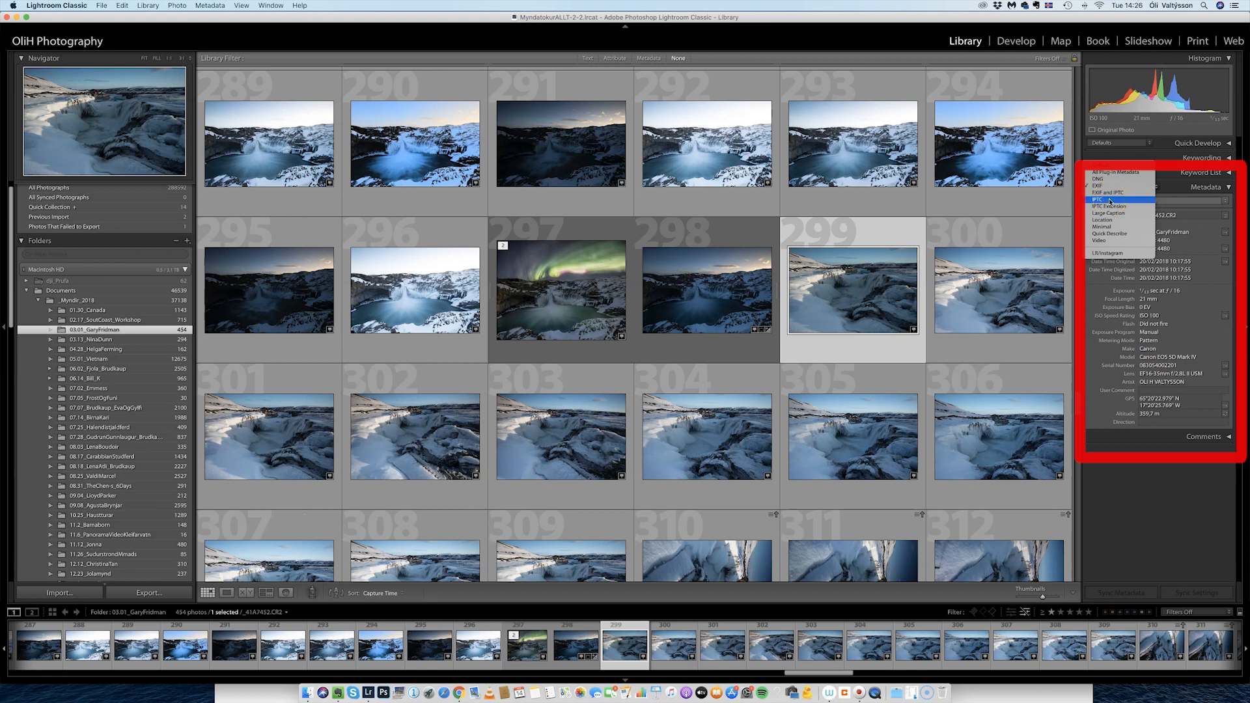
pyautogui.click(1111, 200)
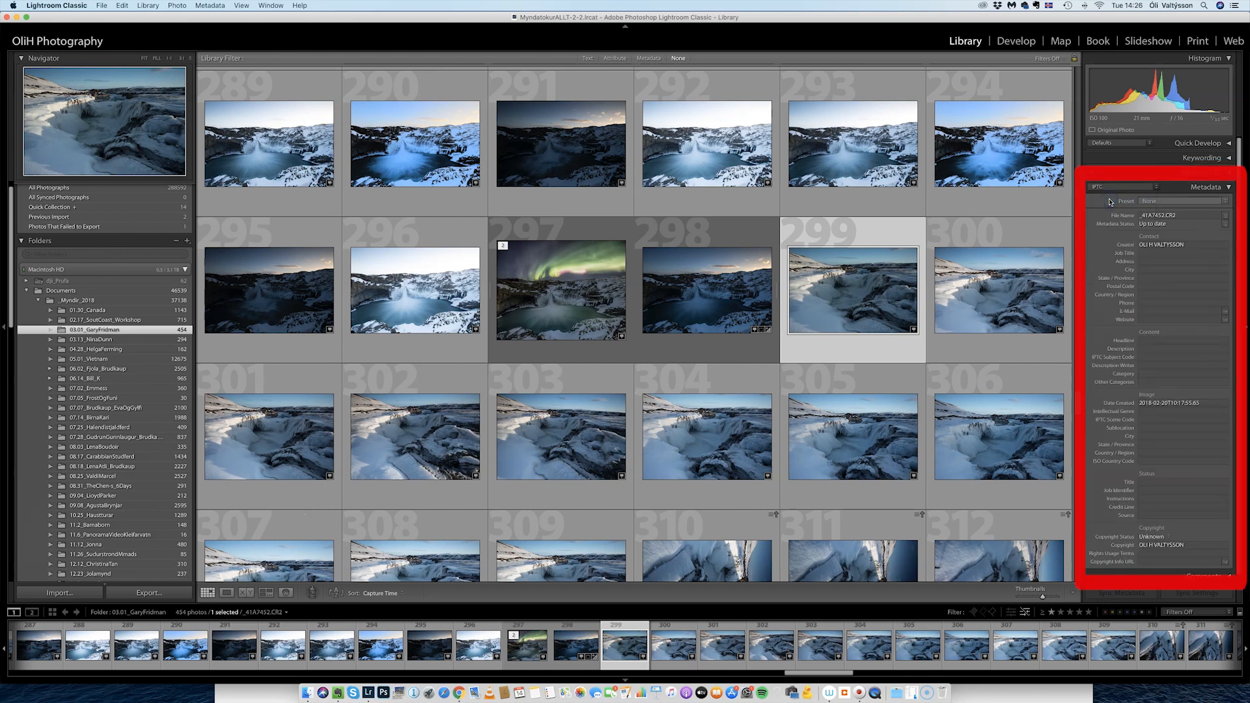
pyautogui.scroll(-3, 1160, 342)
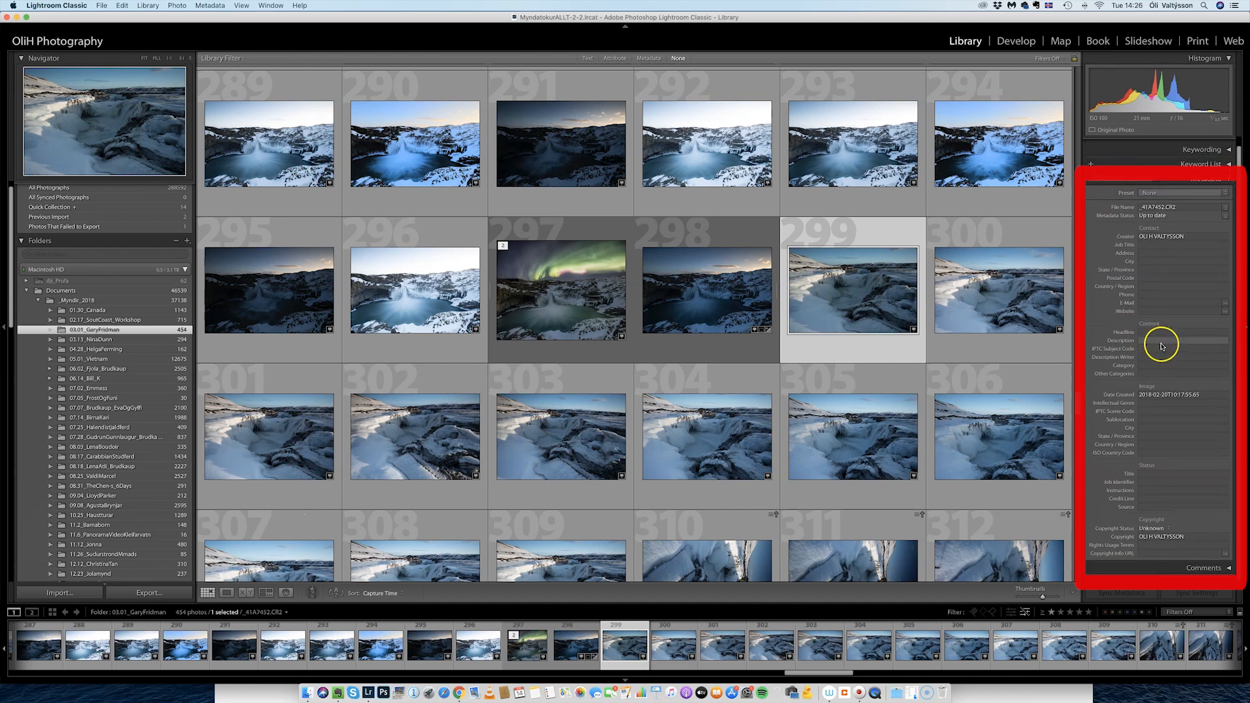
pyautogui.scroll(1, 1160, 345)
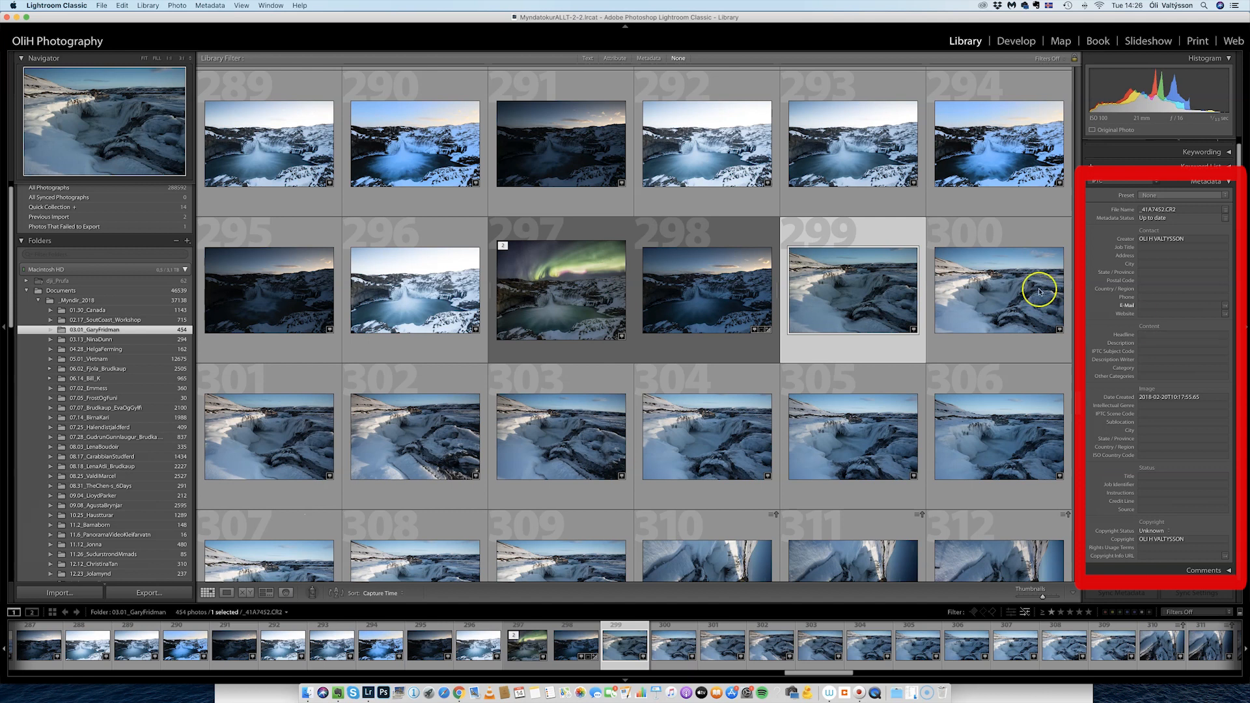
pyautogui.click(579, 286)
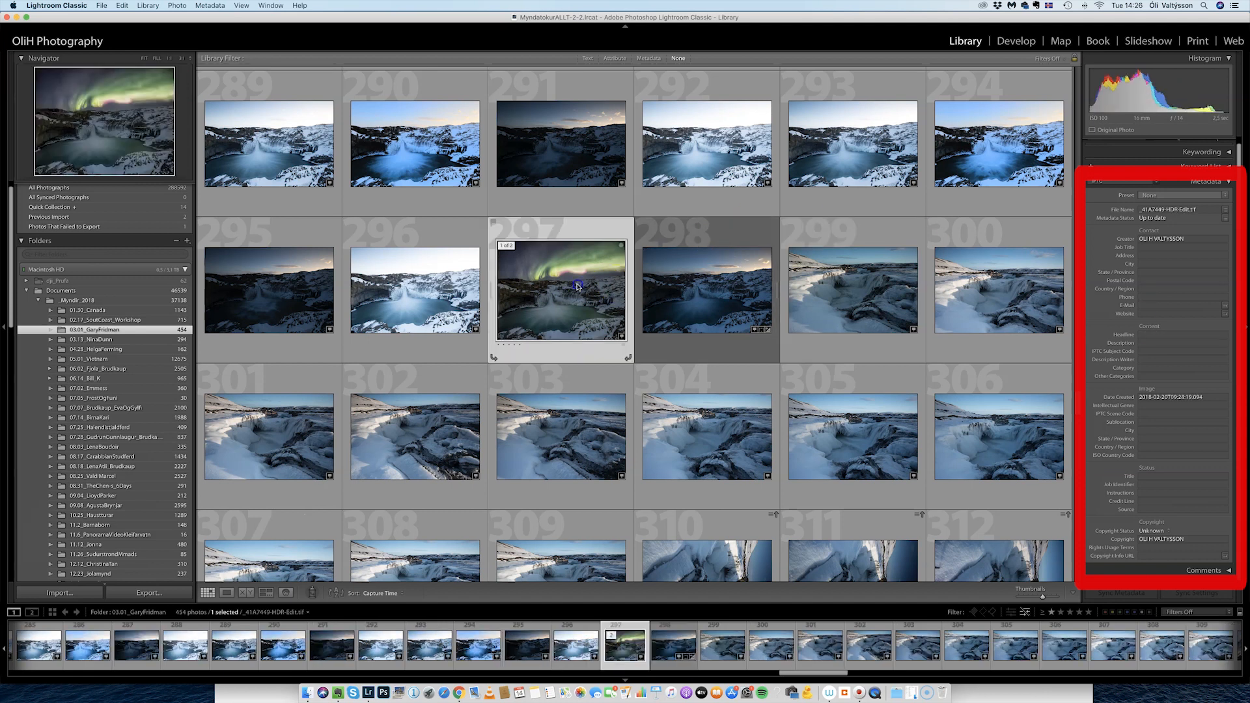
pyautogui.doubleClick(576, 286)
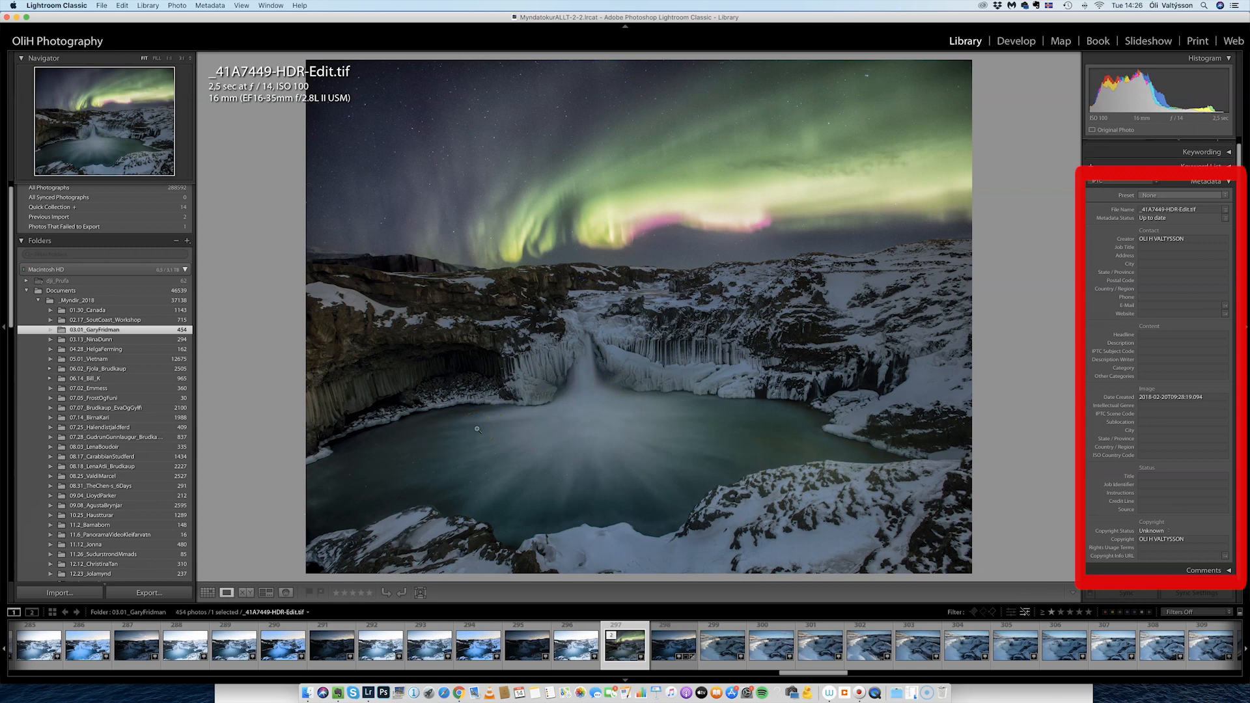
# Return to Grid view and set the aurora photo's copyright status to Copyrighted.
pyautogui.click(207, 593)
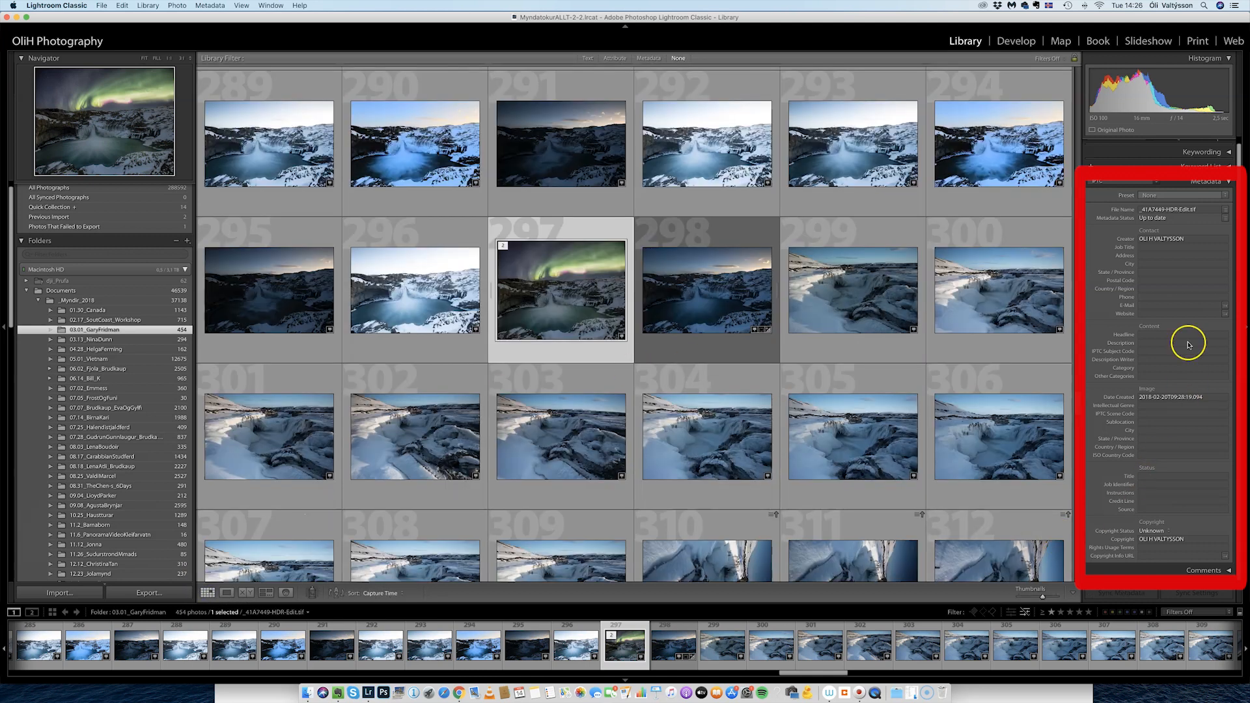
pyautogui.click(1139, 242)
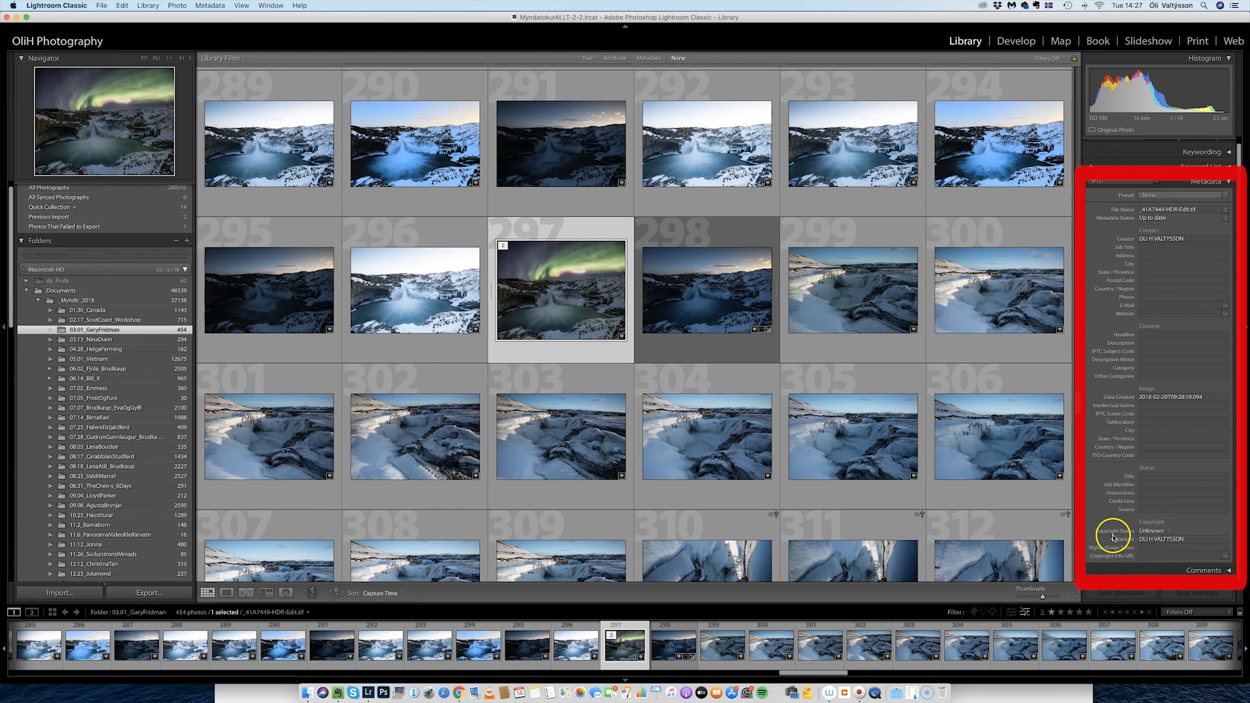
pyautogui.click(1166, 530)
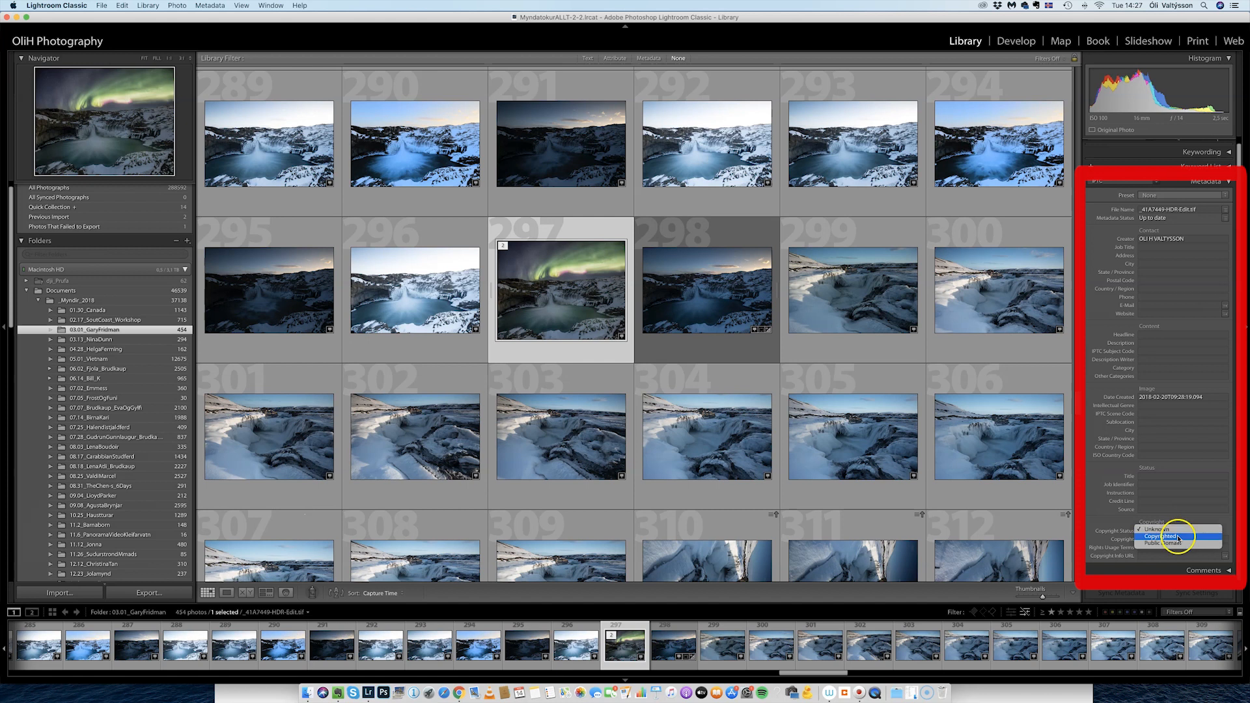
pyautogui.click(1170, 536)
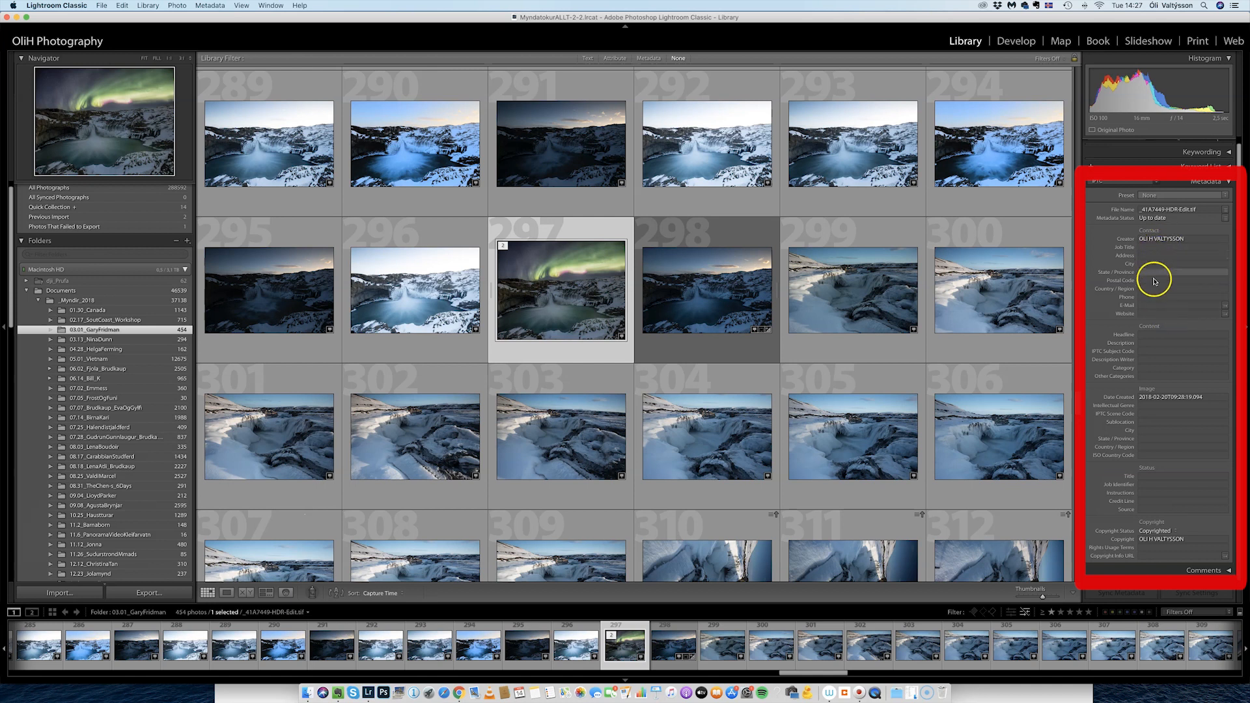
# Enter the creator's e-mail address in the IPTC E-Mail field, accepting the autocomplete suggestion.
pyautogui.click(1163, 306)
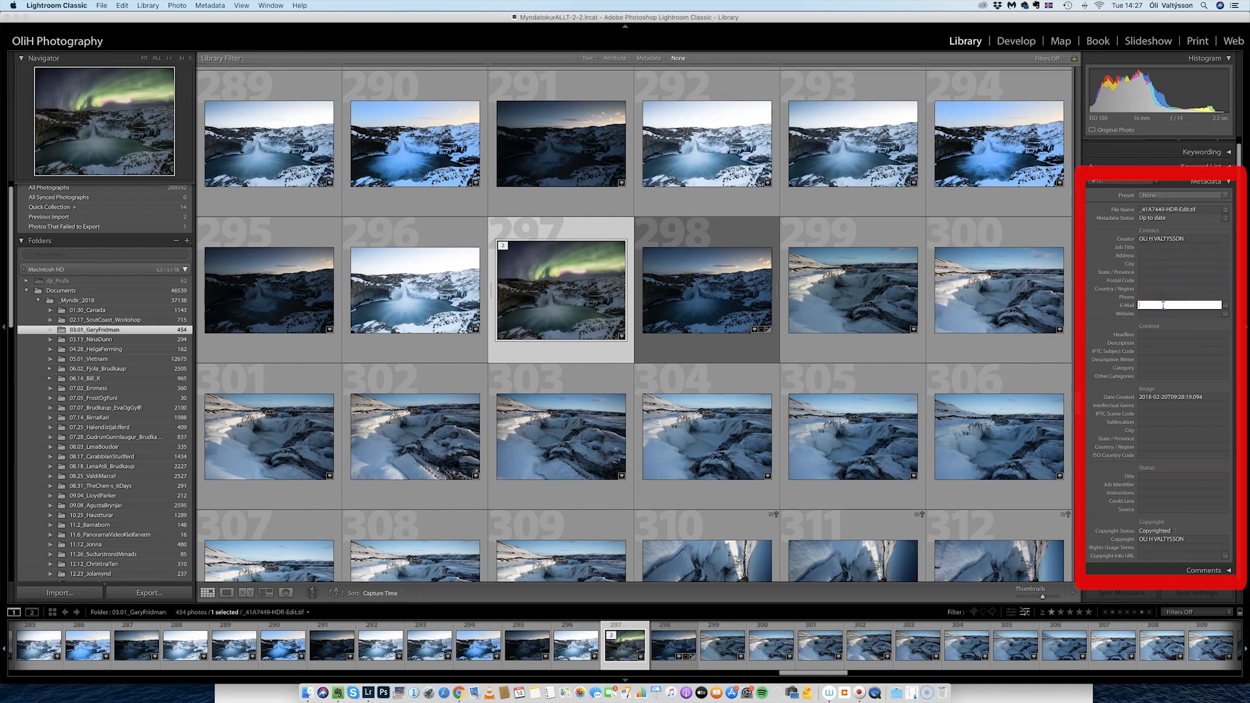
pyautogui.press('Return')
pyautogui.press('Return')
# Commit the e-mail entry and check the metadata Preset list without changing it.
pyautogui.click(1217, 298)
pyautogui.click(1107, 322)
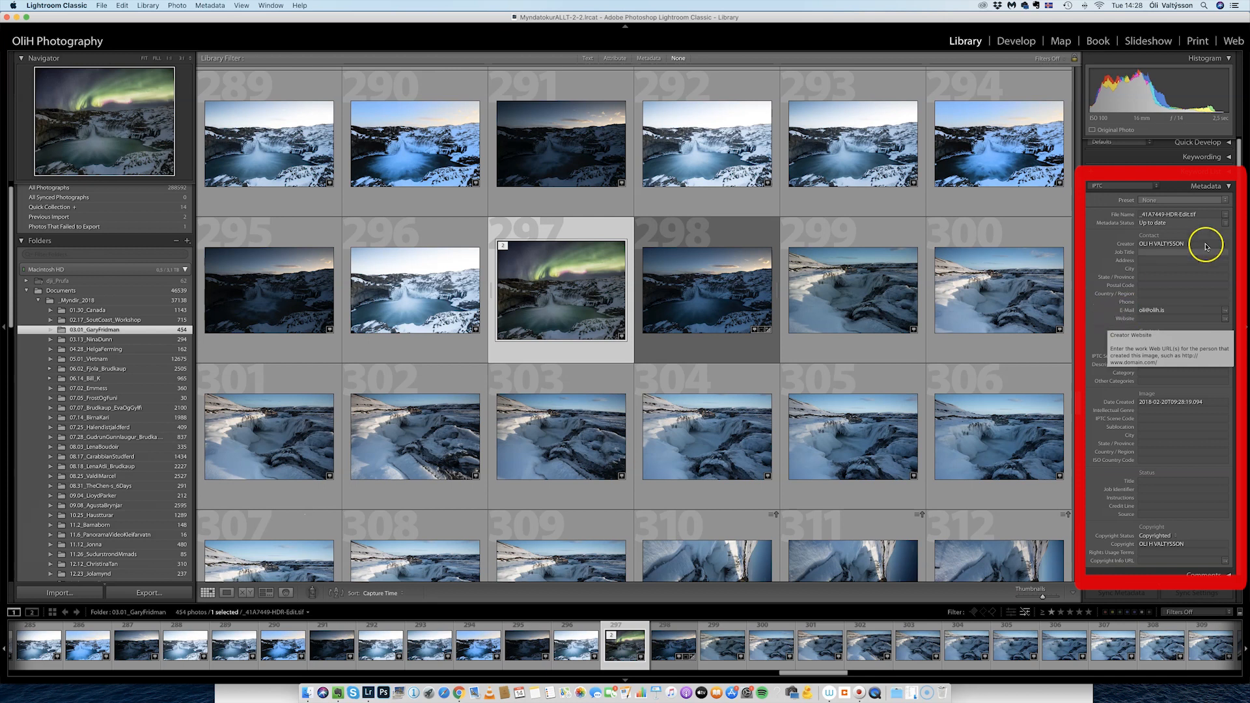
pyautogui.click(1226, 199)
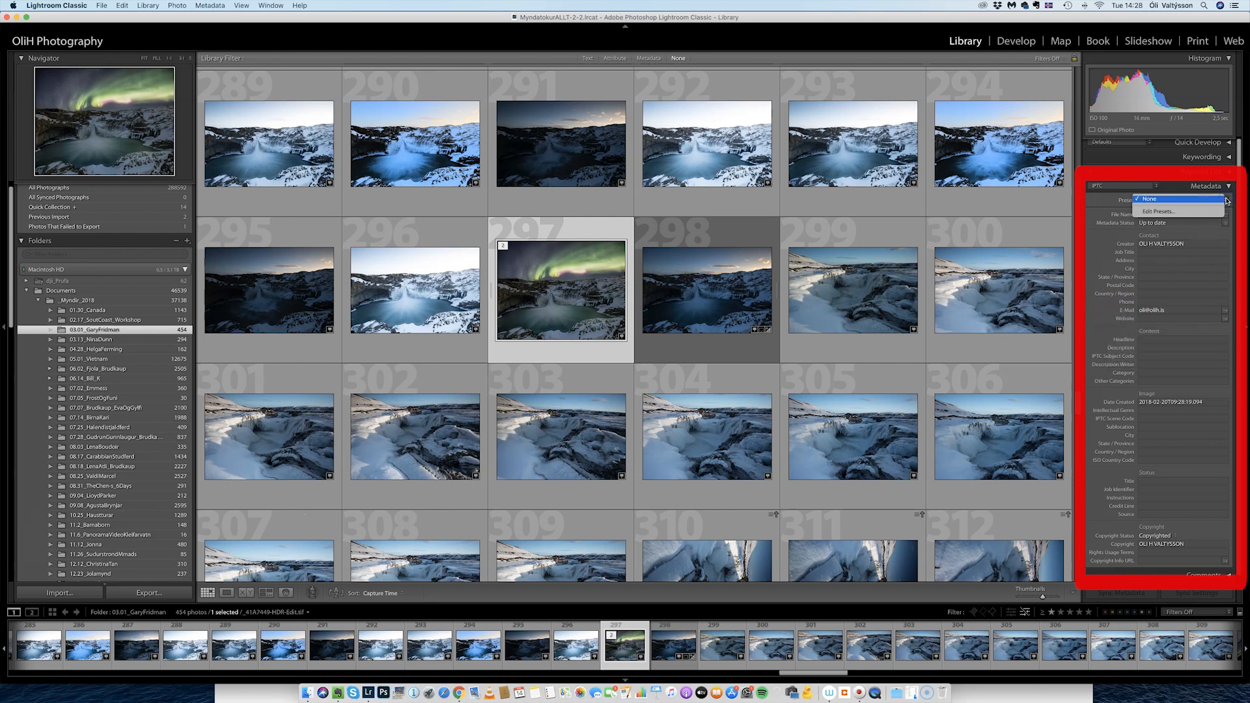
pyautogui.click(1222, 199)
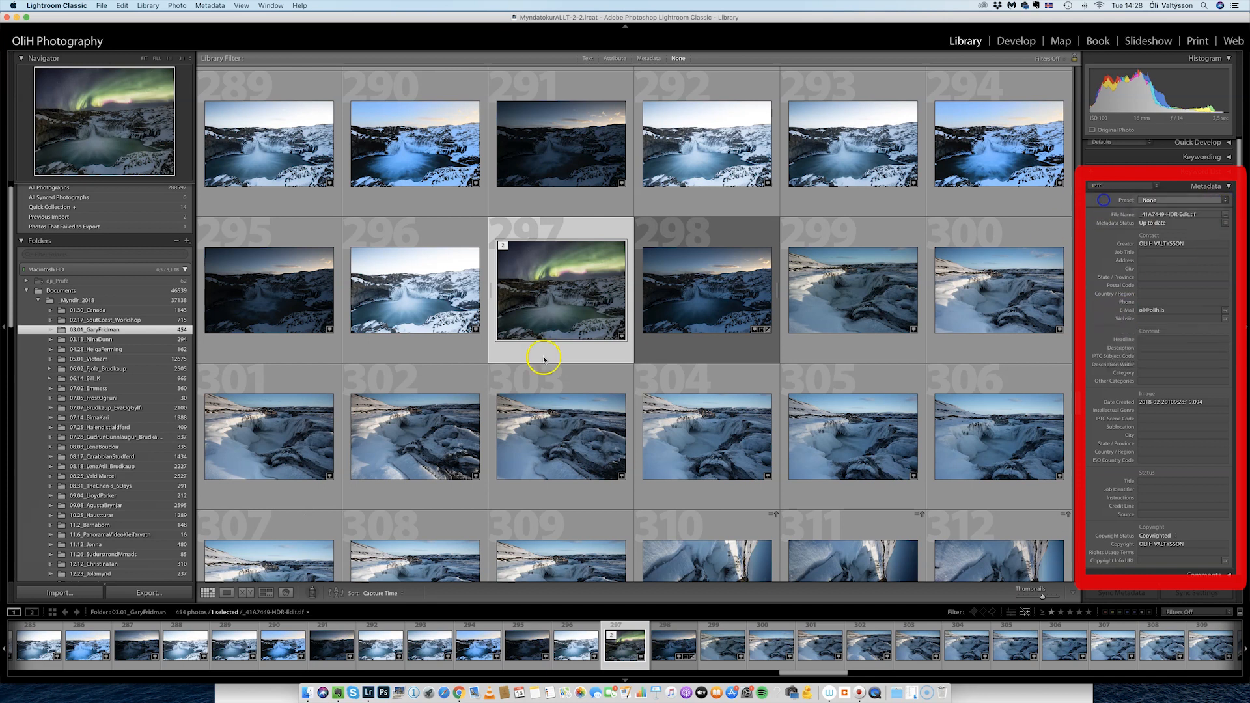
# Select the canyon waterfall photo _41A7476.CR2, whose copyright status is still Unknown.
pyautogui.click(844, 310)
pyautogui.scroll(-5, 859, 352)
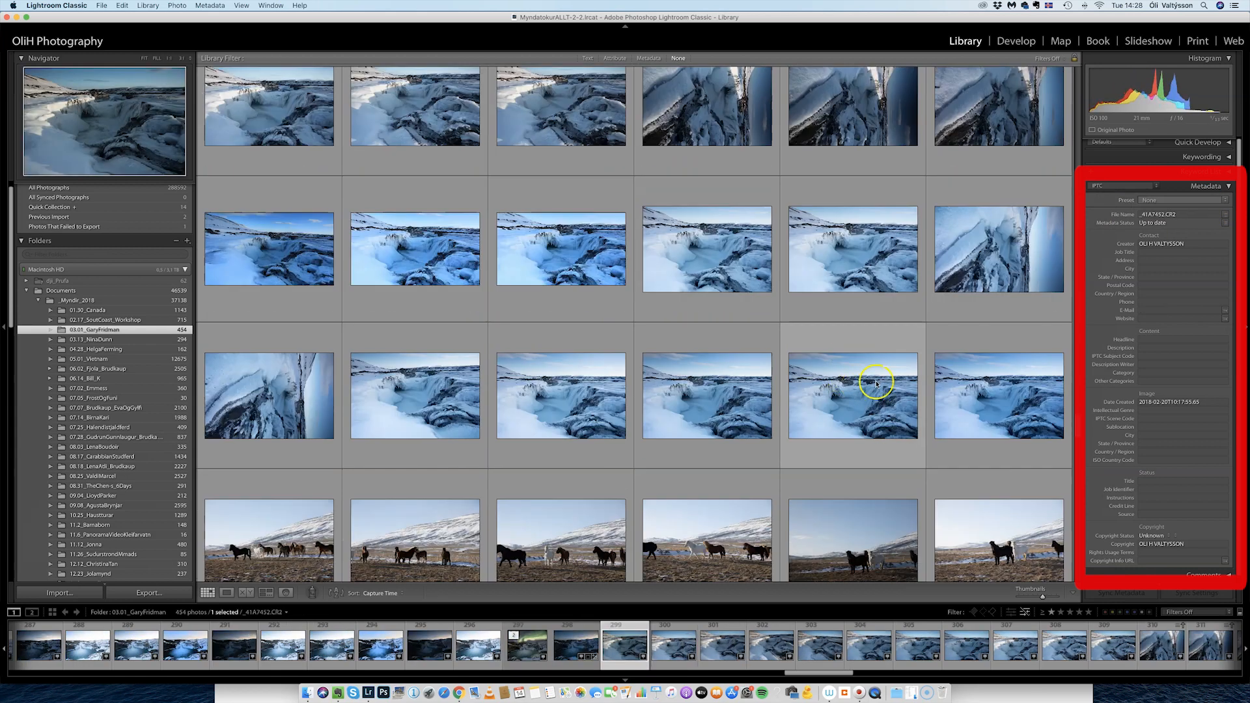
pyautogui.click(875, 409)
pyautogui.scroll(-5, 867, 338)
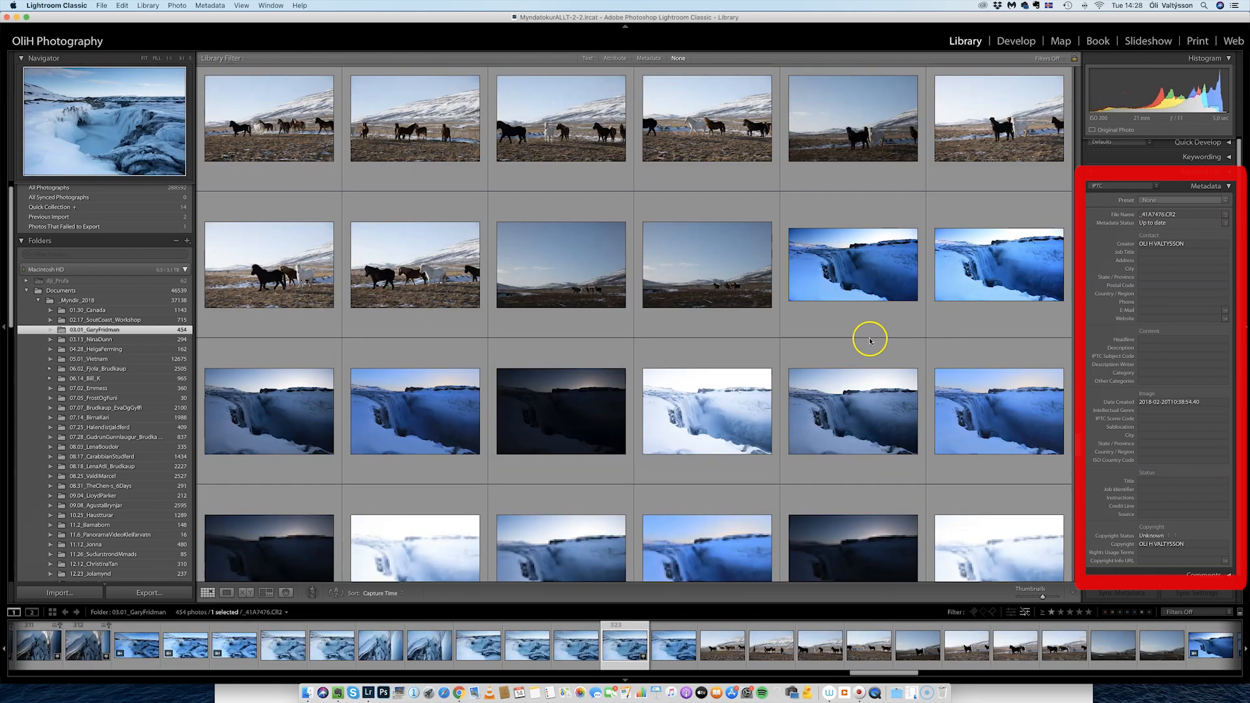
pyautogui.scroll(3, 868, 343)
pyautogui.scroll(-15, 857, 301)
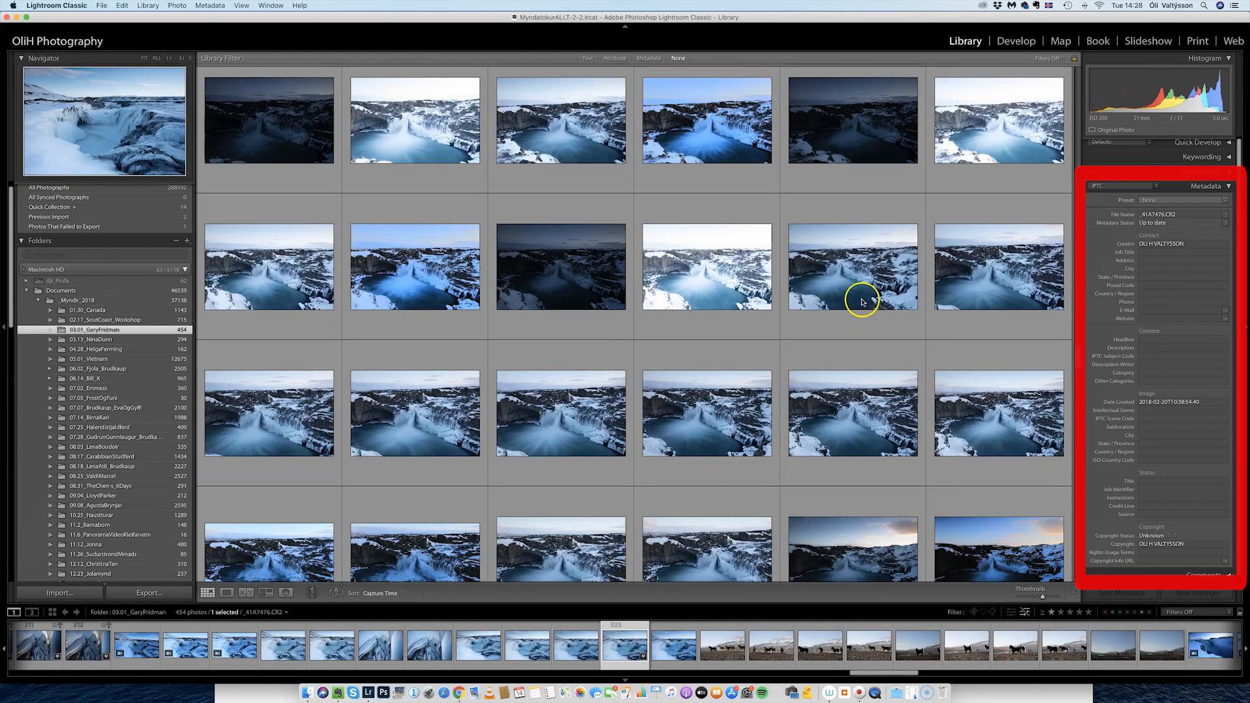
pyautogui.scroll(-1, 827, 306)
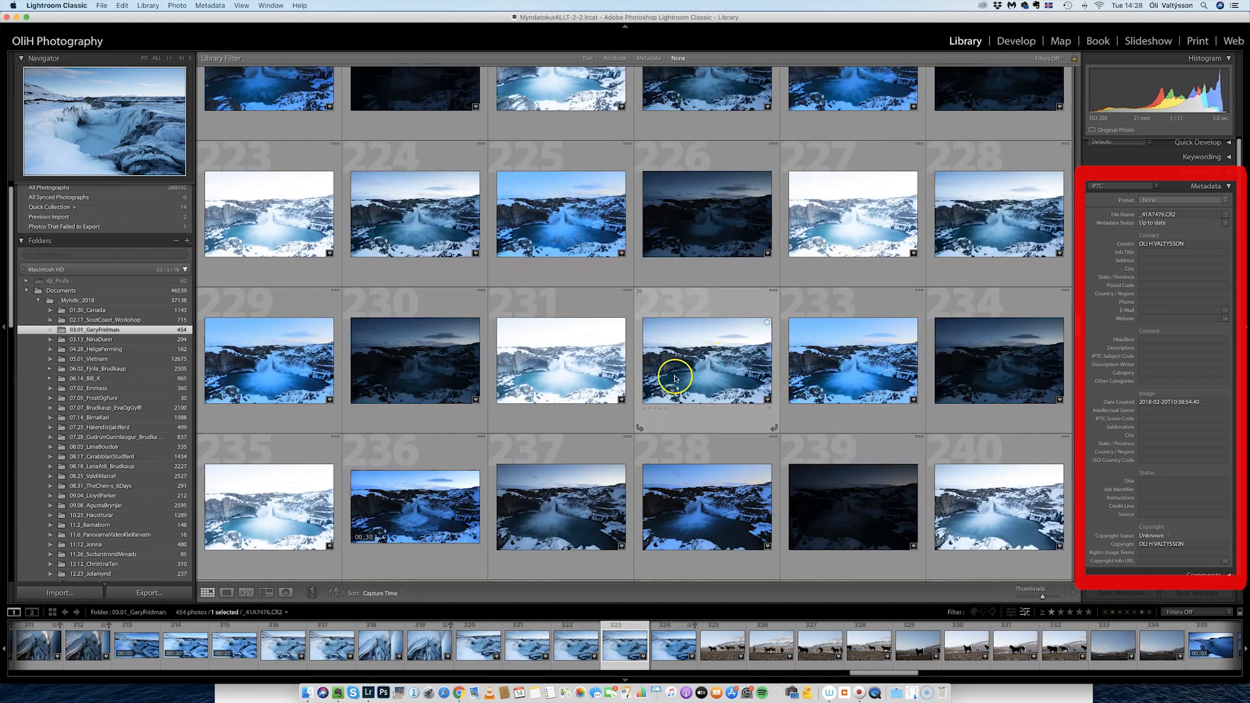
# In Edit Metadata Presets, set the custom preset's copyright status to Copyrighted.
pyautogui.click(1209, 201)
pyautogui.click(1181, 211)
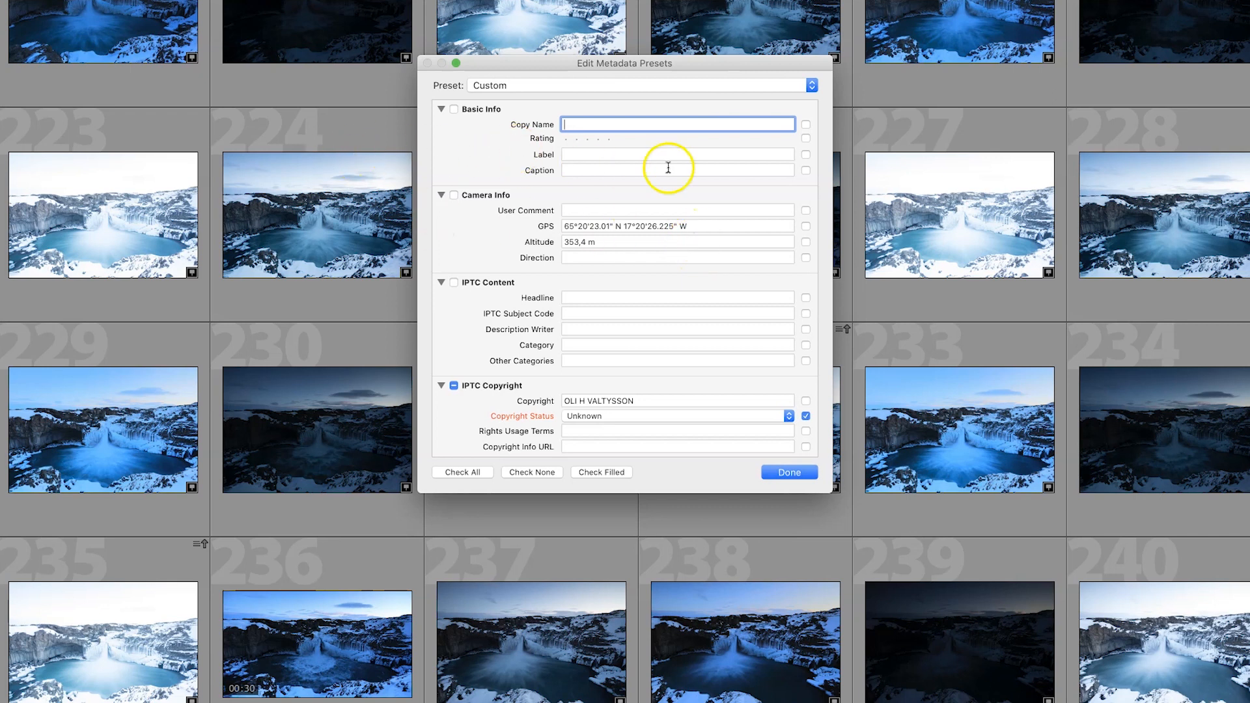
pyautogui.scroll(-20, 504, 166)
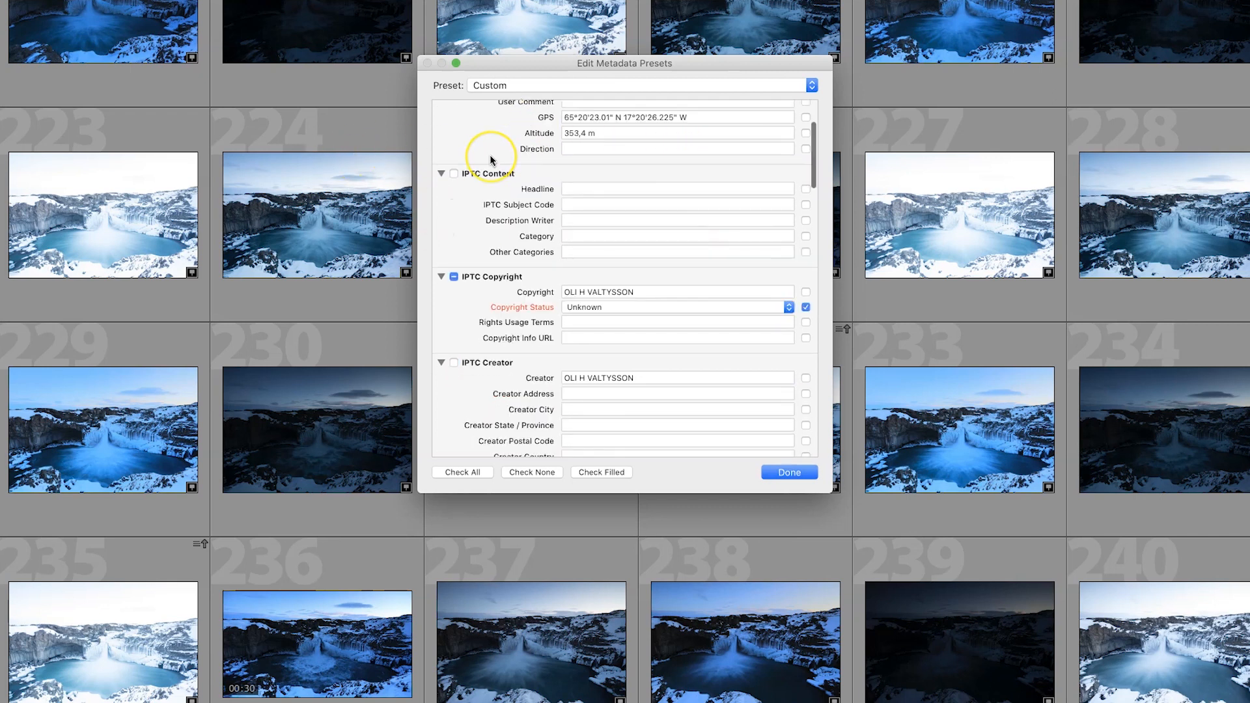
pyautogui.scroll(-20, 490, 160)
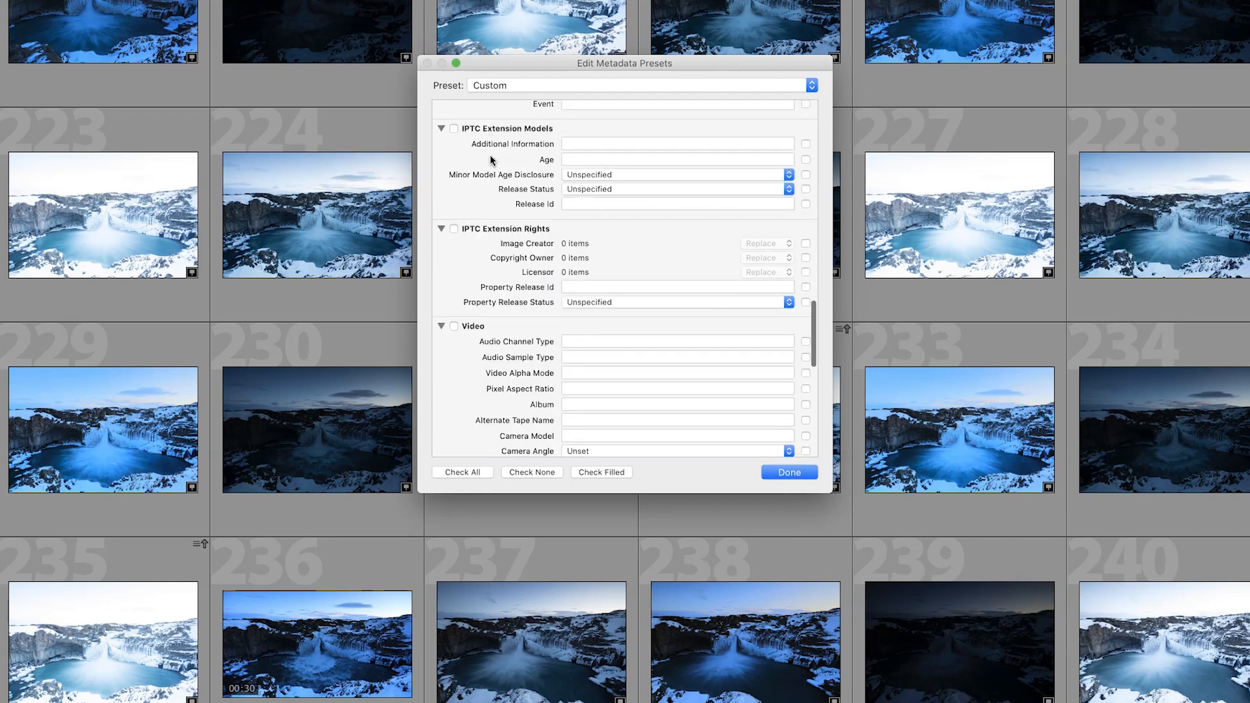
pyautogui.scroll(20, 490, 159)
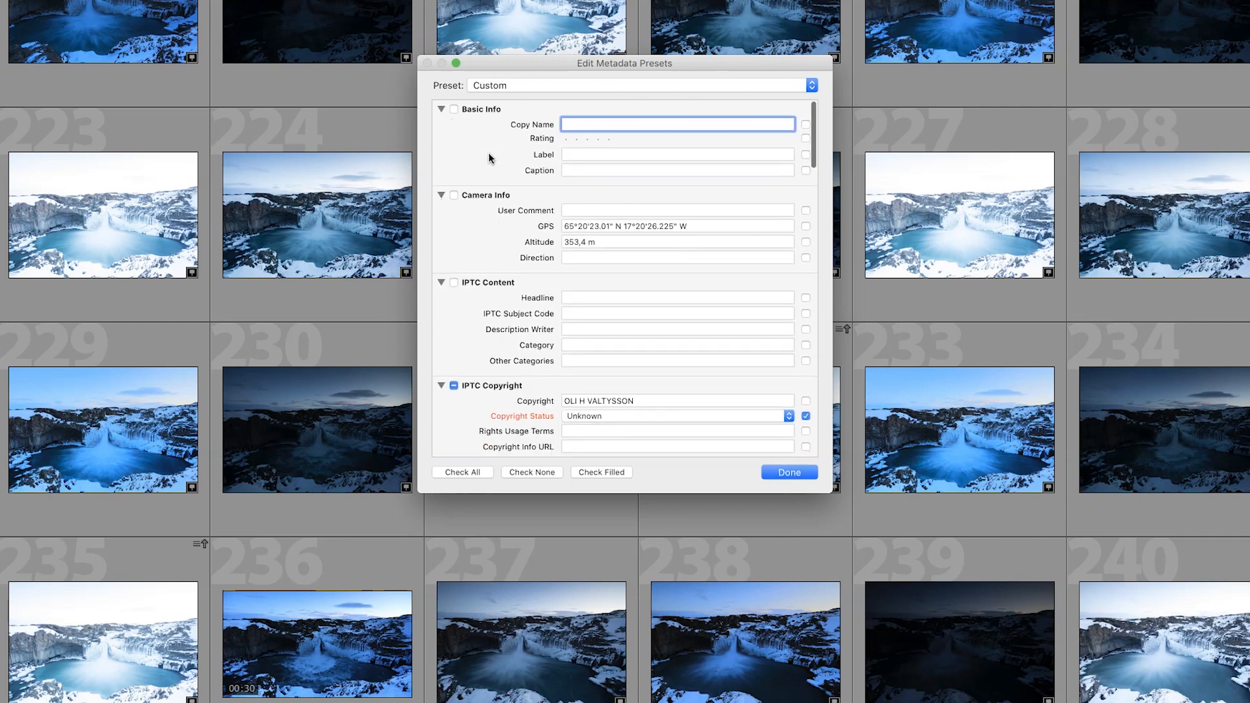
pyautogui.scroll(-5, 489, 156)
pyautogui.click(798, 298)
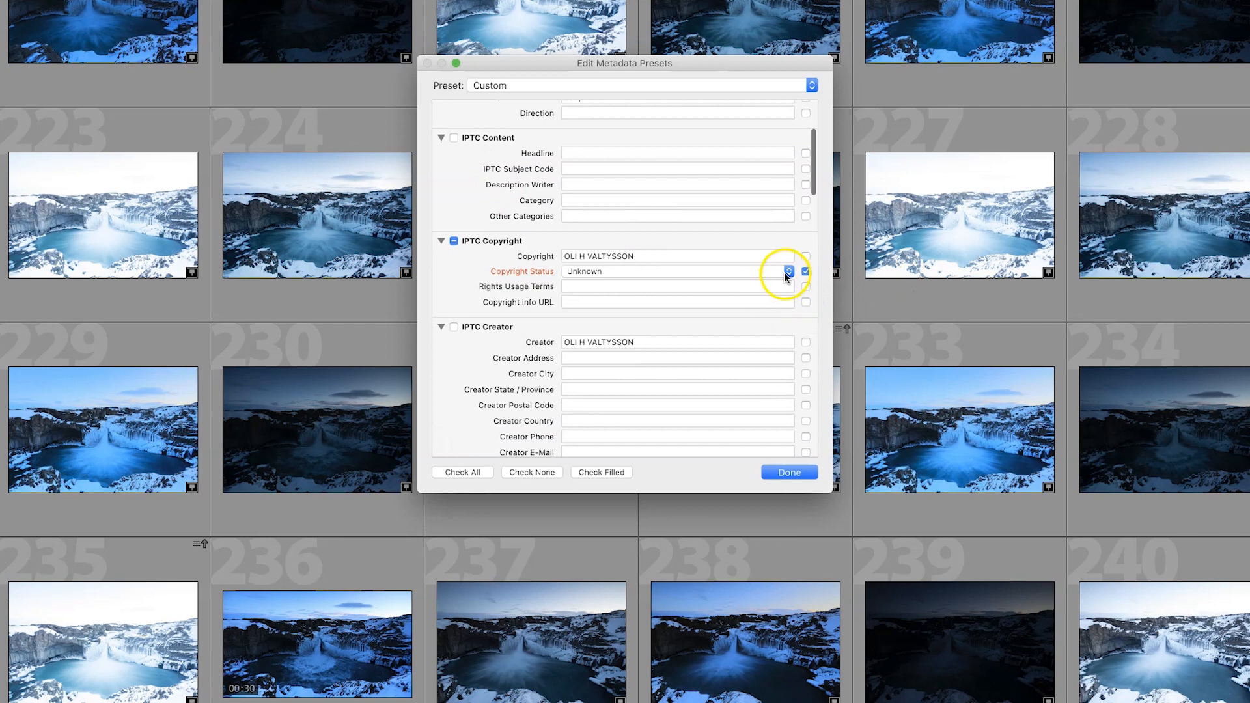
pyautogui.click(786, 272)
pyautogui.click(631, 282)
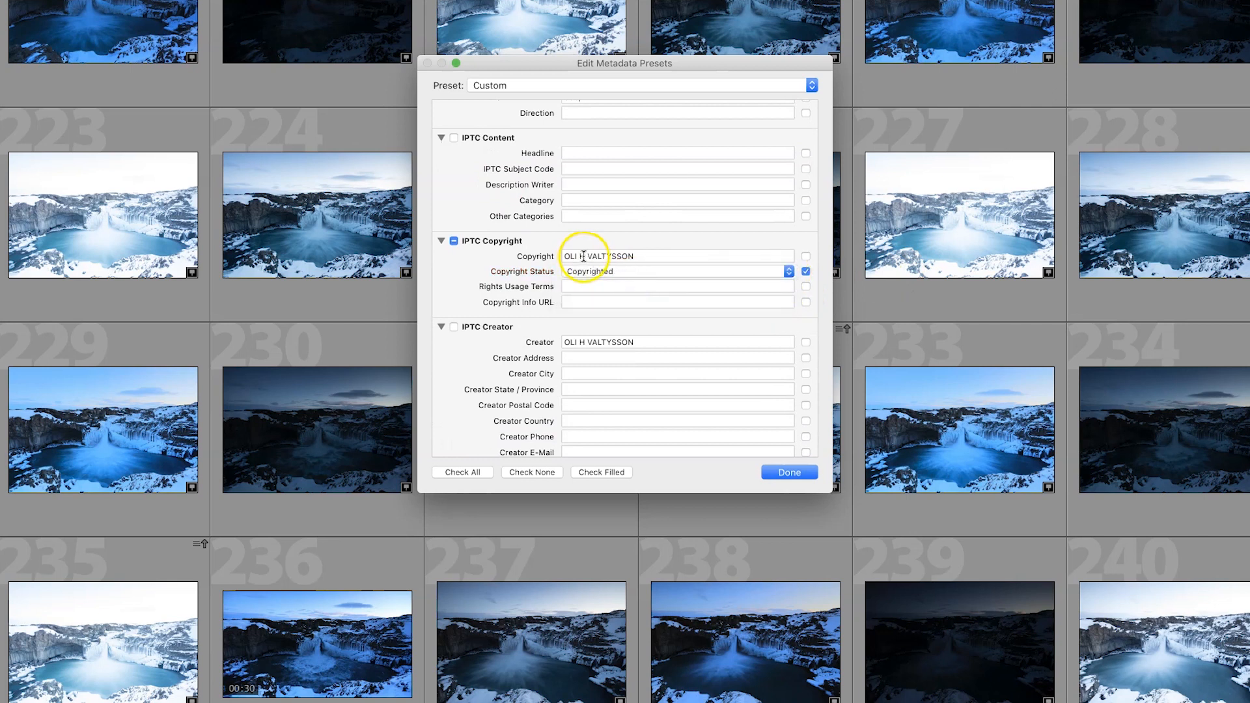
pyautogui.scroll(-3, 608, 275)
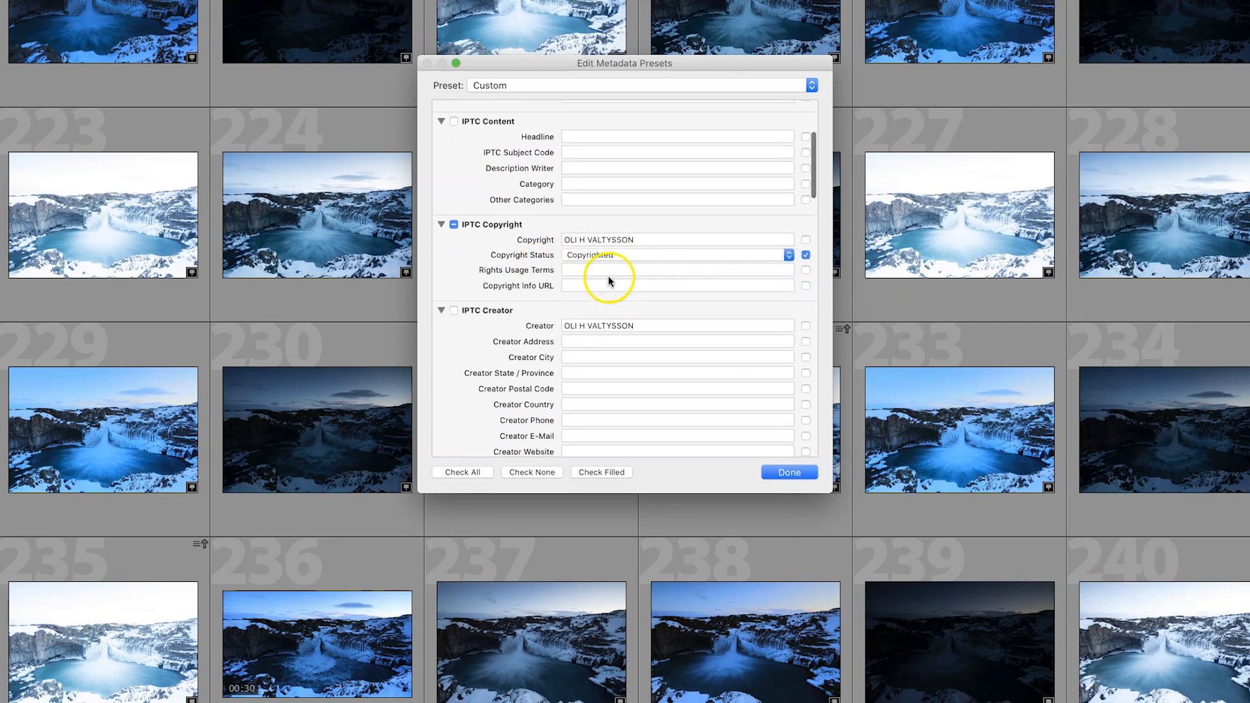
pyautogui.scroll(-5, 474, 320)
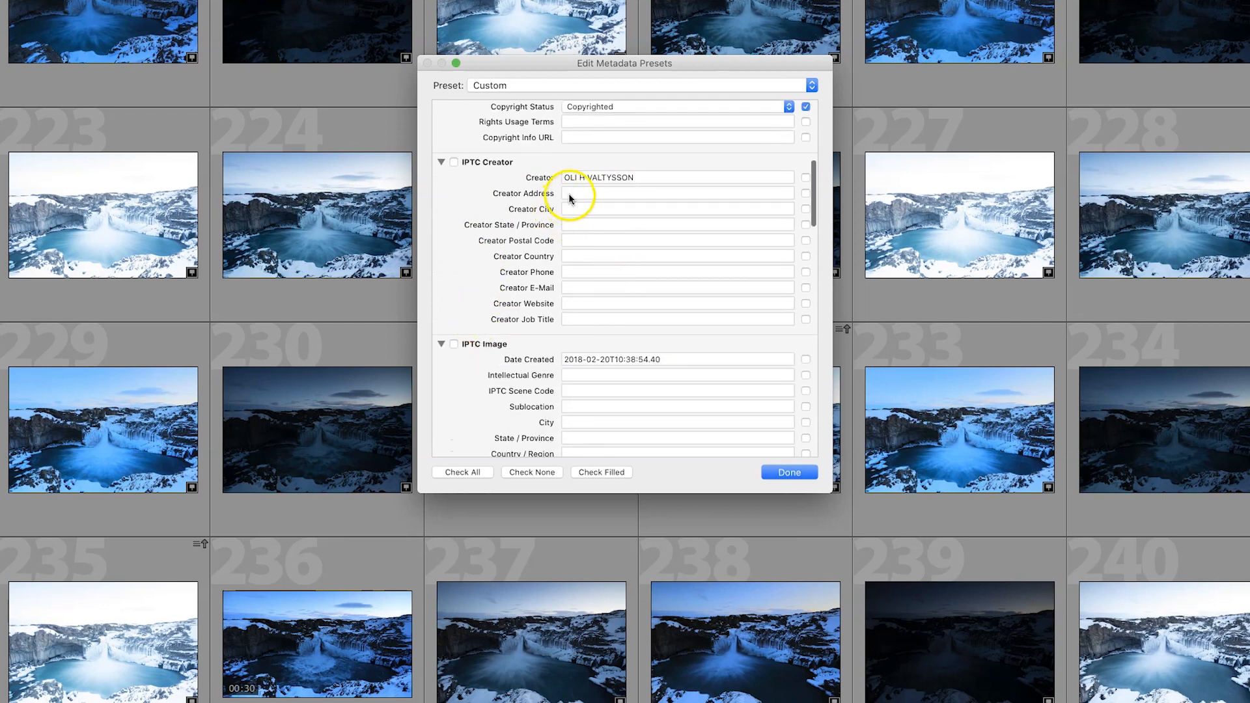
# Fill in the preset's Creator E-Mail and Creator Website fields, then review the field list.
pyautogui.click(584, 287)
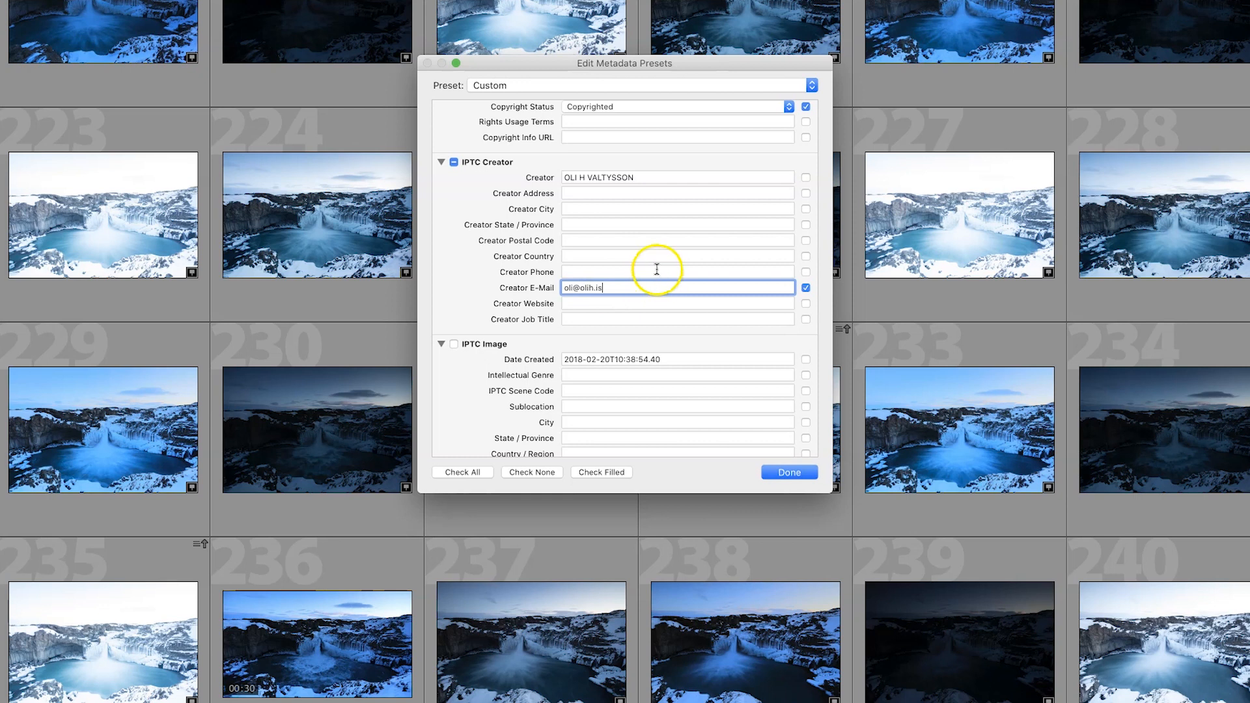
pyautogui.click(584, 302)
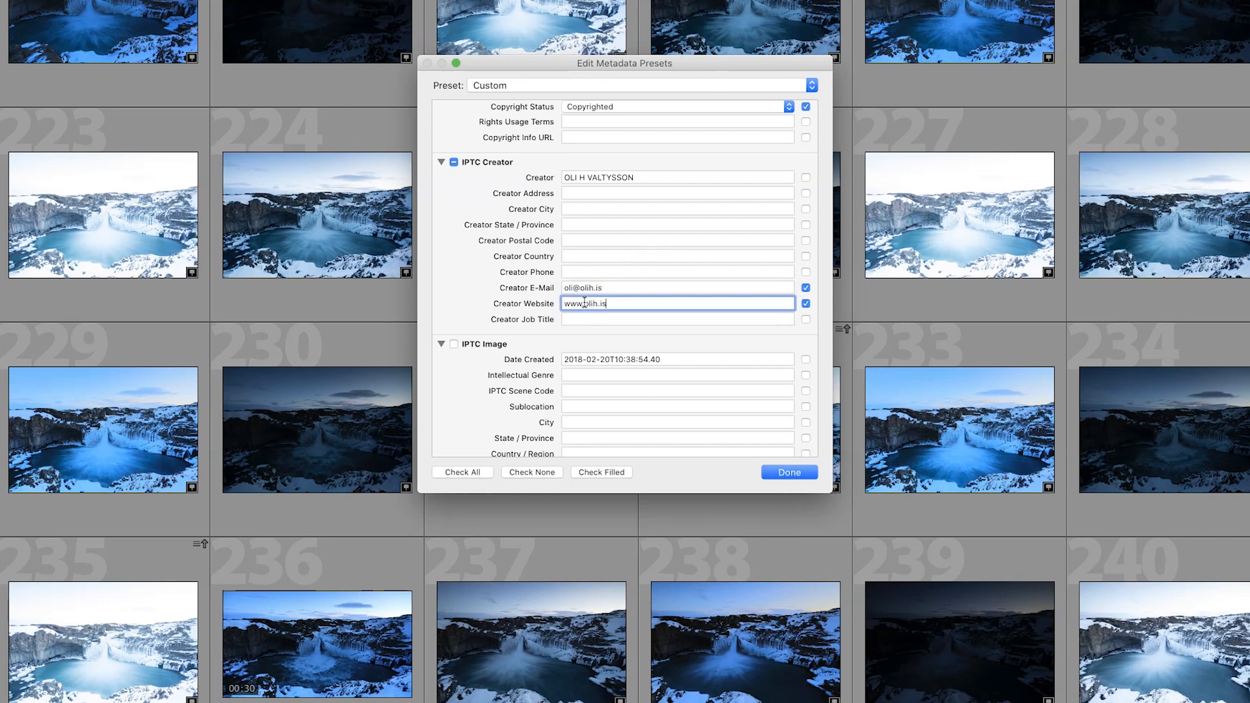
pyautogui.scroll(-10, 608, 307)
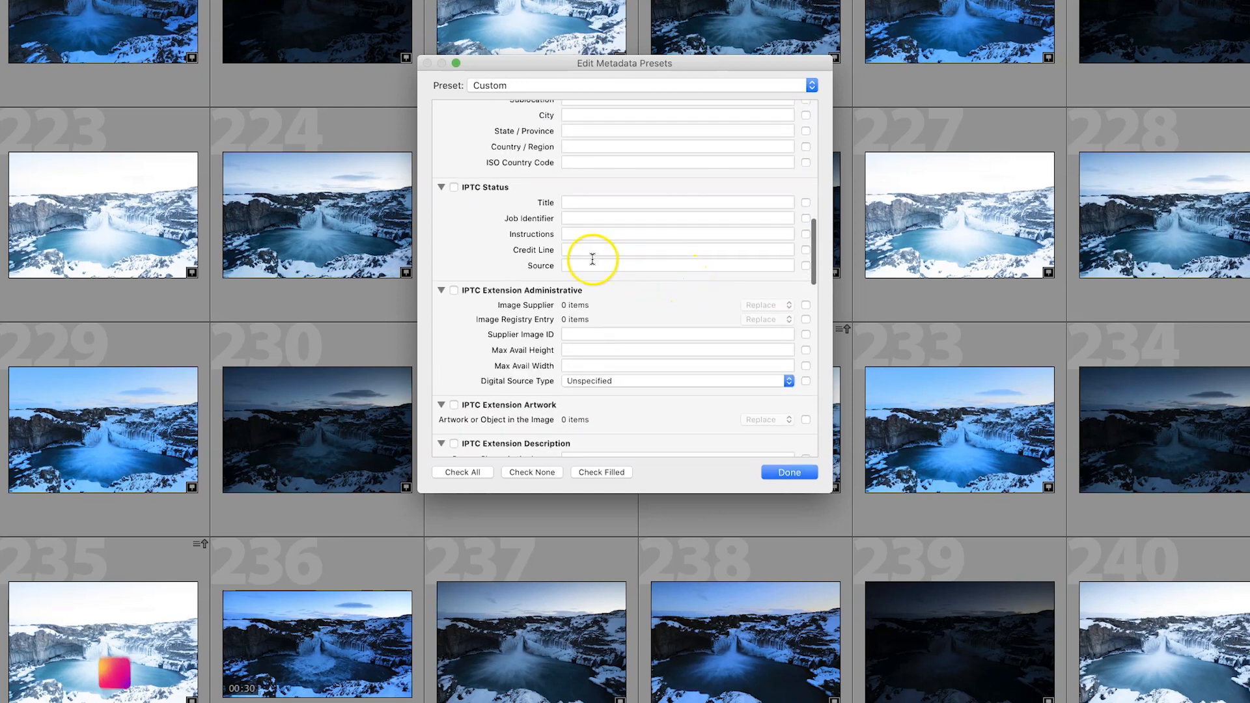
pyautogui.scroll(-10, 591, 256)
pyautogui.scroll(-3, 591, 257)
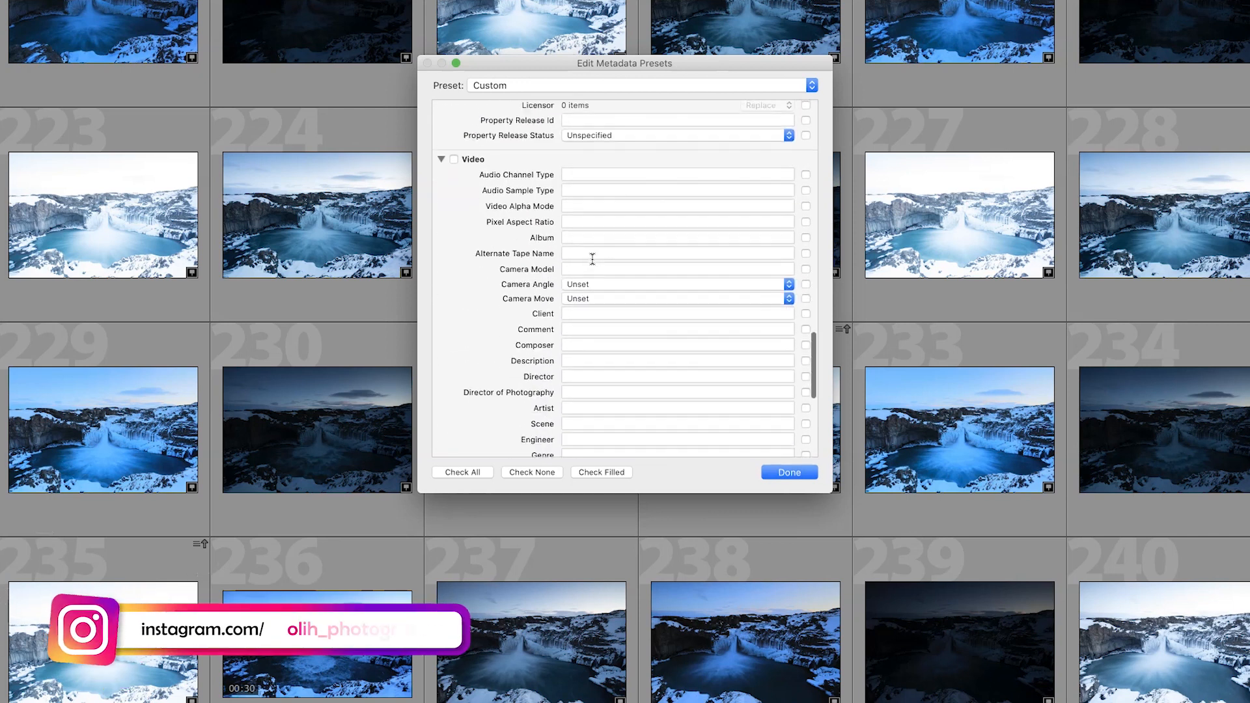
pyautogui.scroll(20, 592, 256)
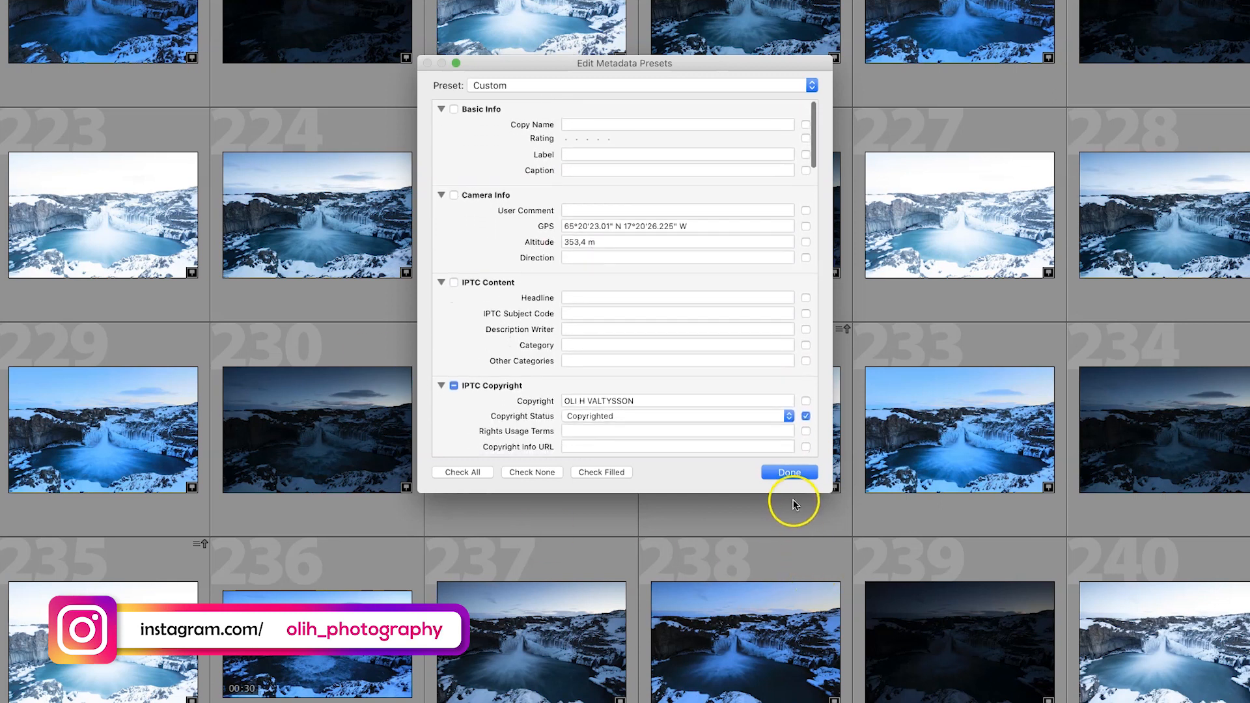
# Save the edited metadata settings as a new preset, naming it Metadata_1.
pyautogui.click(784, 475)
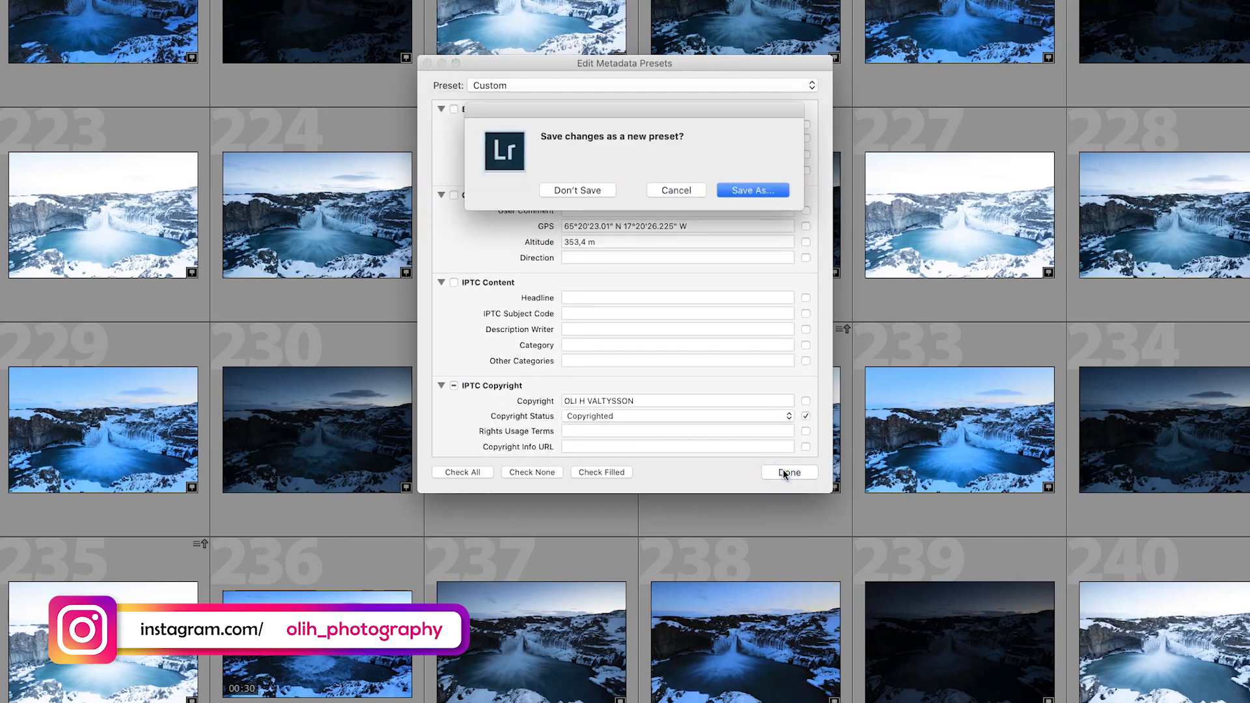
pyautogui.click(773, 188)
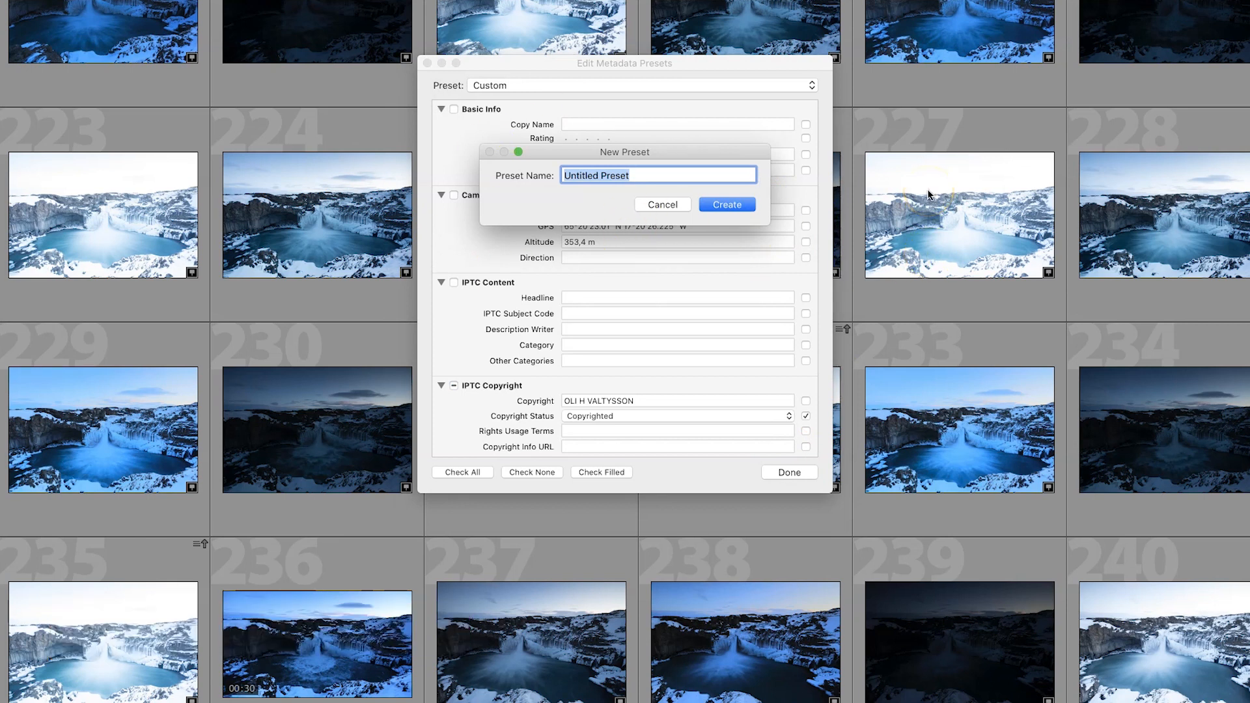
pyautogui.write('Metadata_1')
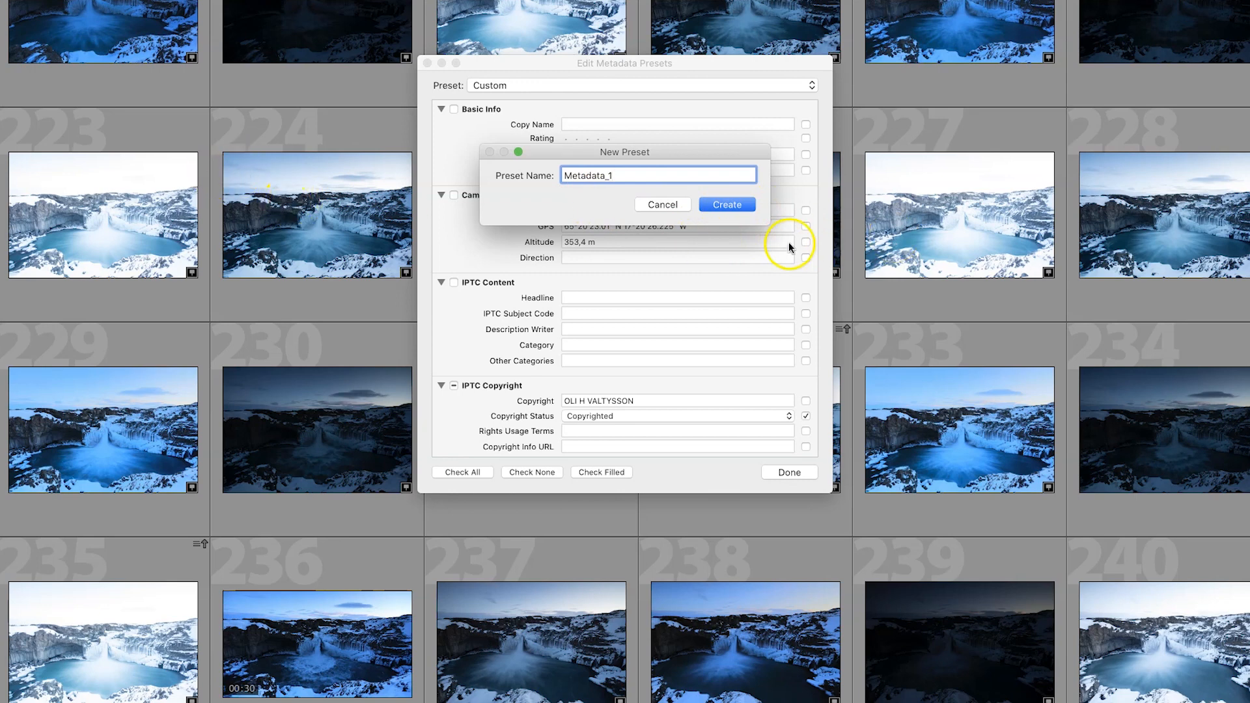
# Create Metadata_1, apply it to _41A7476.CR2, and select photo 234 in the grid.
pyautogui.click(720, 204)
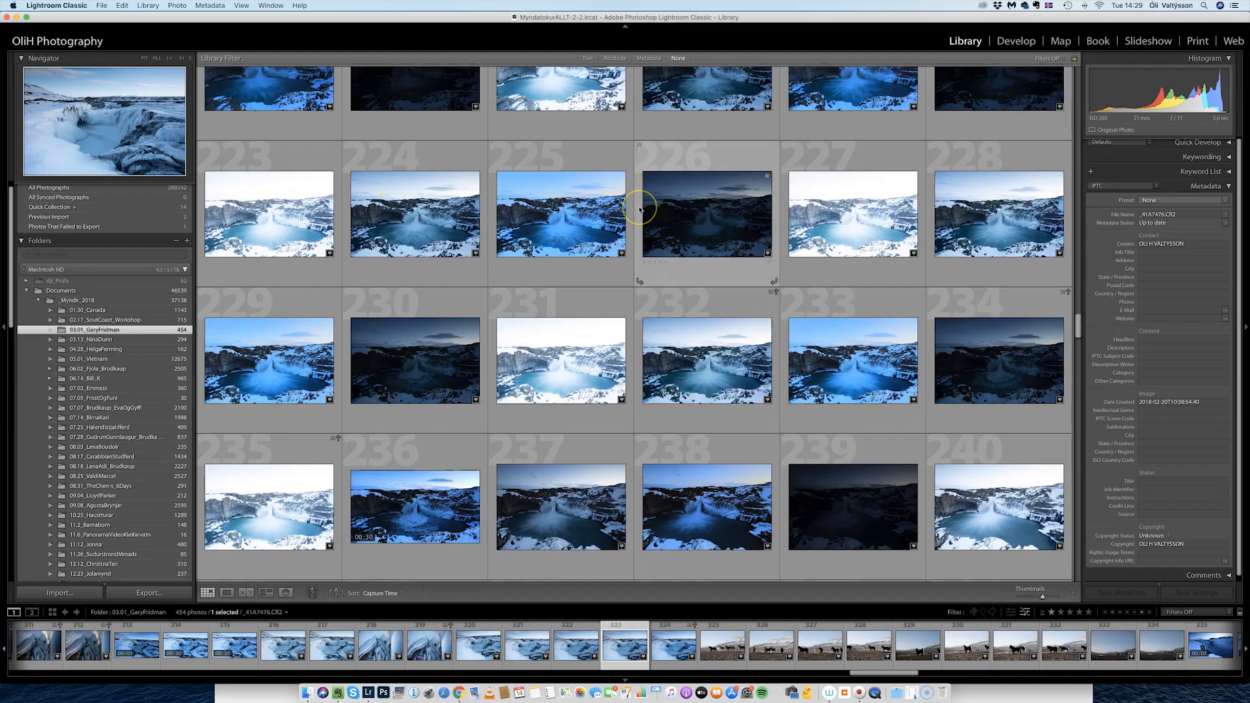
pyautogui.click(1181, 200)
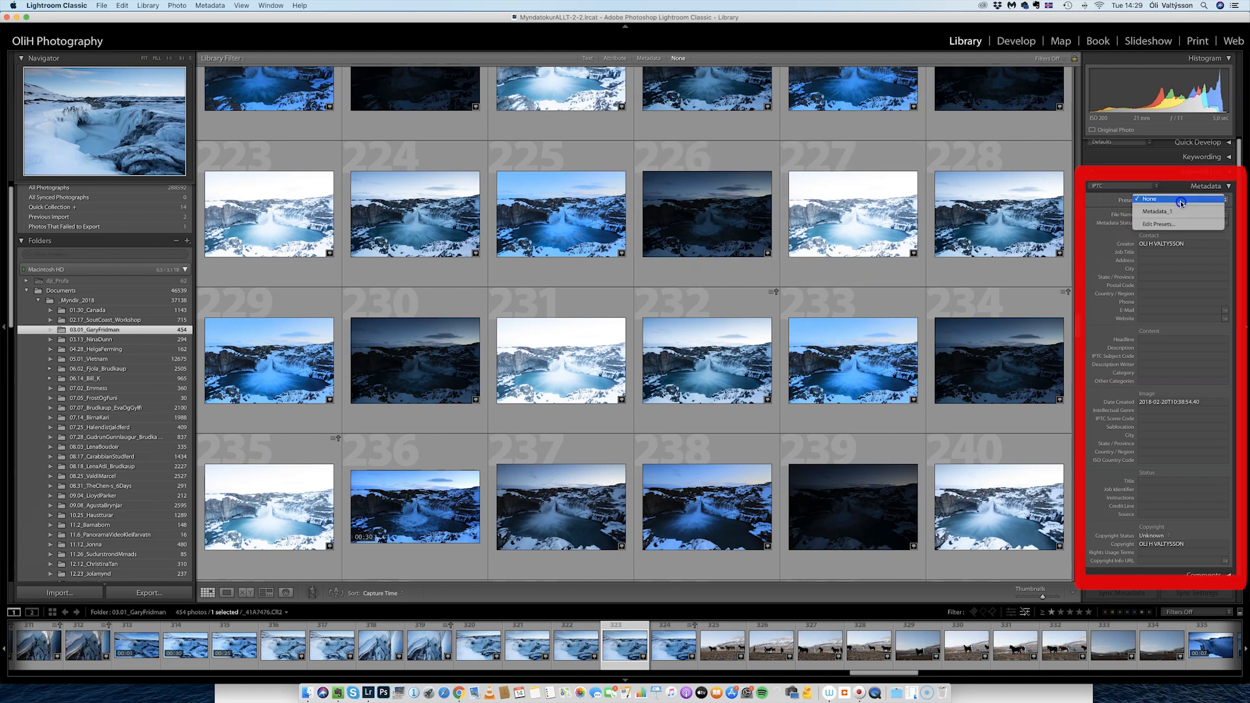
pyautogui.click(1179, 212)
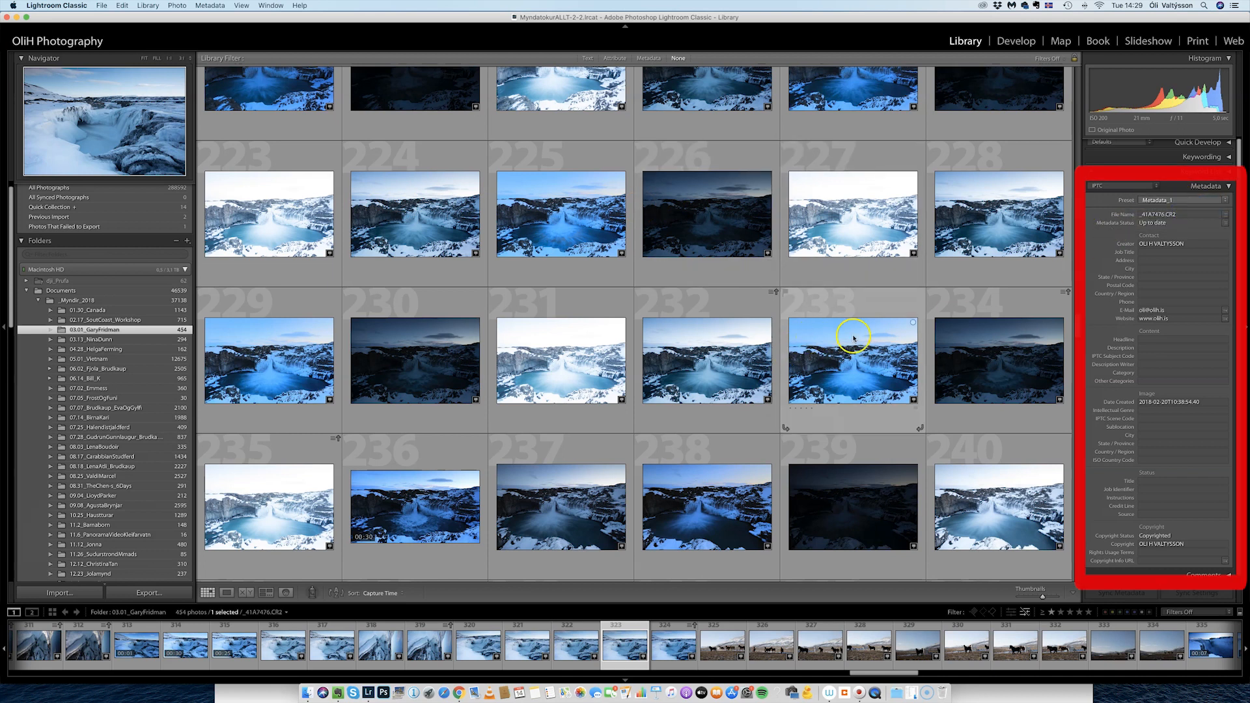
pyautogui.click(968, 382)
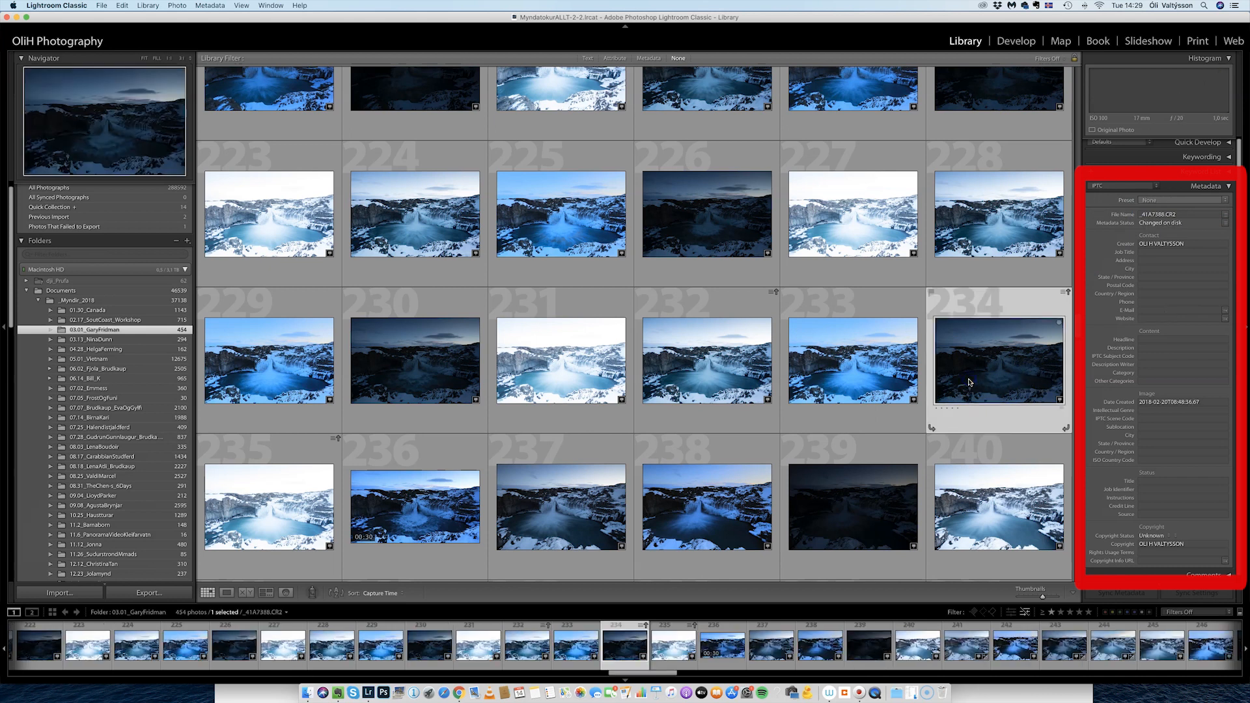
# Select all 454 photos, apply Metadata_1 to All Selected, then check photo 226's metadata.
pyautogui.click(836, 364)
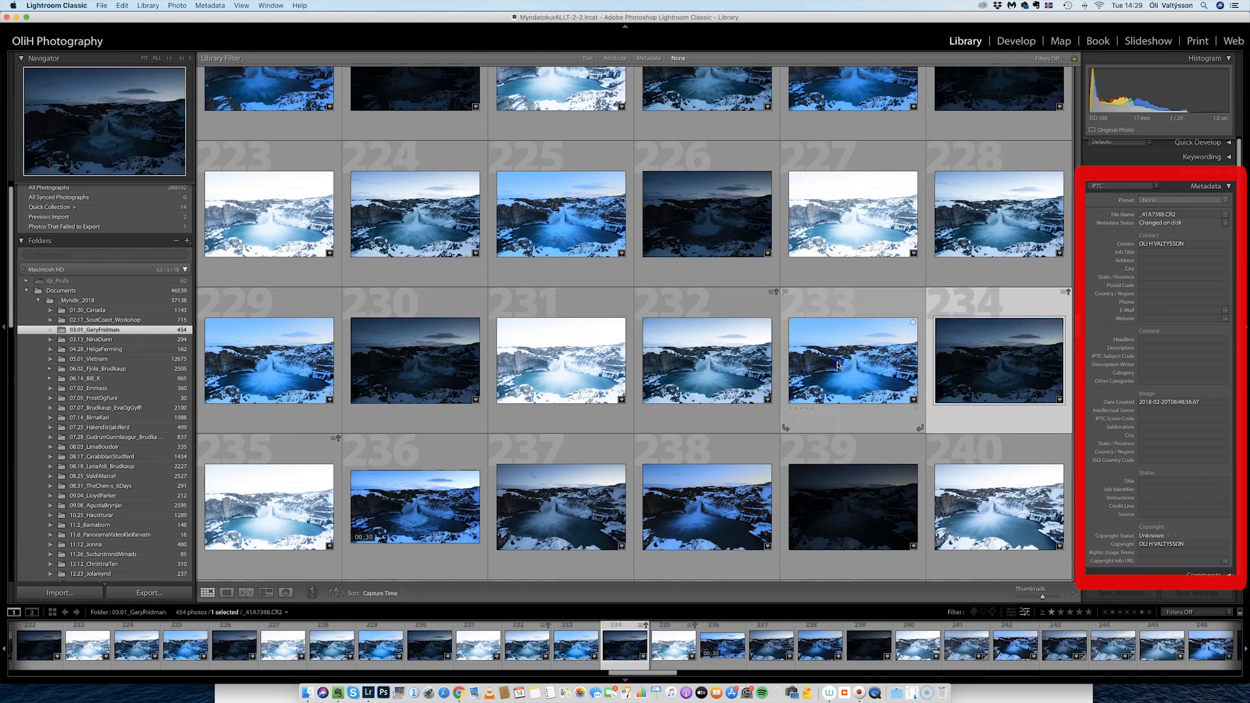
pyautogui.press('super+a')
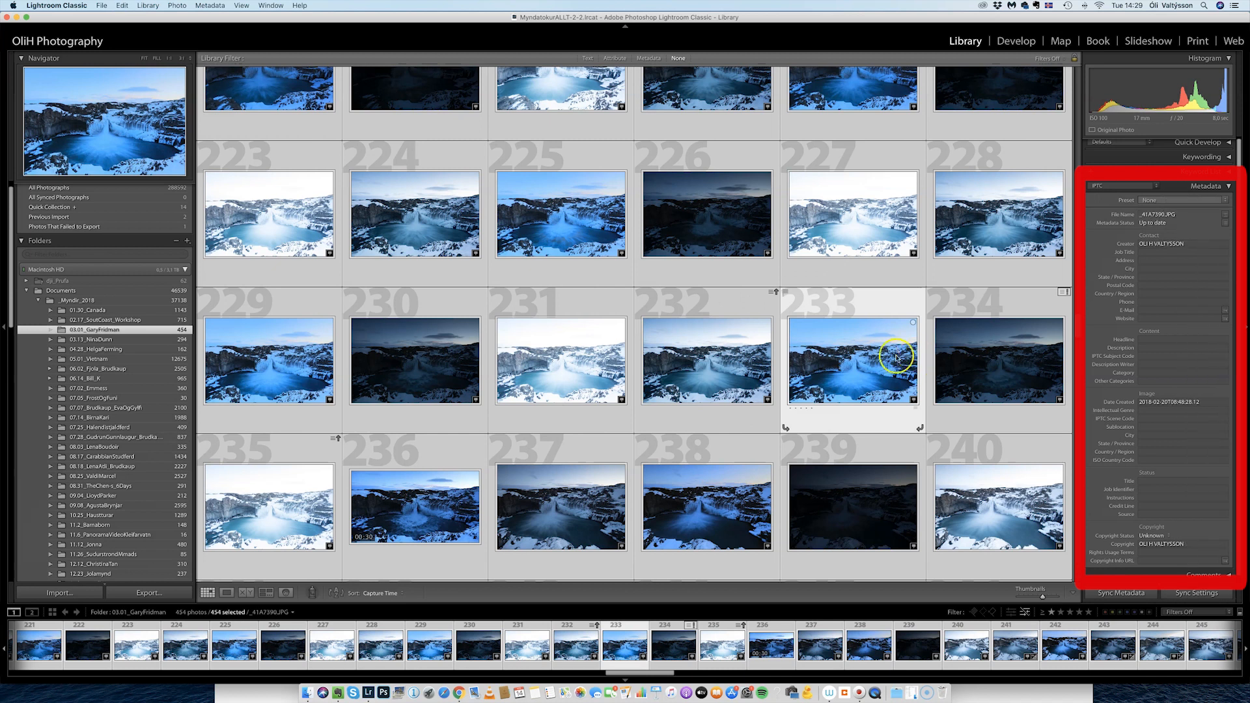
pyautogui.click(1221, 202)
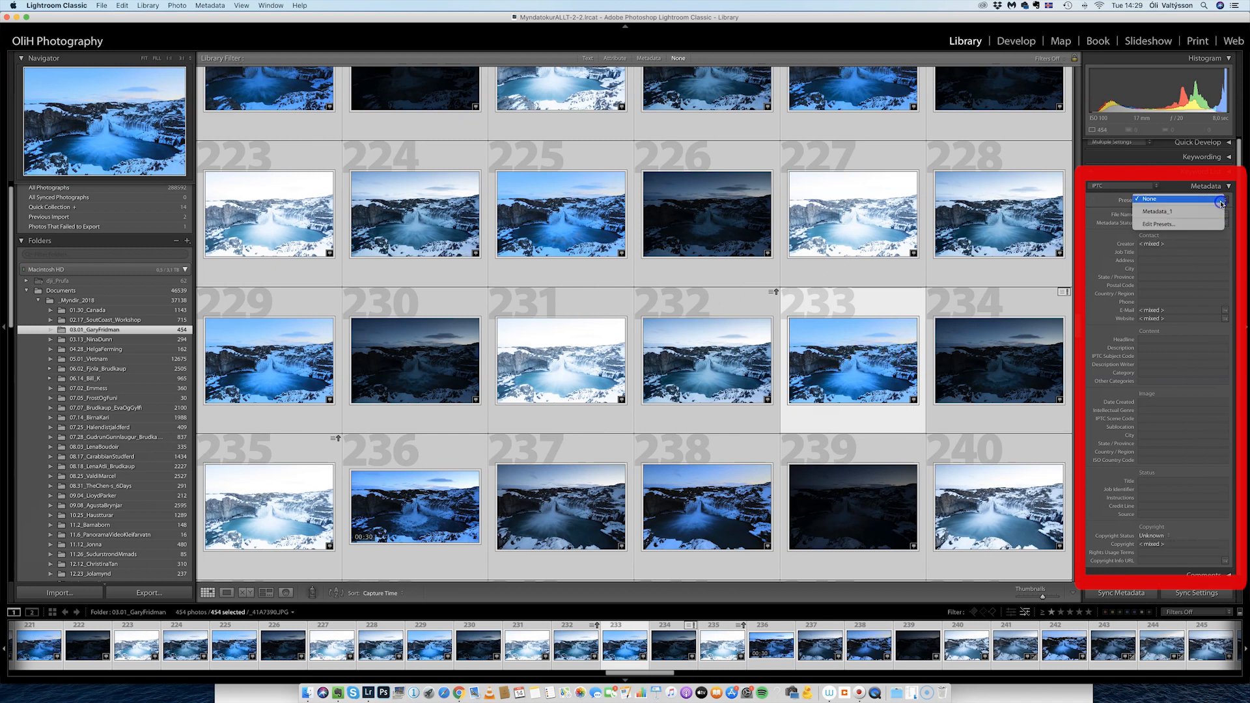
pyautogui.click(1186, 210)
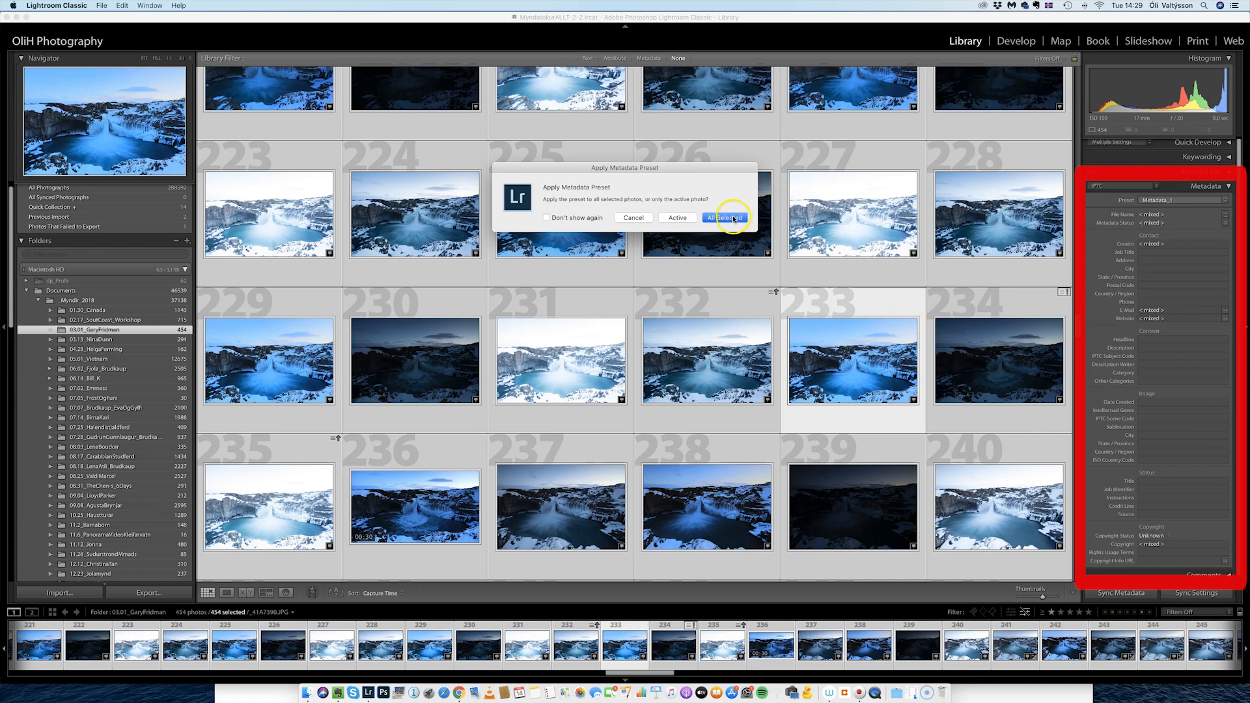
pyautogui.click(727, 218)
pyautogui.click(711, 223)
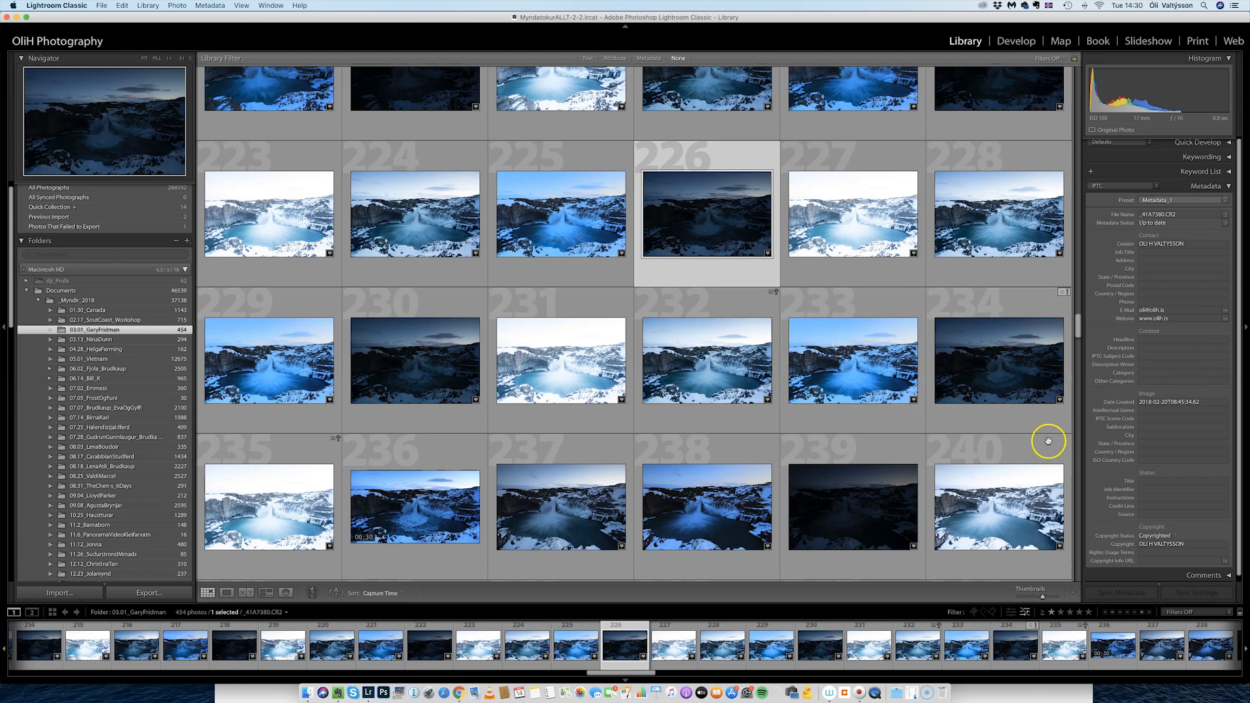
pyautogui.click(861, 515)
pyautogui.click(622, 521)
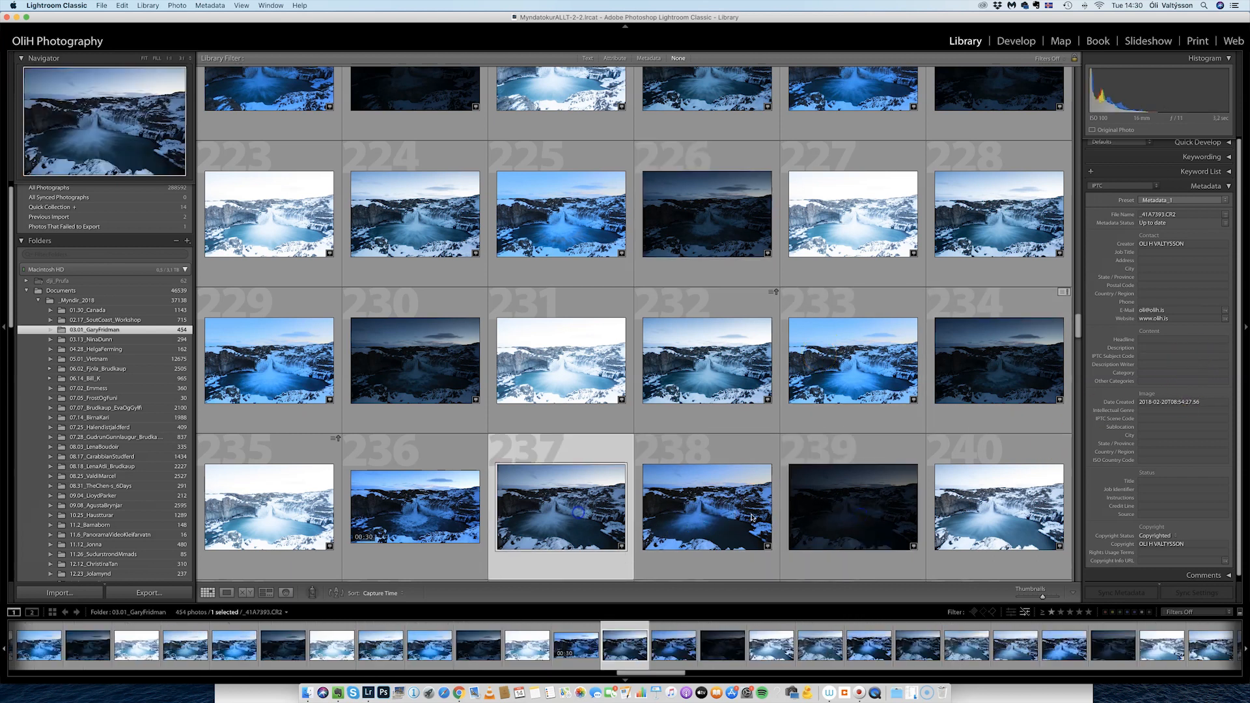
pyautogui.click(995, 510)
pyautogui.click(228, 362)
pyautogui.click(427, 384)
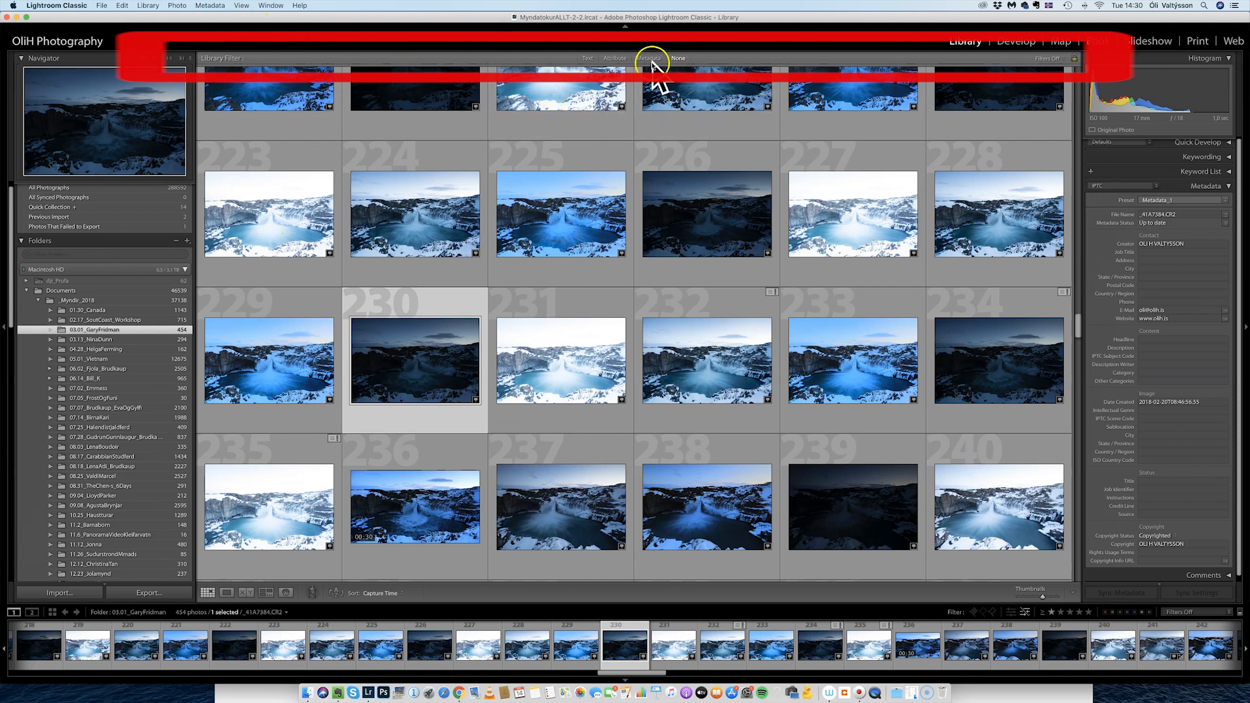
pyautogui.click(271, 6)
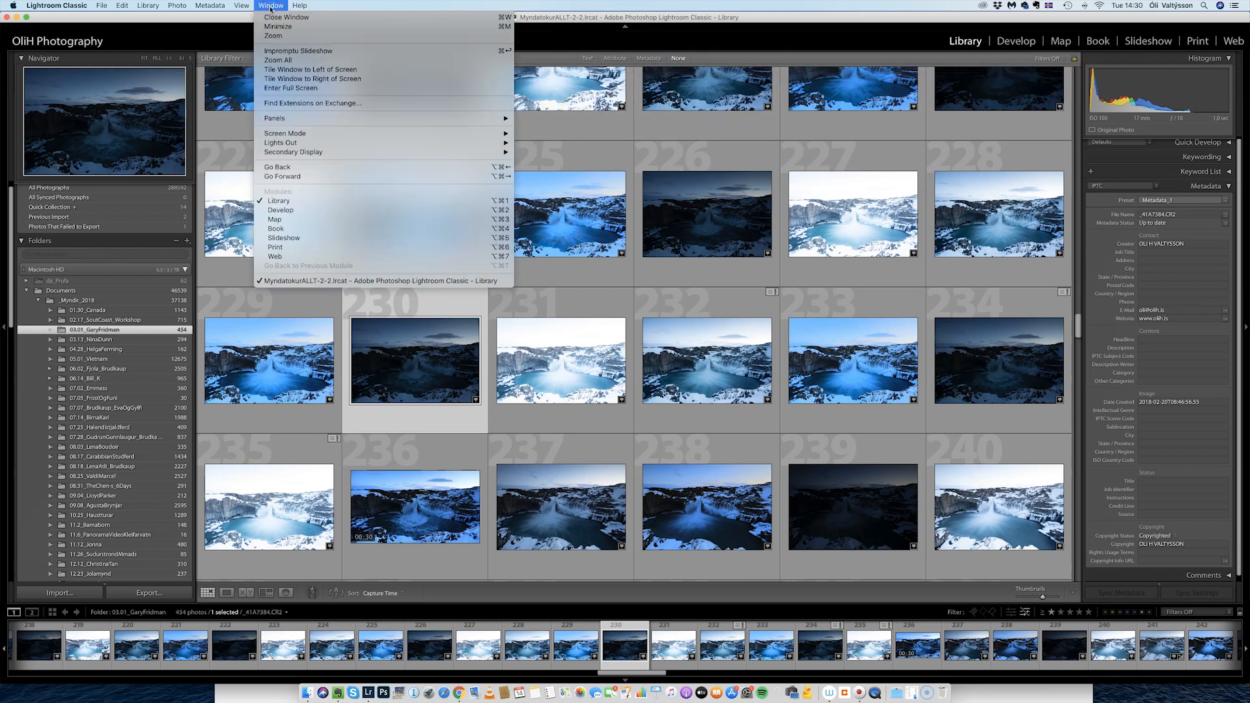
pyautogui.moveTo(246, 6)
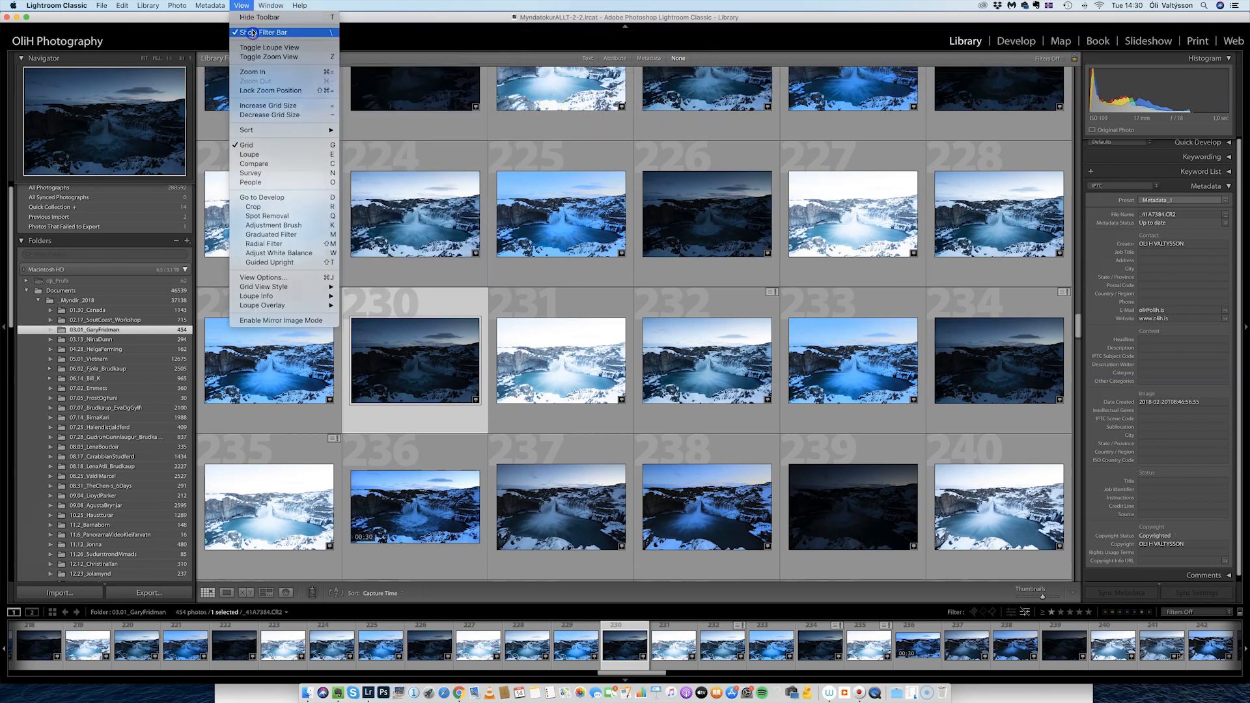
pyautogui.click(252, 32)
pyautogui.click(241, 6)
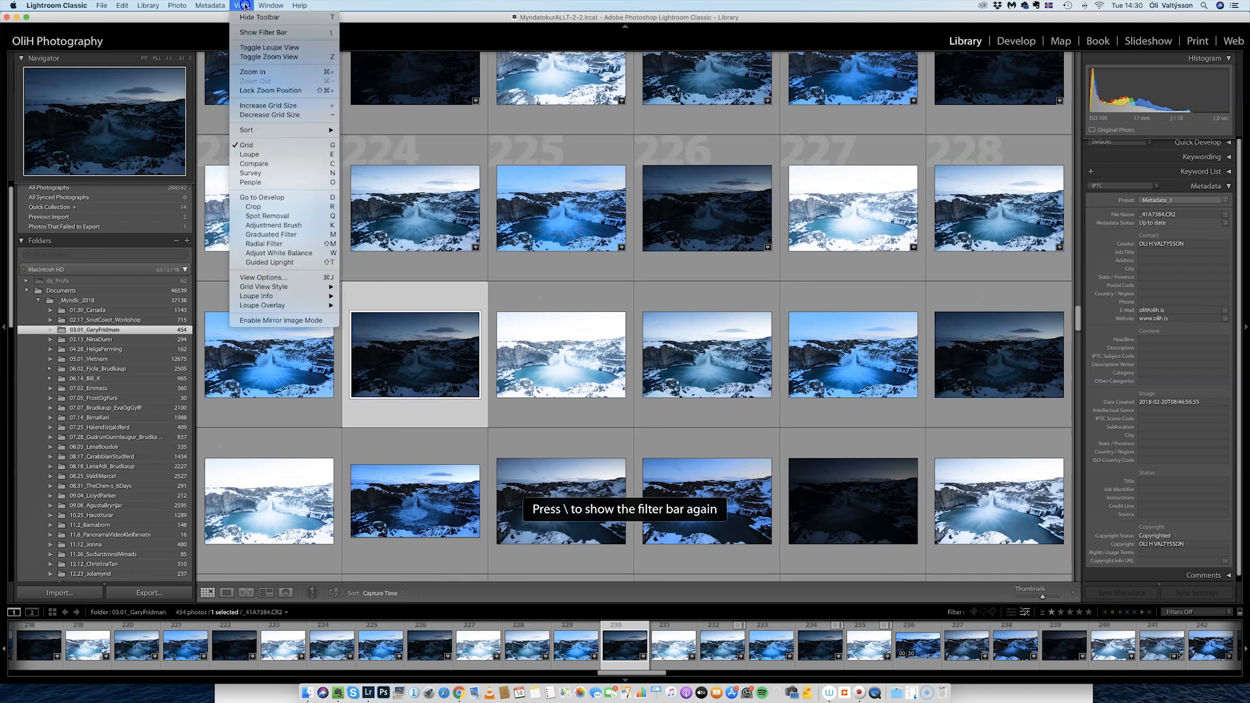
pyautogui.click(279, 34)
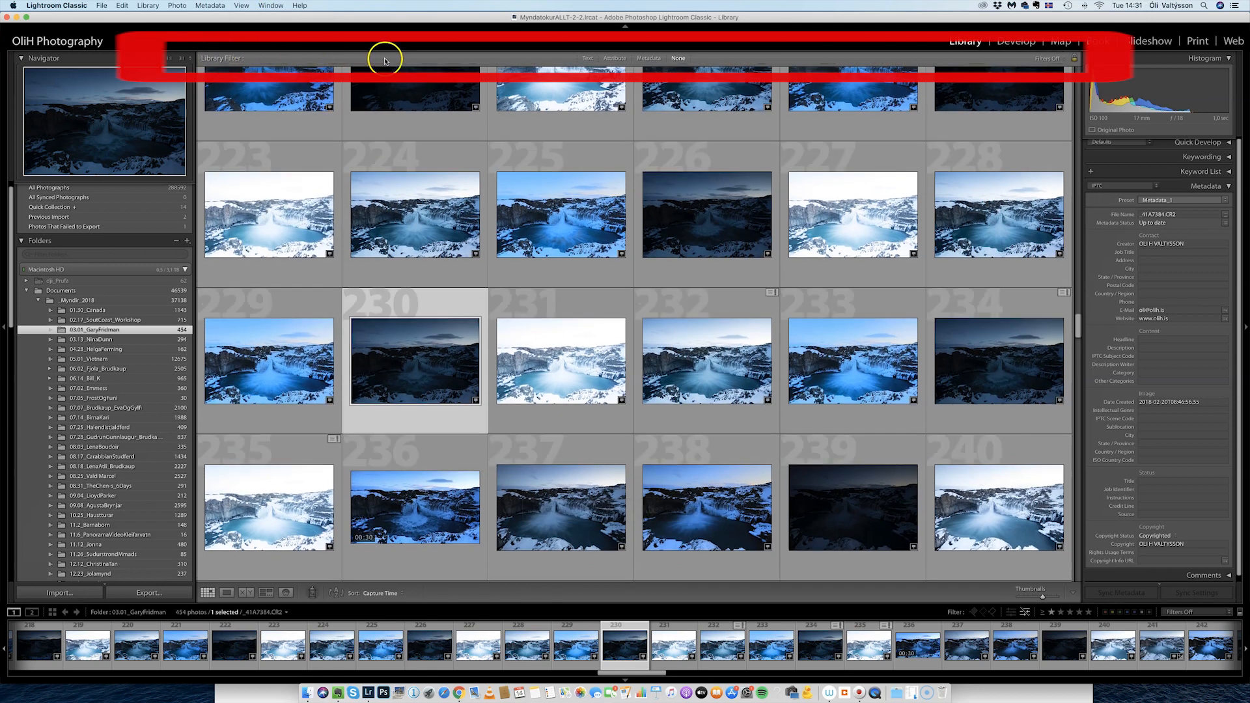
# Filter by Camera Info lens, trying EF70-200mm and EF24-70mm, then show all lenses again.
pyautogui.click(651, 60)
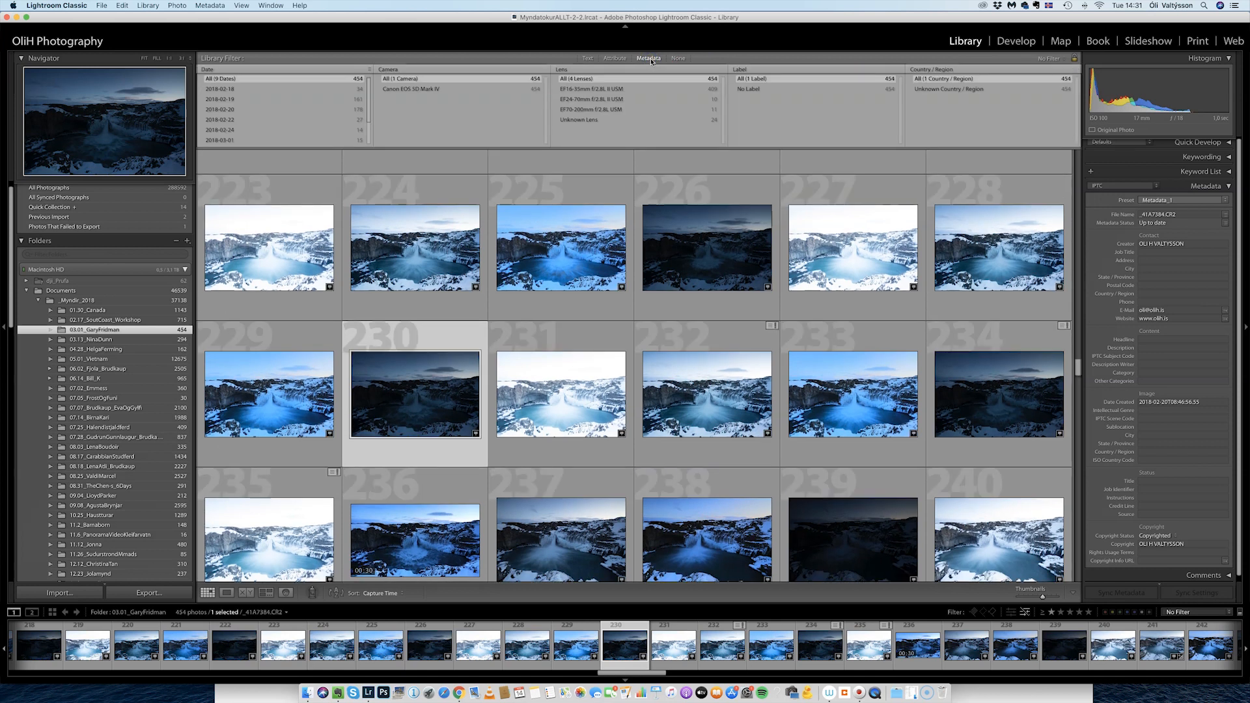
pyautogui.click(1198, 612)
pyautogui.scroll(-2, 1181, 644)
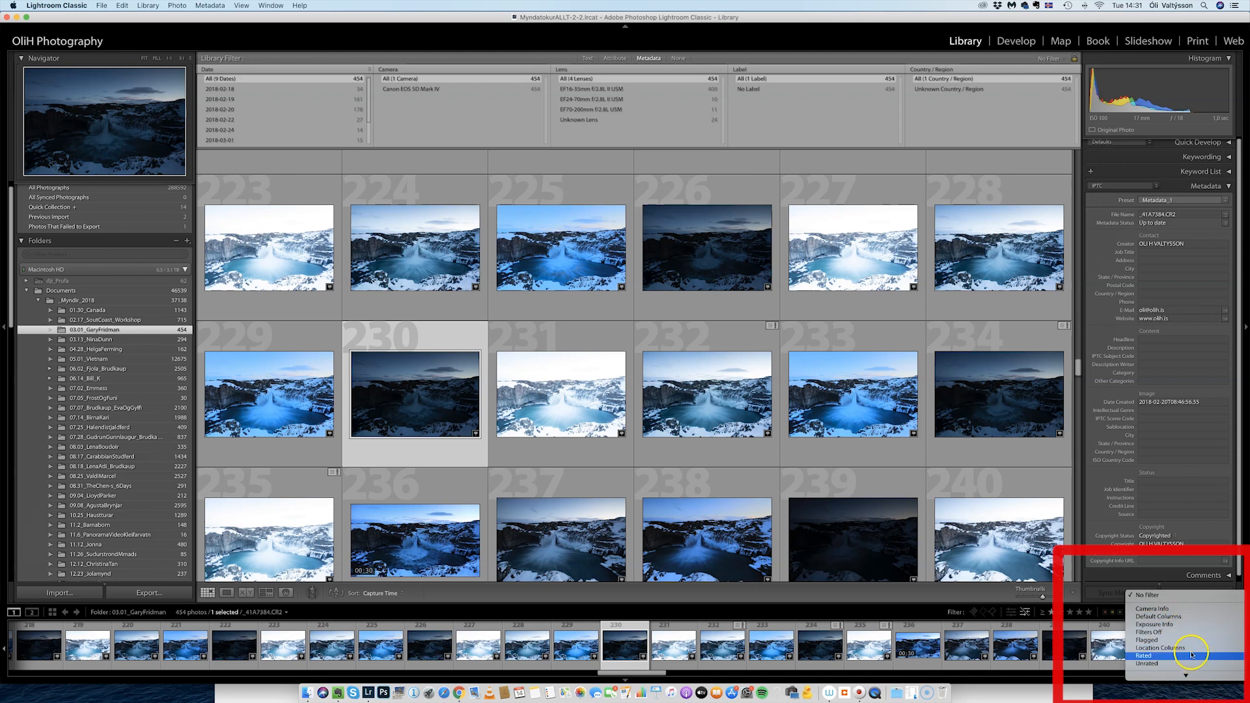
pyautogui.click(1178, 609)
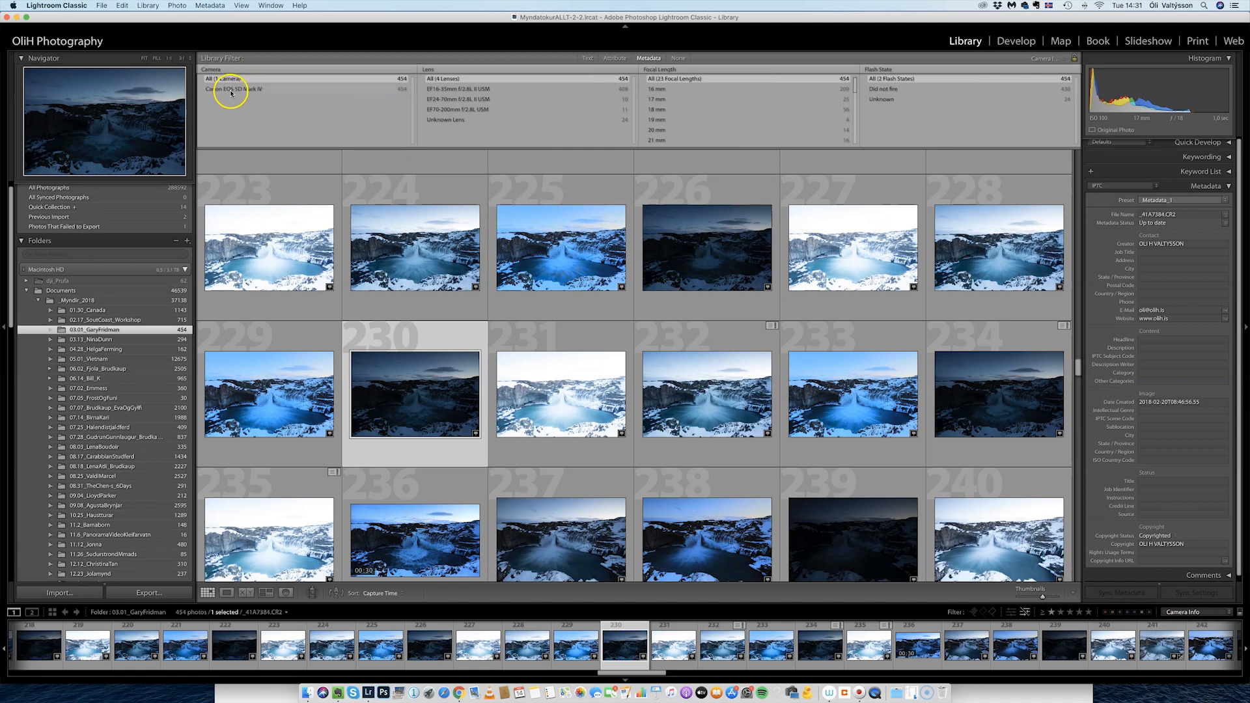
pyautogui.click(463, 109)
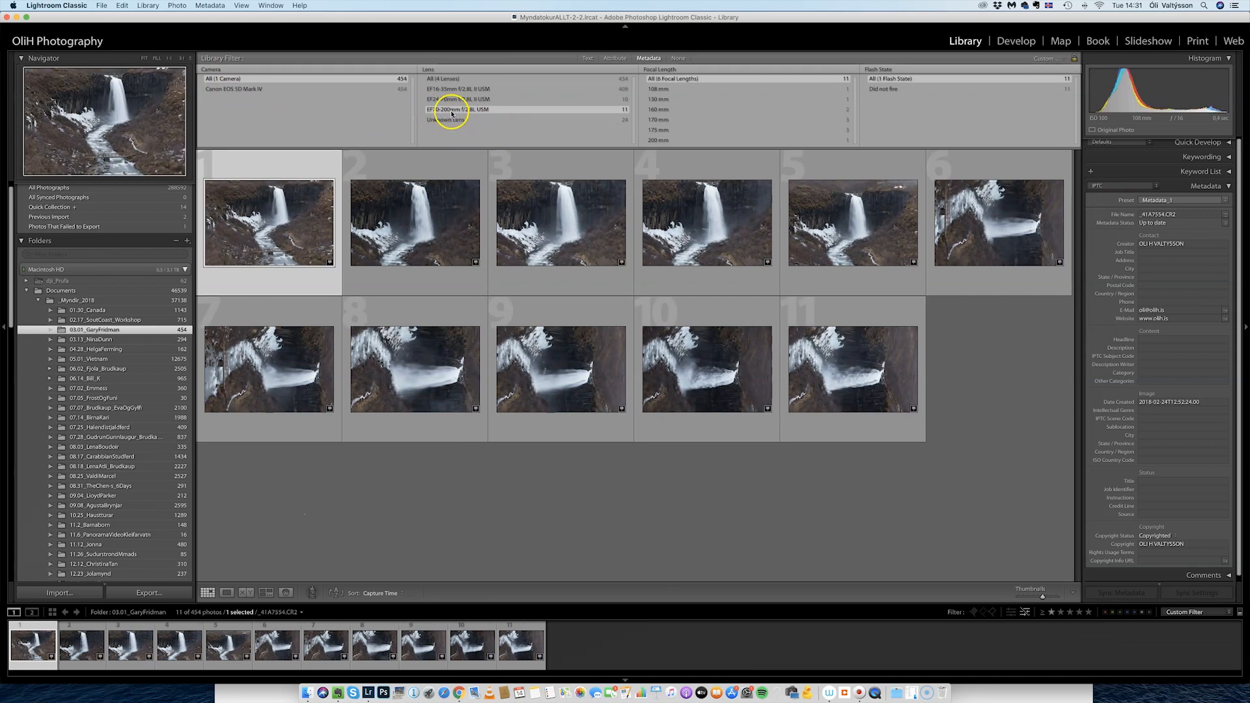
pyautogui.click(468, 99)
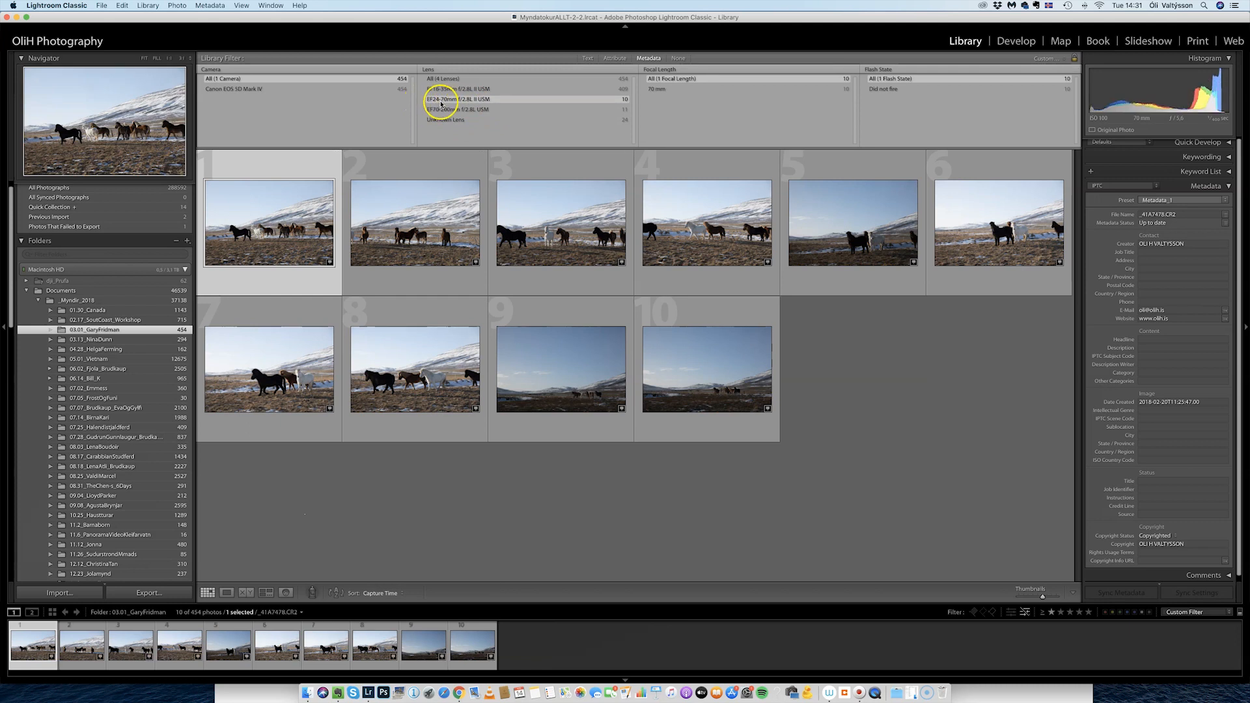
pyautogui.click(447, 78)
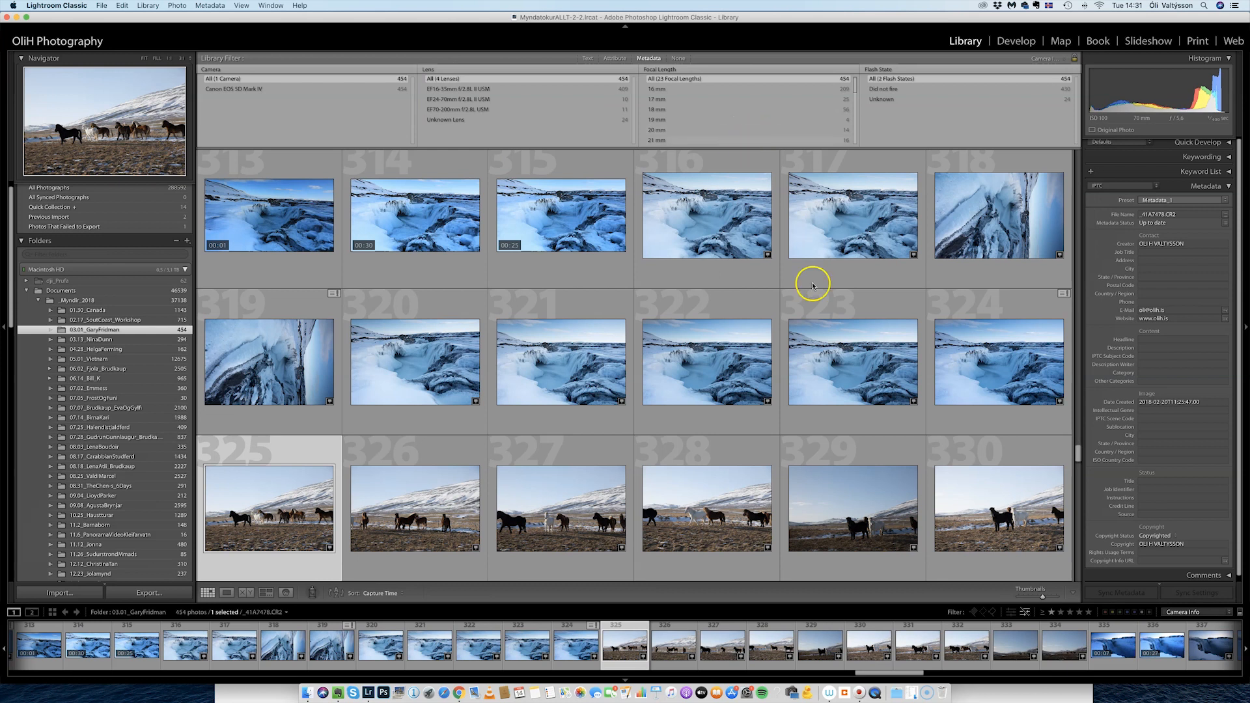
# Apply the Rated filter preset, leaving 0 of 454 photos, and reopen the preset list.
pyautogui.click(1197, 612)
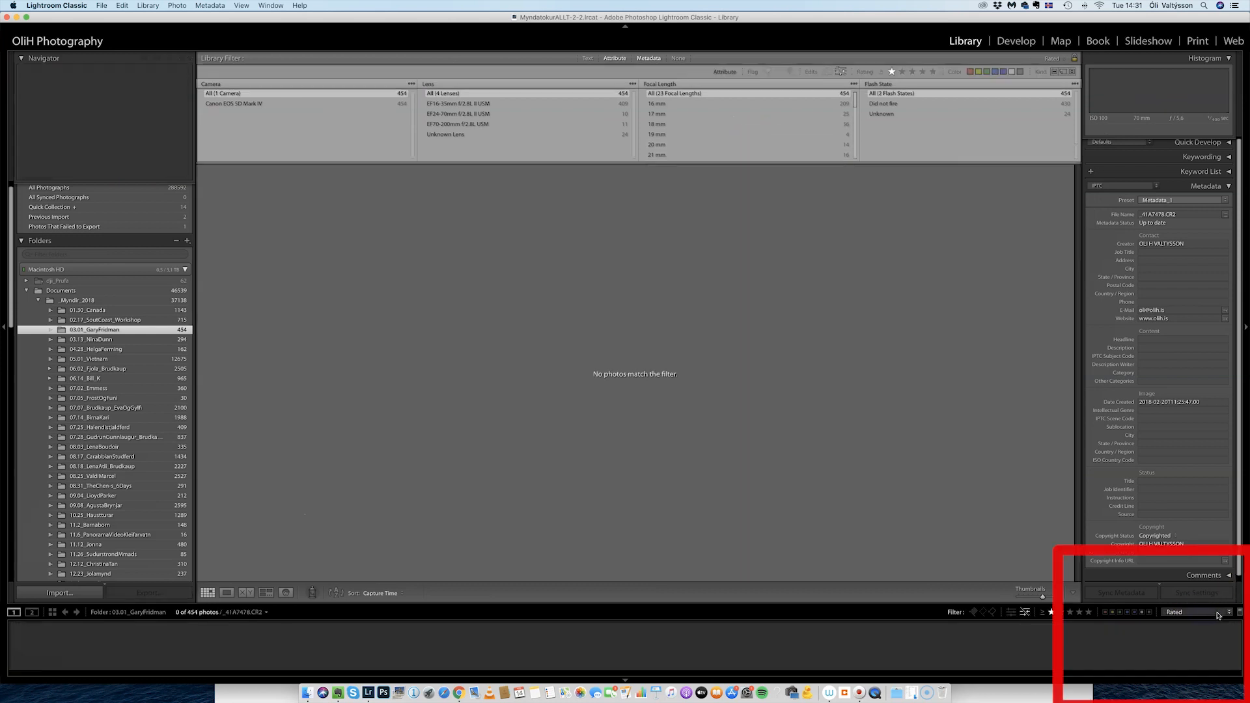
pyautogui.click(1227, 614)
pyautogui.click(1227, 613)
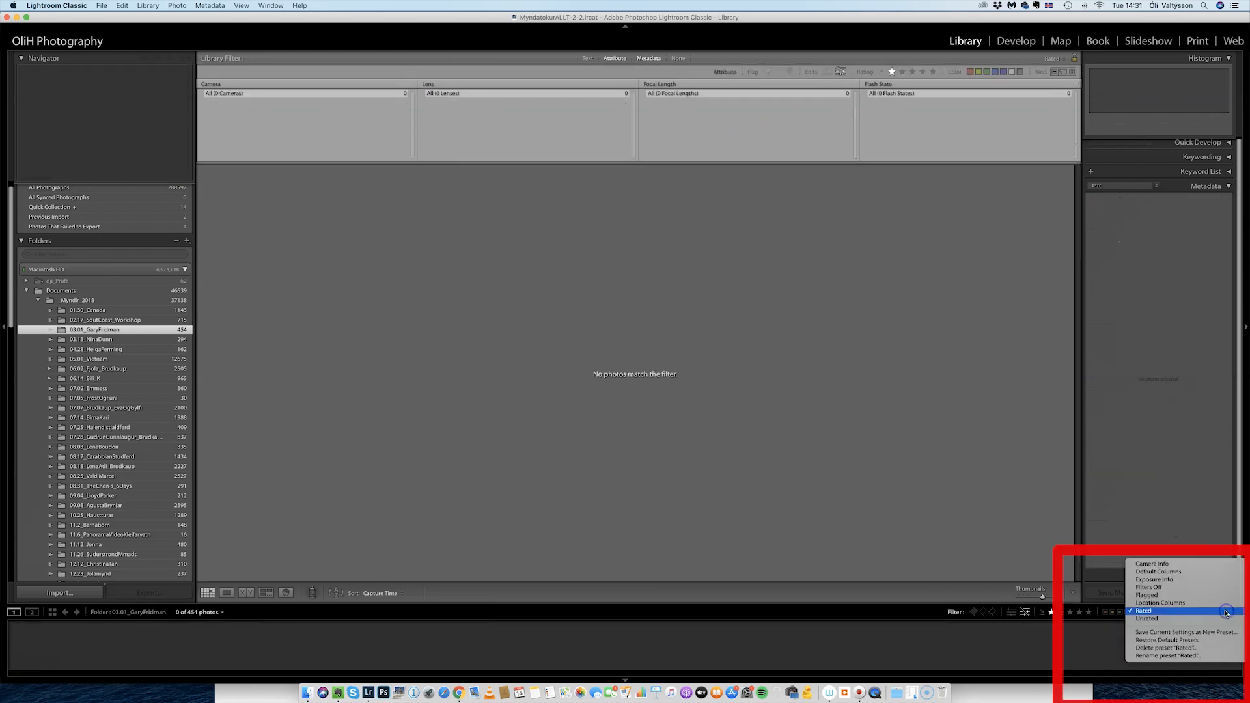
# Narrow Default Columns to 2018-02-19, then turn filters off (Cmd+L) and expand Keywording.
pyautogui.click(1188, 571)
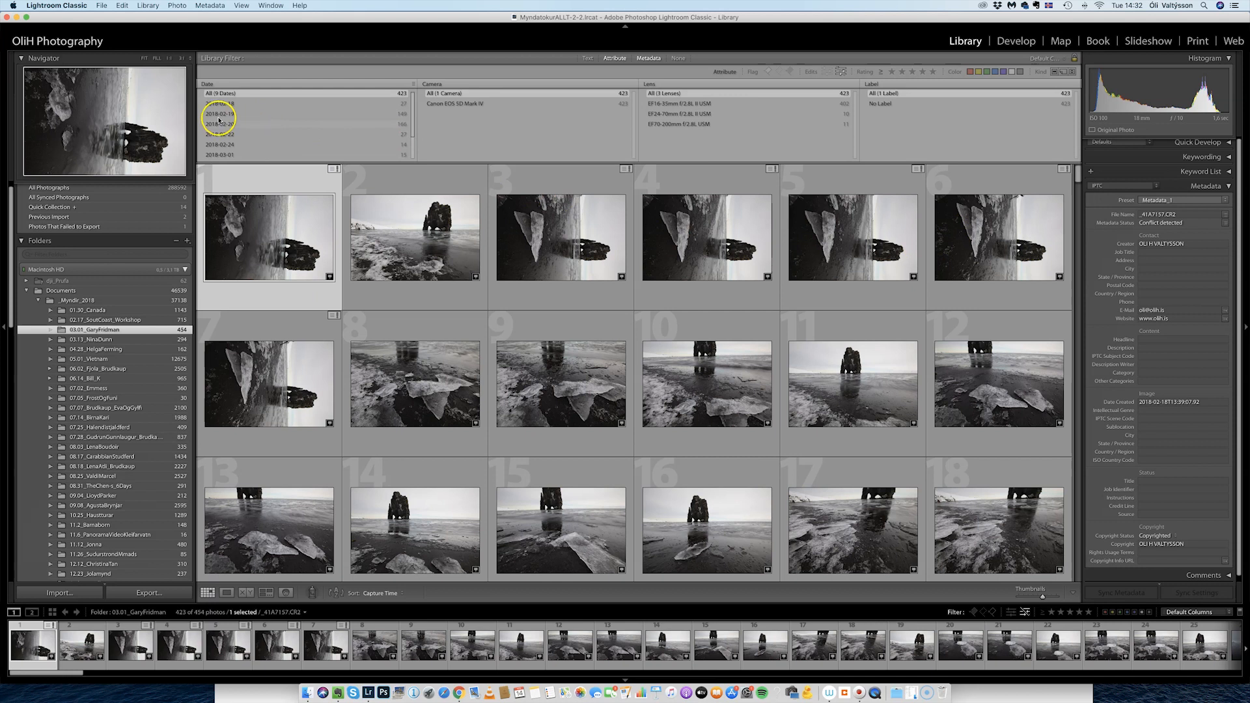
pyautogui.scroll(-3, 241, 119)
pyautogui.scroll(4, 233, 119)
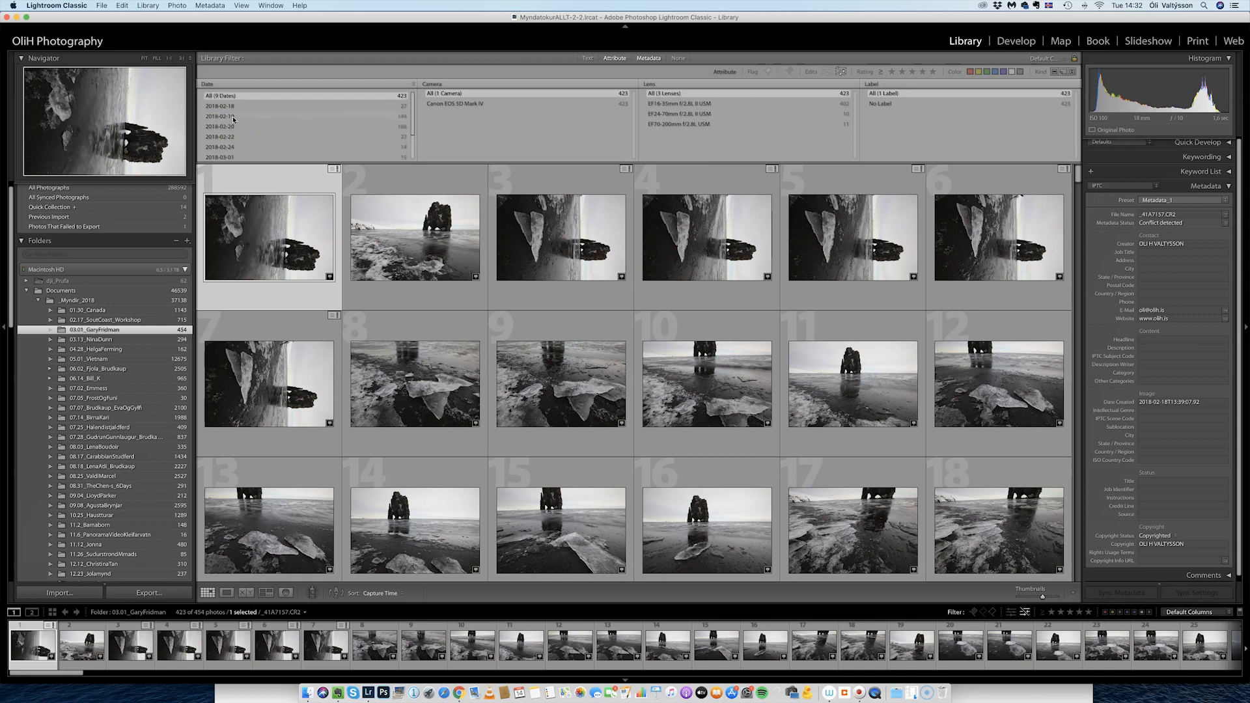
pyautogui.click(231, 124)
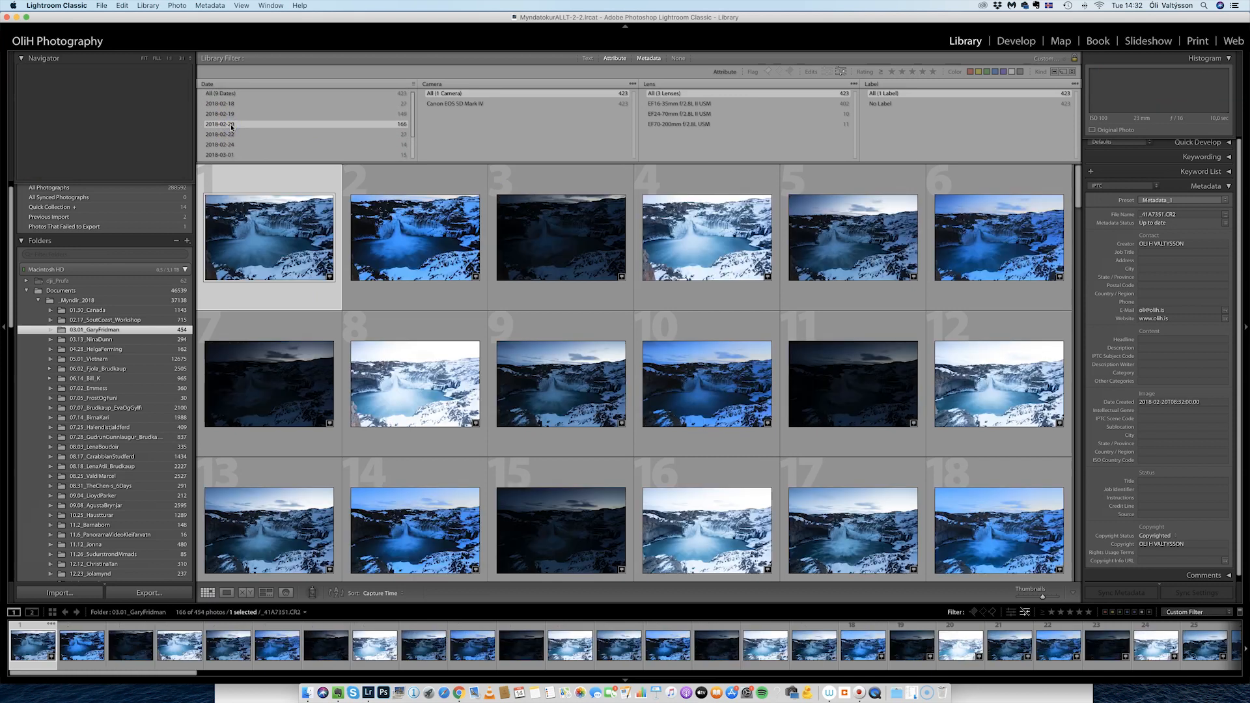
pyautogui.click(228, 114)
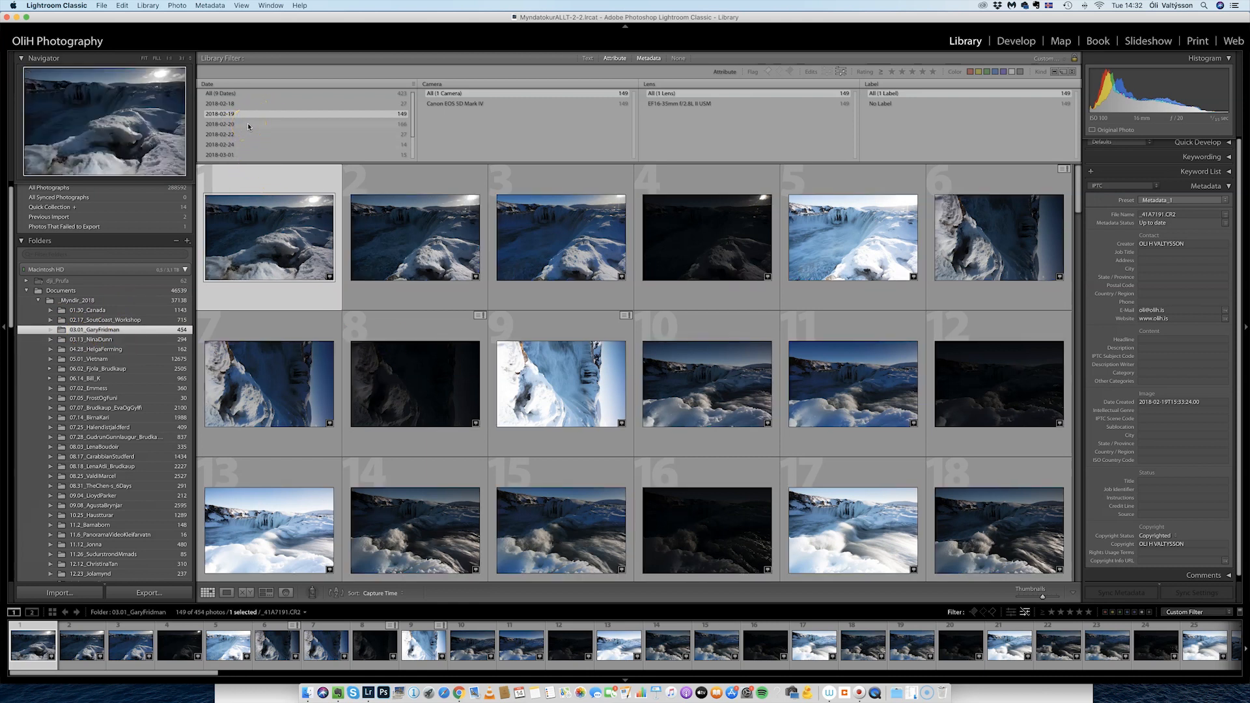
pyautogui.press('super+l')
pyautogui.click(1229, 158)
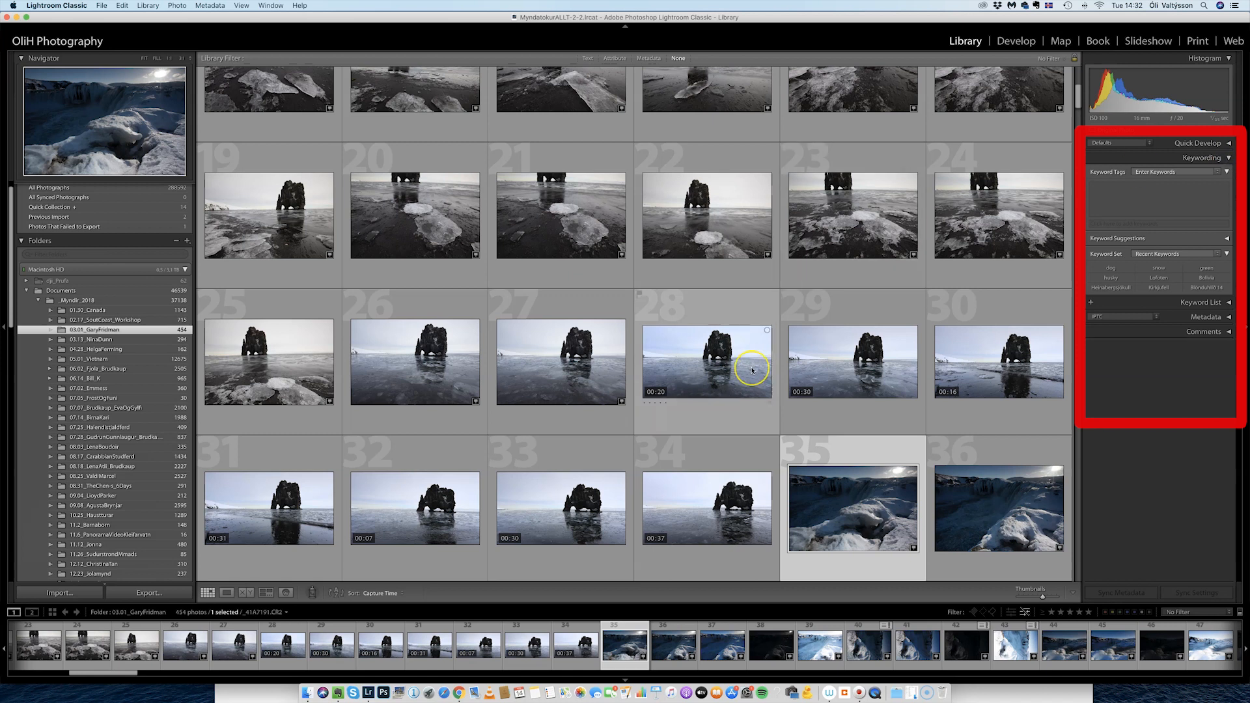
# Scroll back to the top of the grid and select thumbnail 2, the sea-stack photo.
pyautogui.scroll(5, 752, 365)
pyautogui.scroll(1, 755, 369)
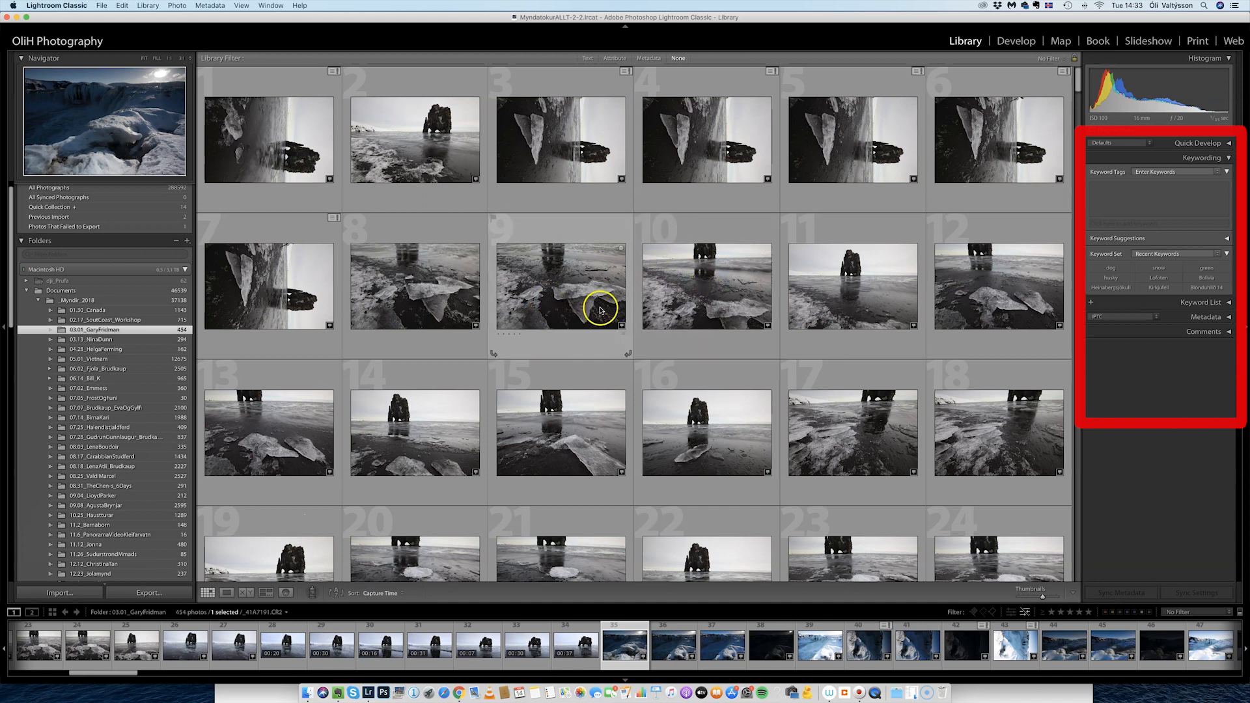
pyautogui.scroll(-1, 594, 307)
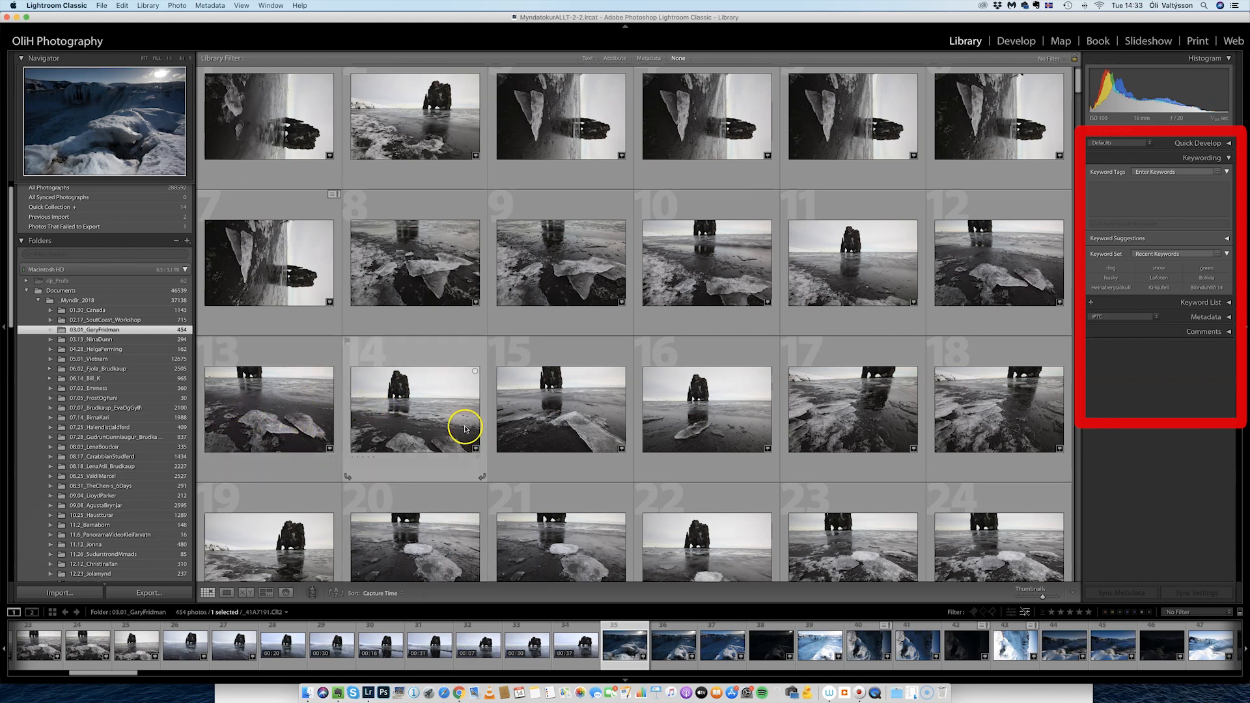
pyautogui.scroll(1, 586, 416)
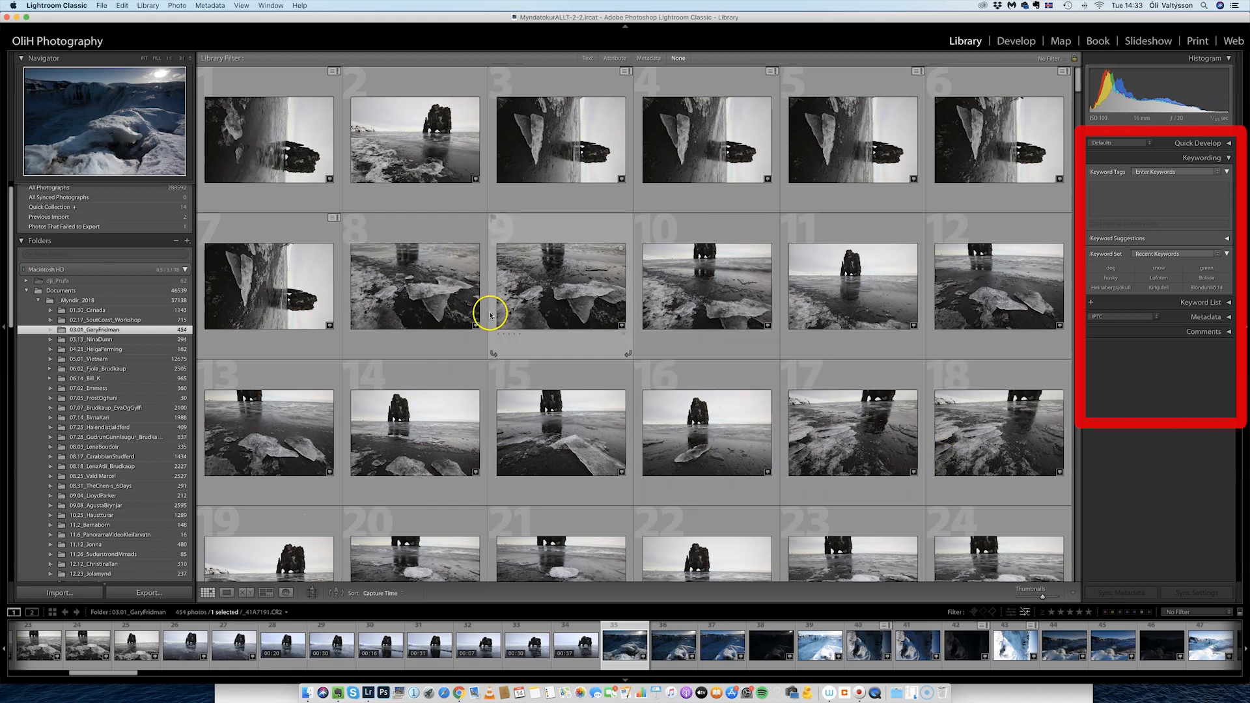
pyautogui.click(443, 170)
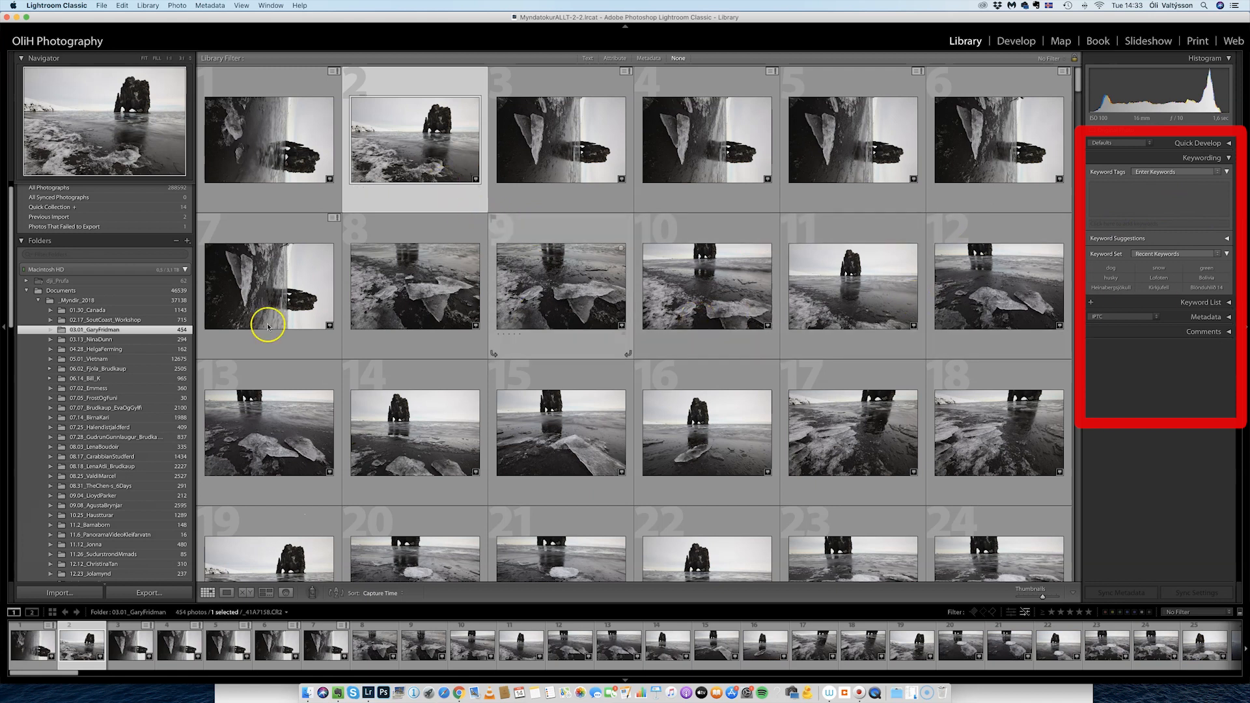
# Tag photo 2 with Hvitserkur, North Iceland and black rock using the autocomplete suggestions.
pyautogui.click(1139, 201)
pyautogui.write('Hvitserkur')
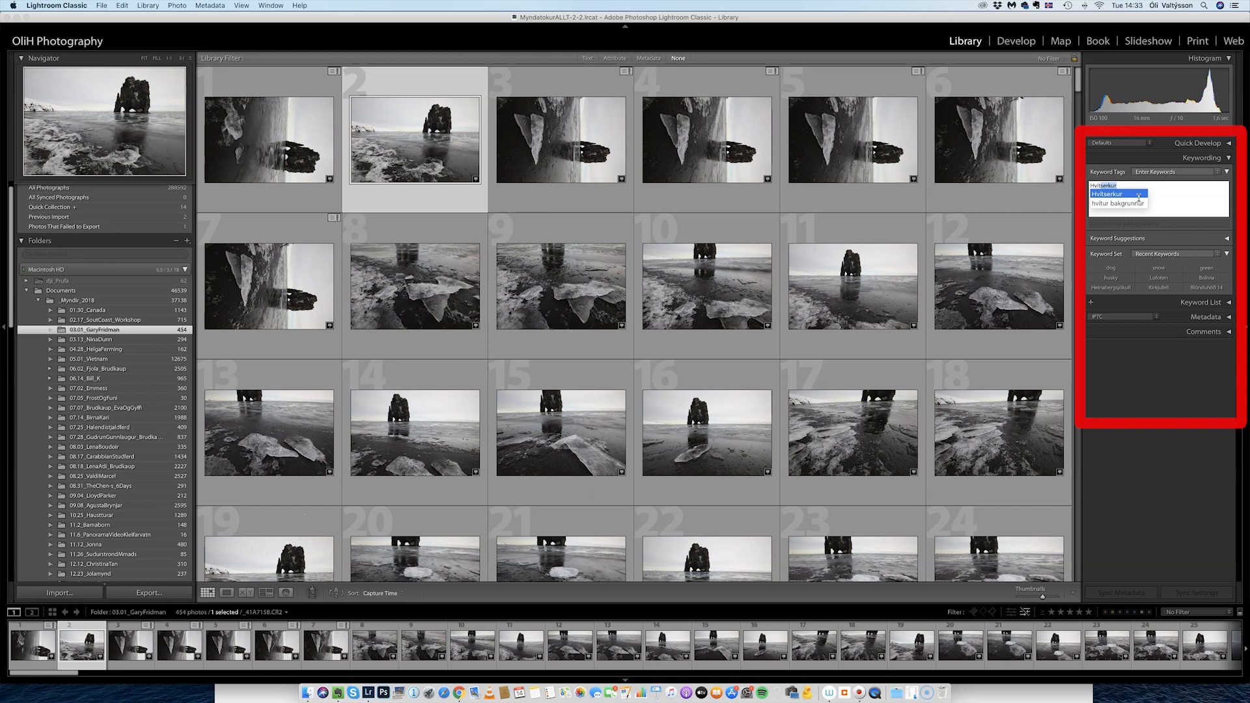
pyautogui.click(1138, 196)
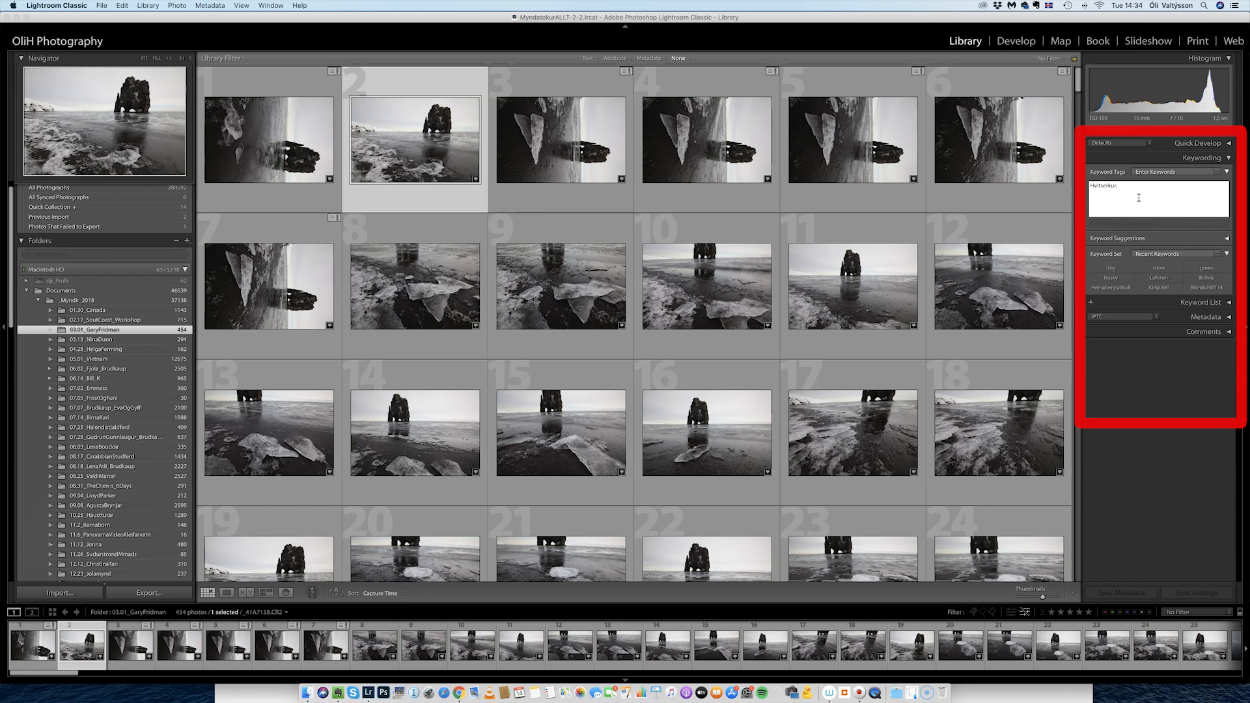
pyautogui.write('rth')
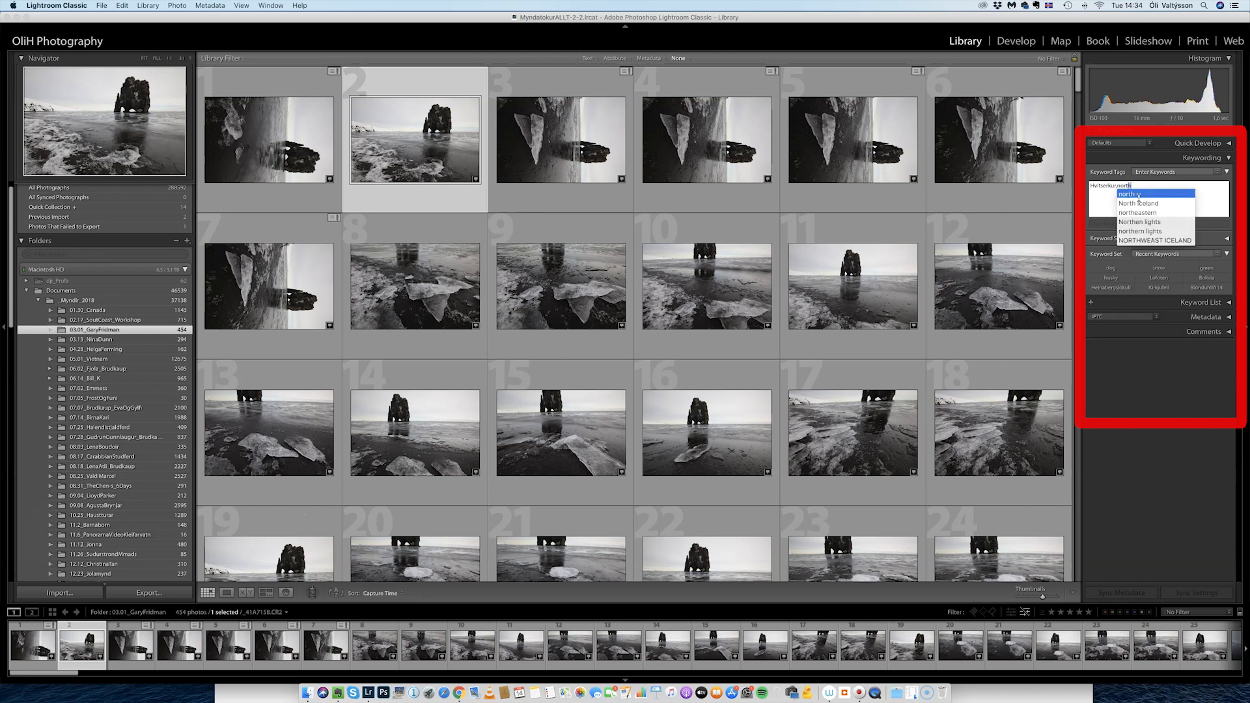
pyautogui.press('Down')
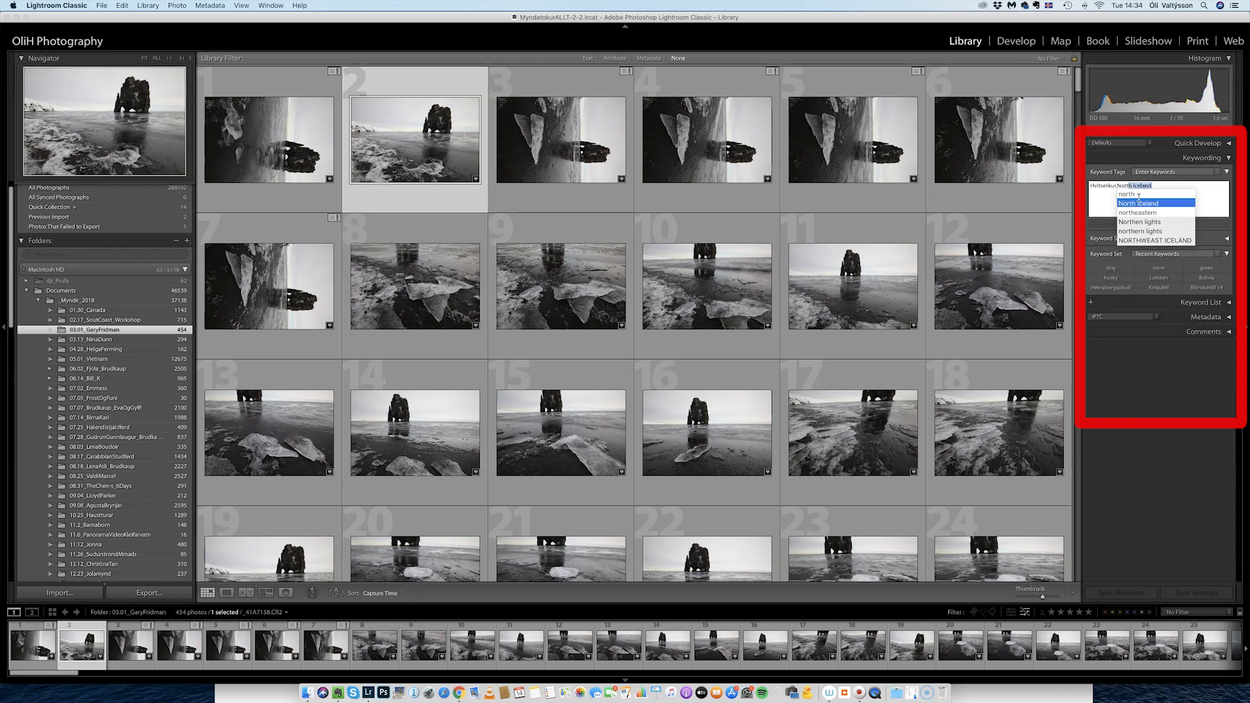
pyautogui.press('Return')
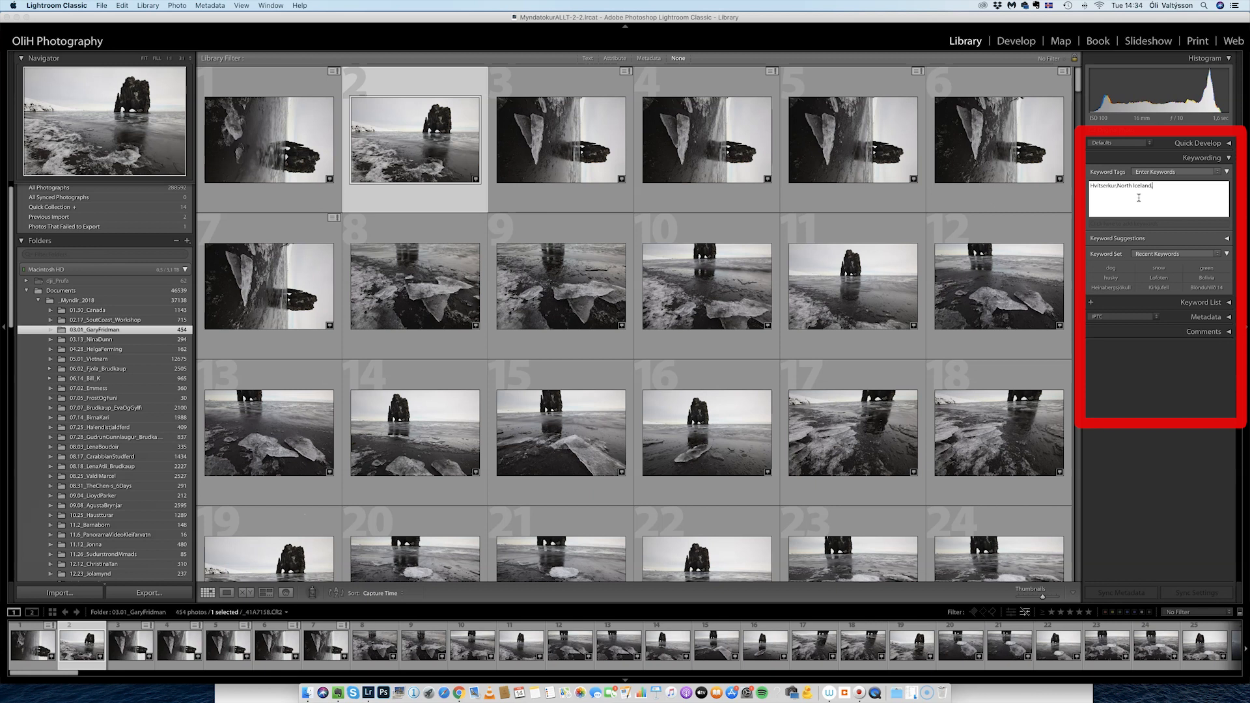
pyautogui.write('black r')
pyautogui.write('ock,')
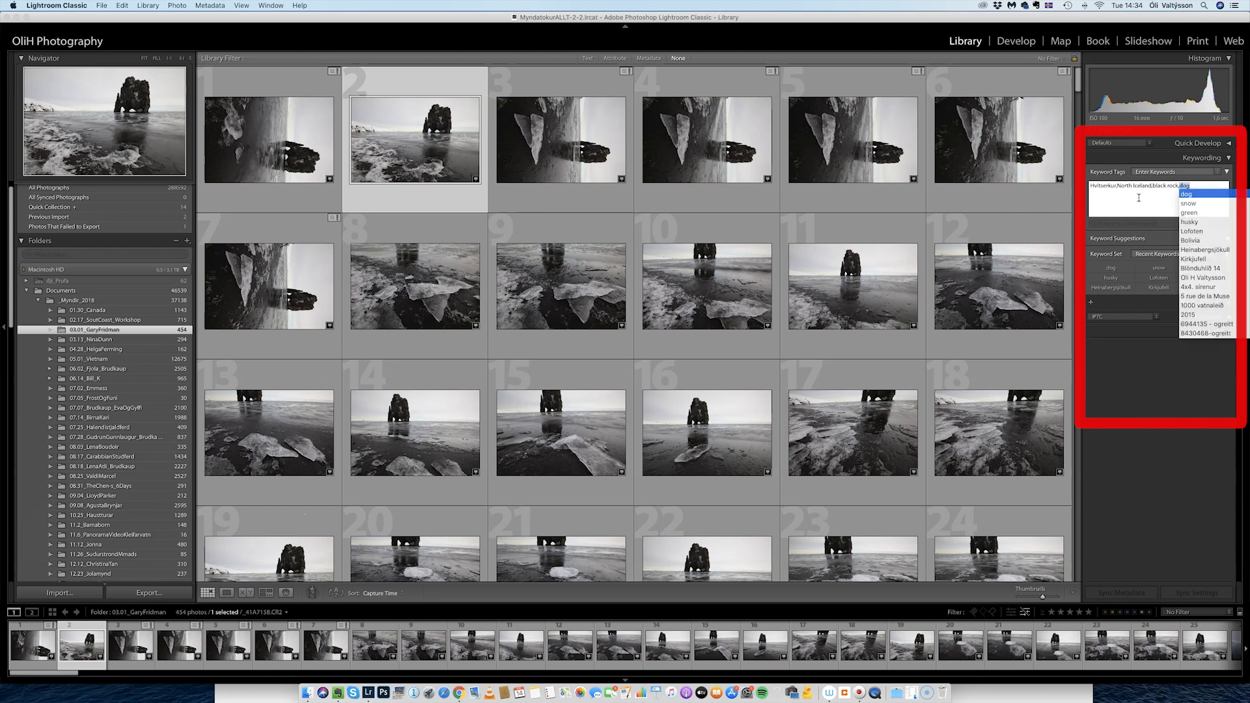
pyautogui.press('BackSpace')
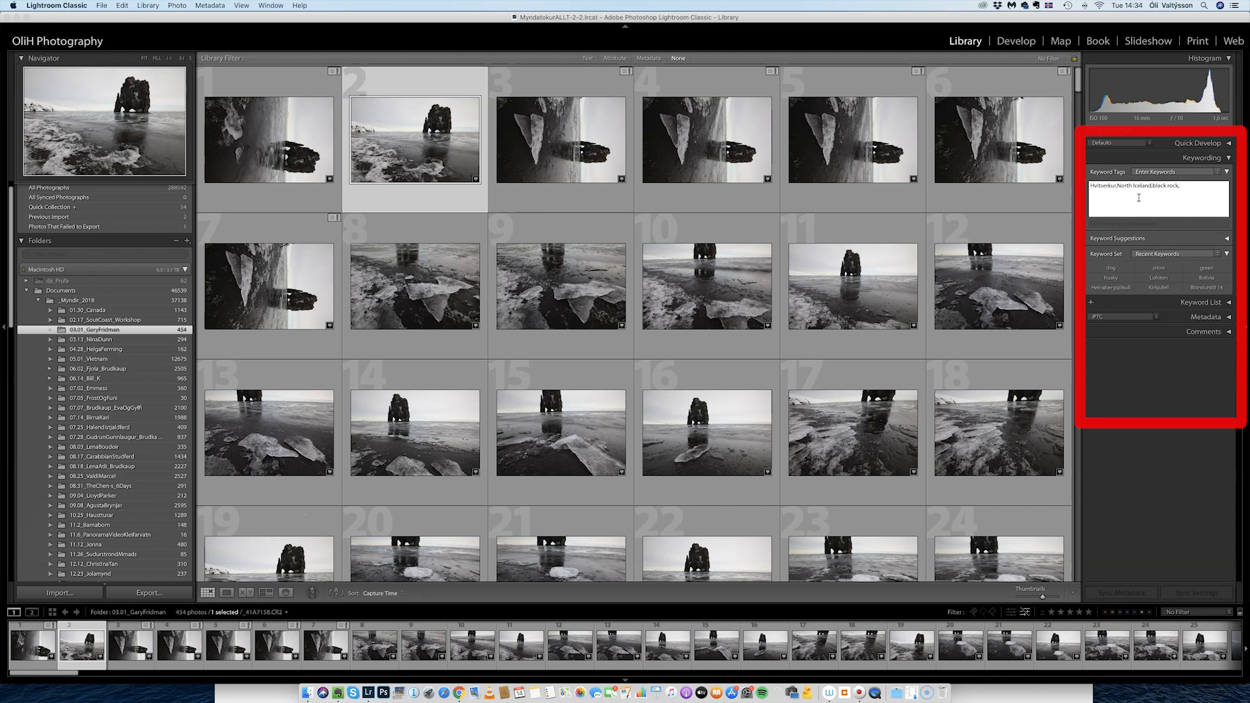
pyautogui.press('Return')
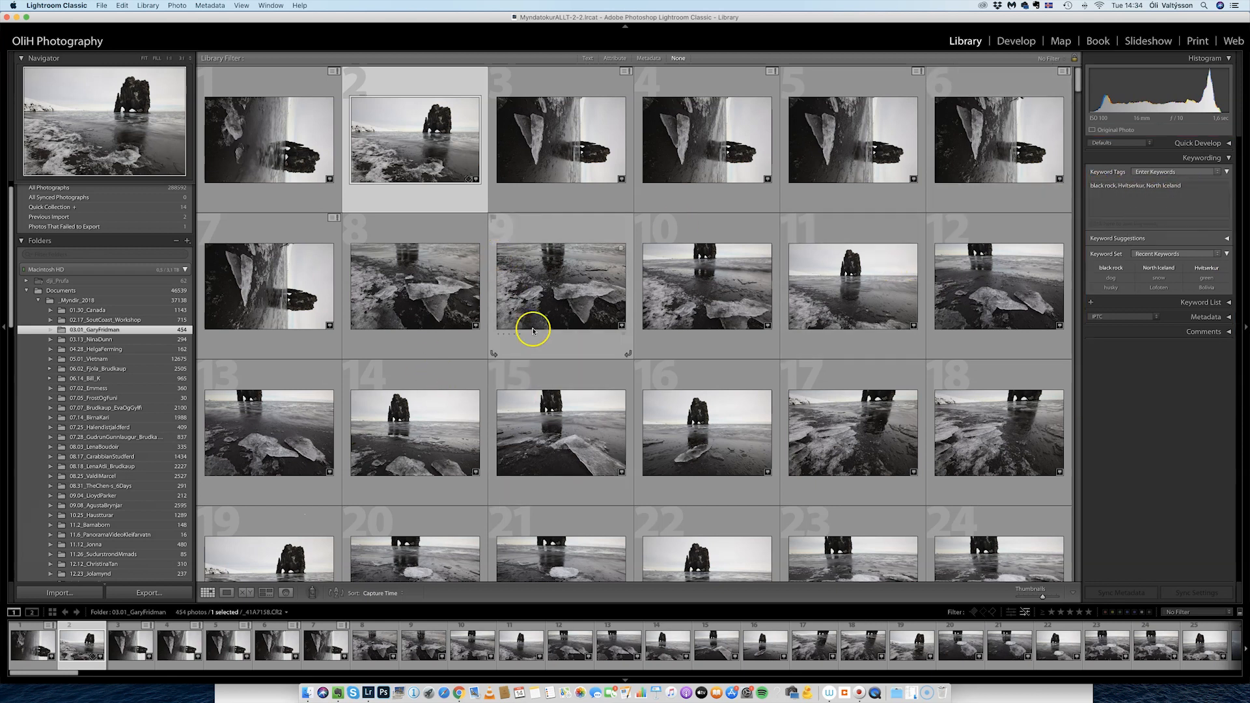
# Select photo 3, recheck photo 2's keywords, then select photos 8 and 10.
pyautogui.click(573, 162)
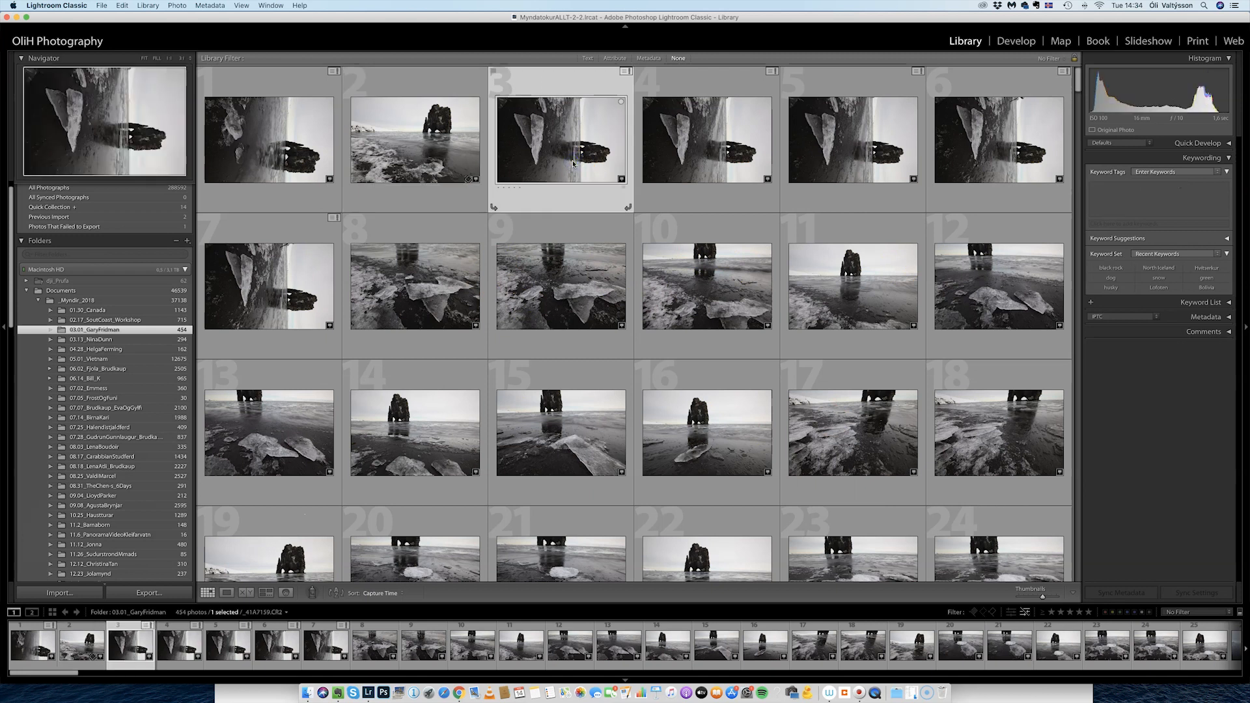
pyautogui.click(440, 156)
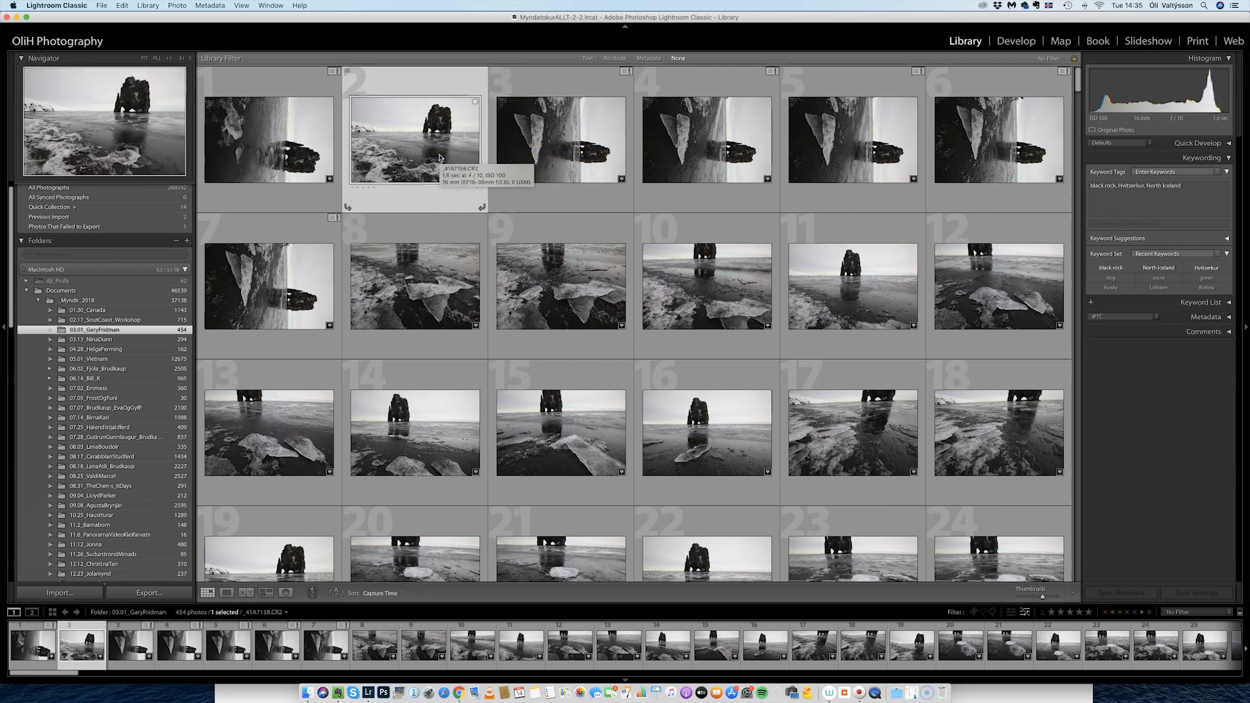
pyautogui.click(432, 293)
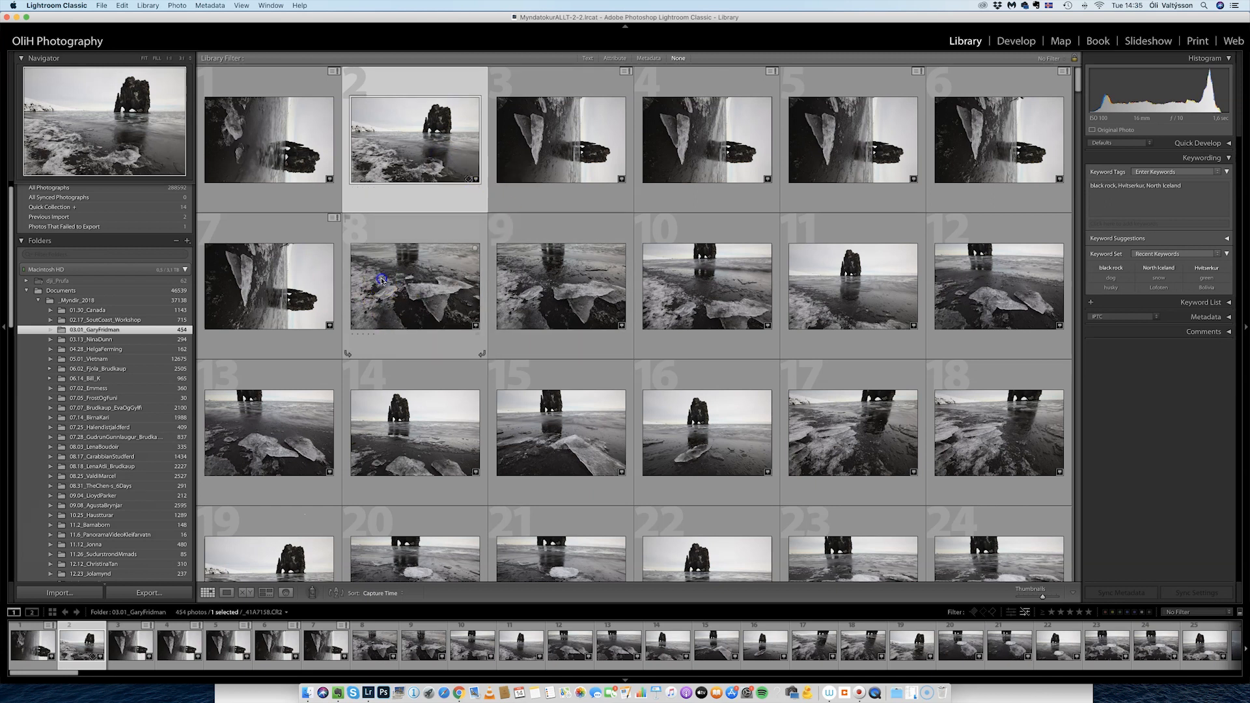
pyautogui.click(694, 300)
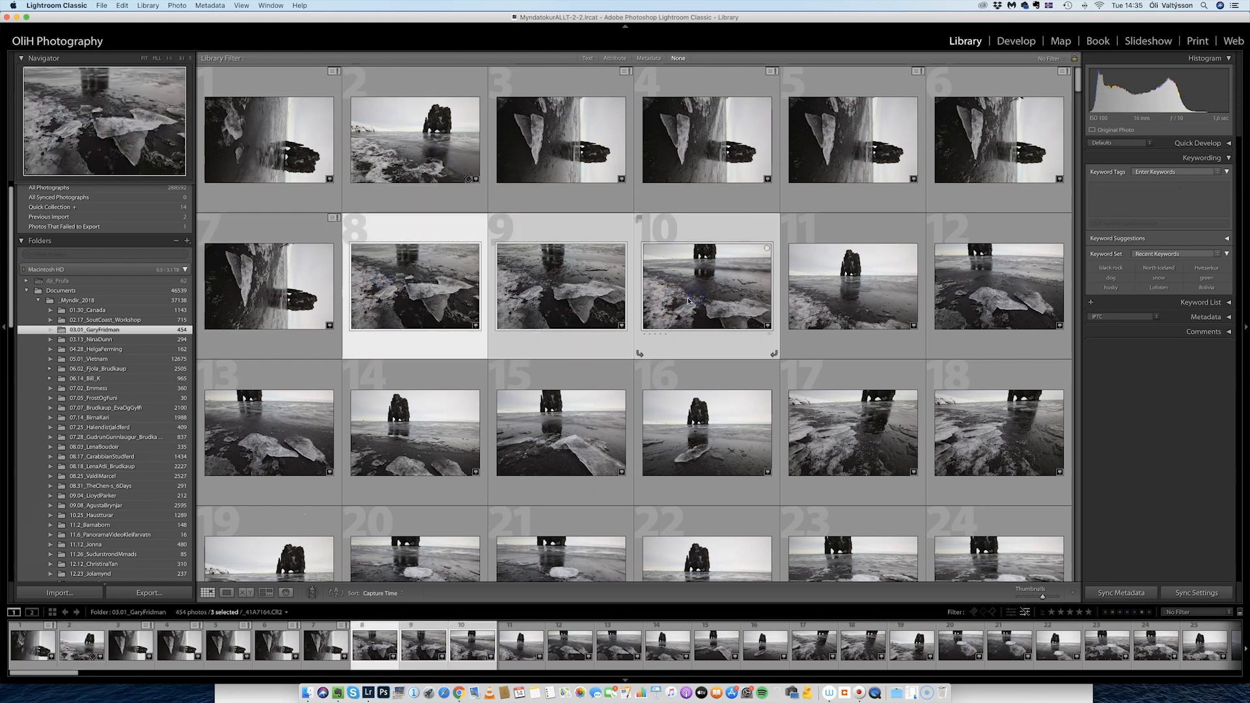
# Practise single, Cmd- and Shift-click selections across photos 8 to 15.
pyautogui.click(855, 297)
pyautogui.click(432, 285)
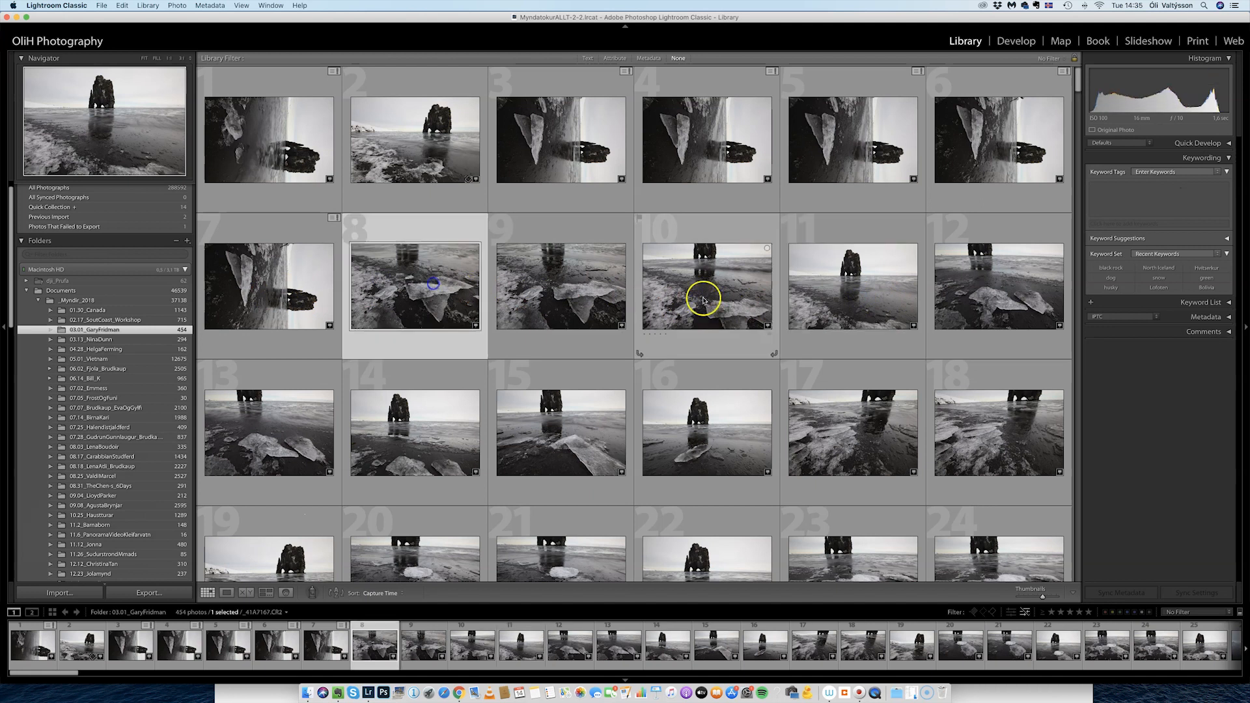
pyautogui.keyDown('super'); pyautogui.click(728, 295); pyautogui.keyUp('super')
pyautogui.click(527, 393)
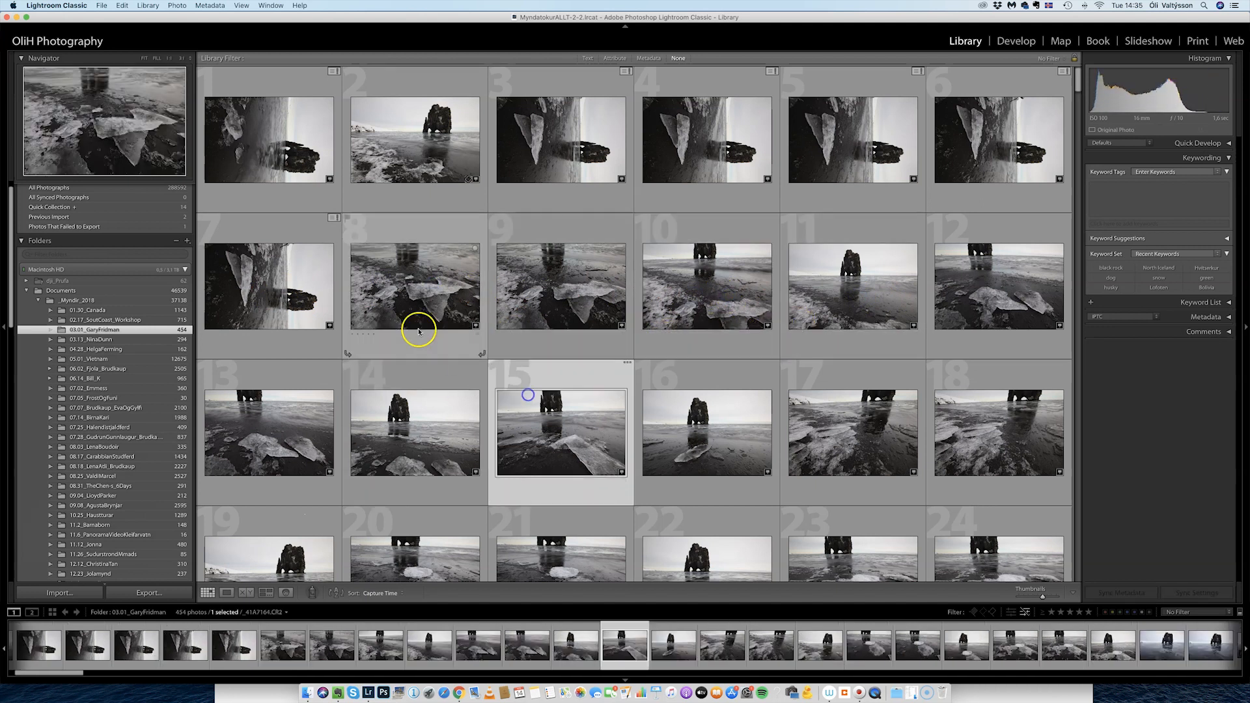
pyautogui.click(389, 291)
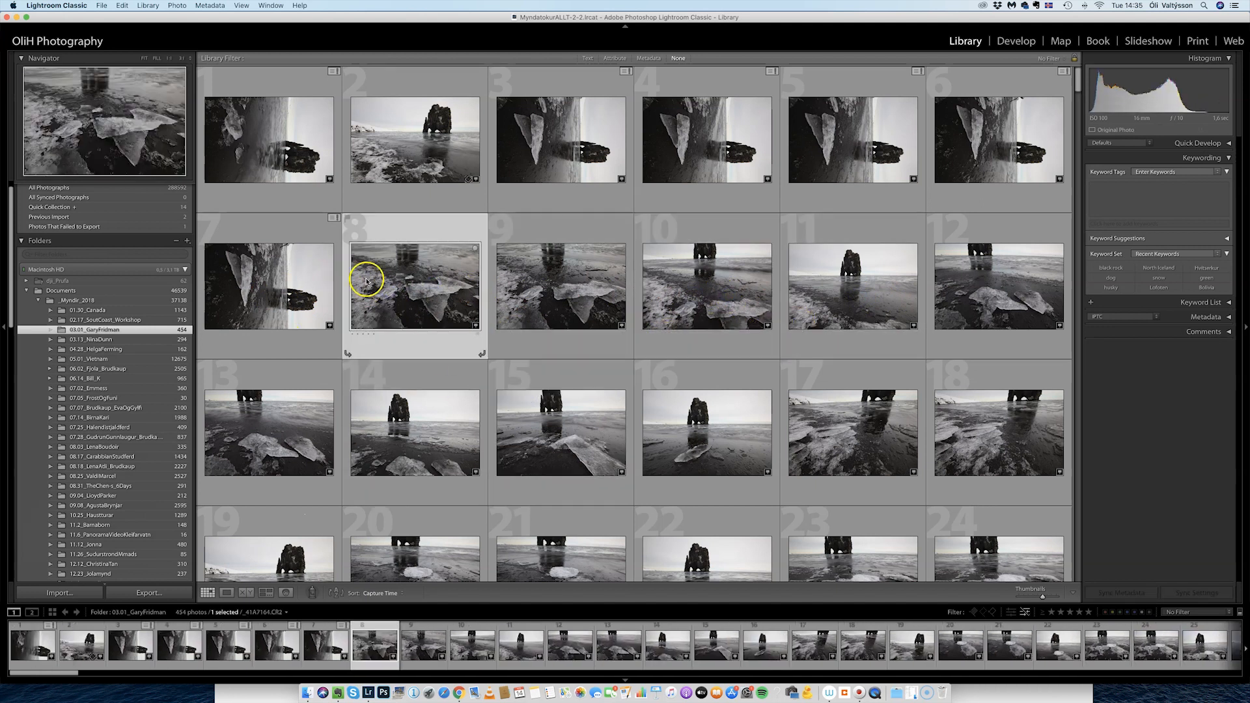
pyautogui.keyDown('shift'); pyautogui.click(994, 283); pyautogui.keyUp('shift')
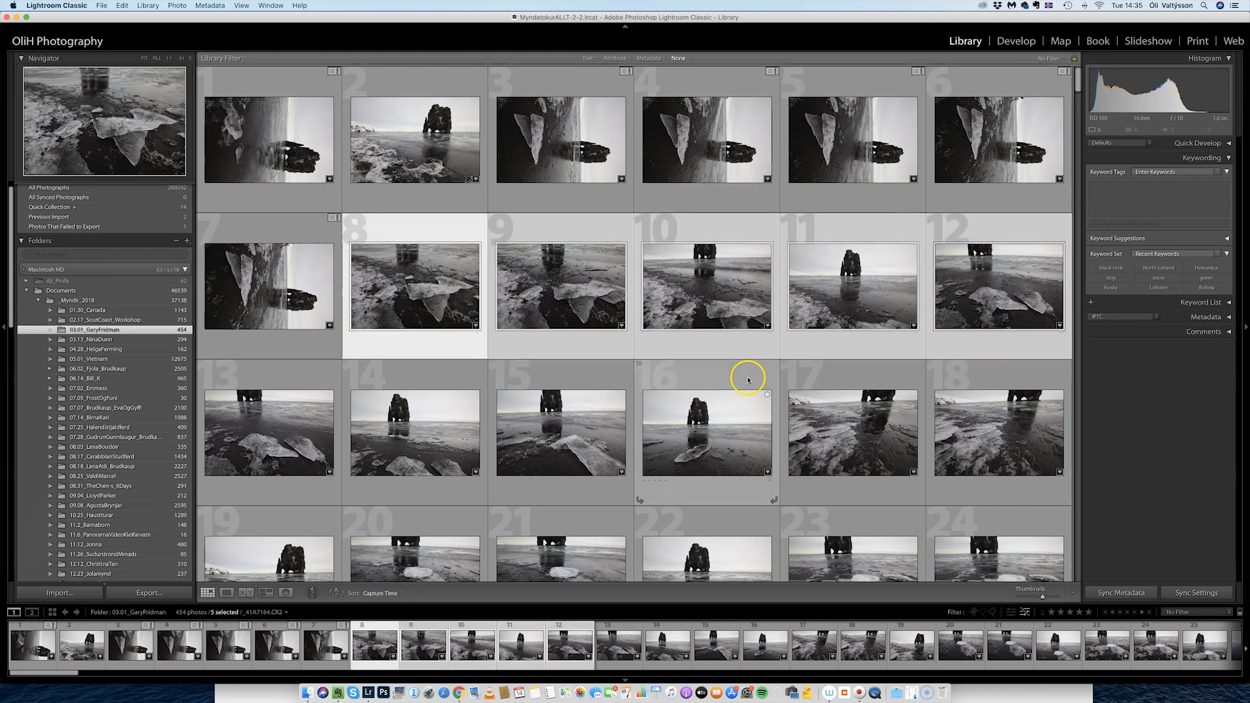
# Select photo 14, then add photos 16, 11 and 8 to the selection.
pyautogui.click(398, 433)
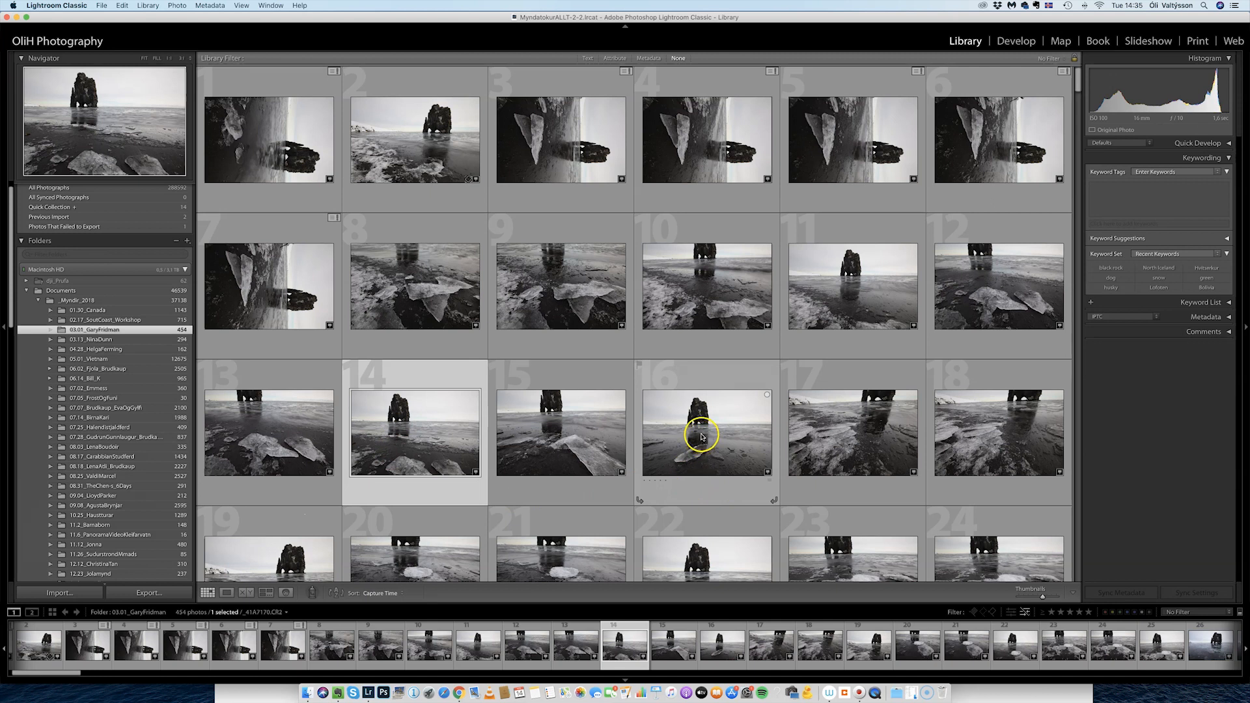
pyautogui.keyDown('super'); pyautogui.click(701, 436); pyautogui.keyUp('super')
pyautogui.keyDown('super'); pyautogui.click(814, 280); pyautogui.keyUp('super')
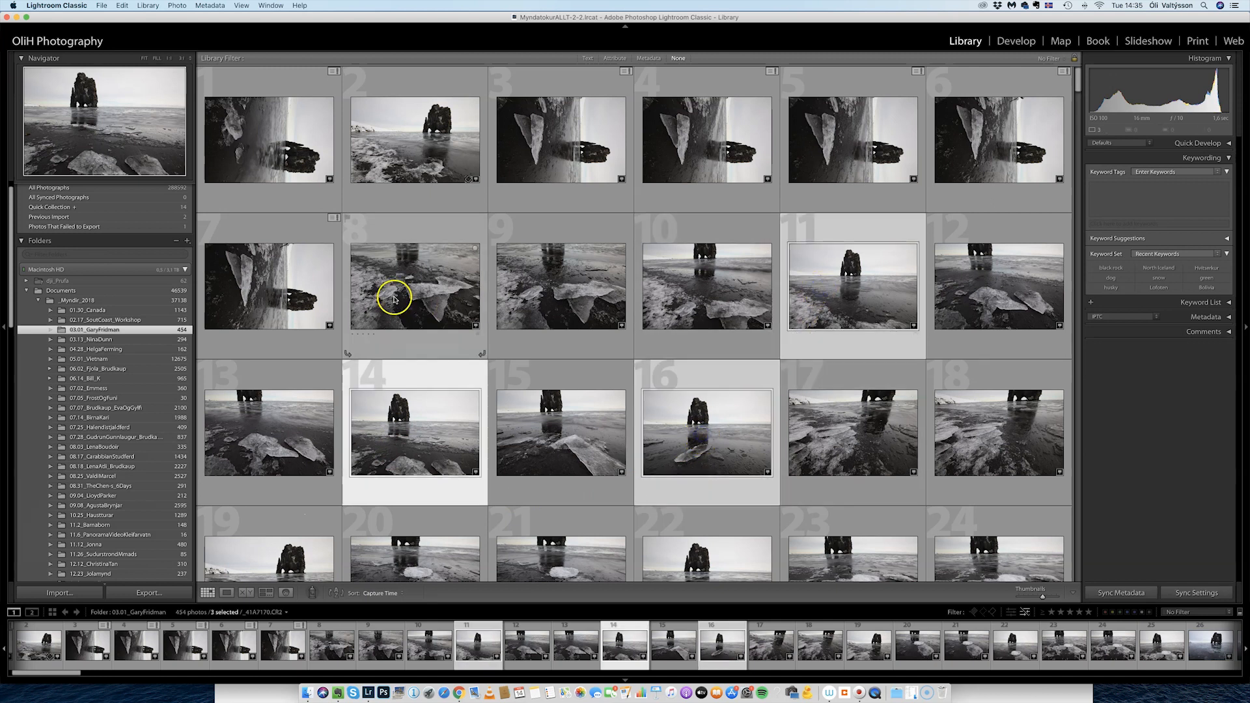
pyautogui.keyDown('super'); pyautogui.click(394, 299); pyautogui.keyUp('super')
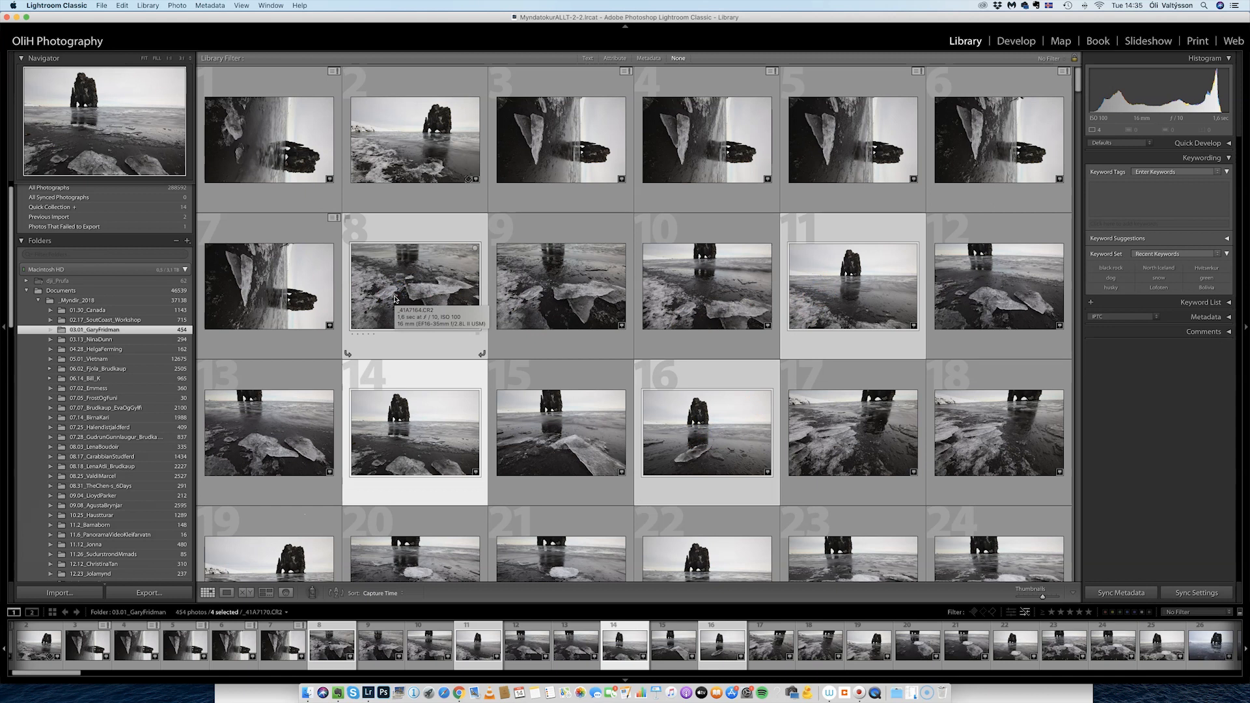
# Add the keyword Hvitserkur to the four selected photos.
pyautogui.click(1112, 201)
pyautogui.write('Hv')
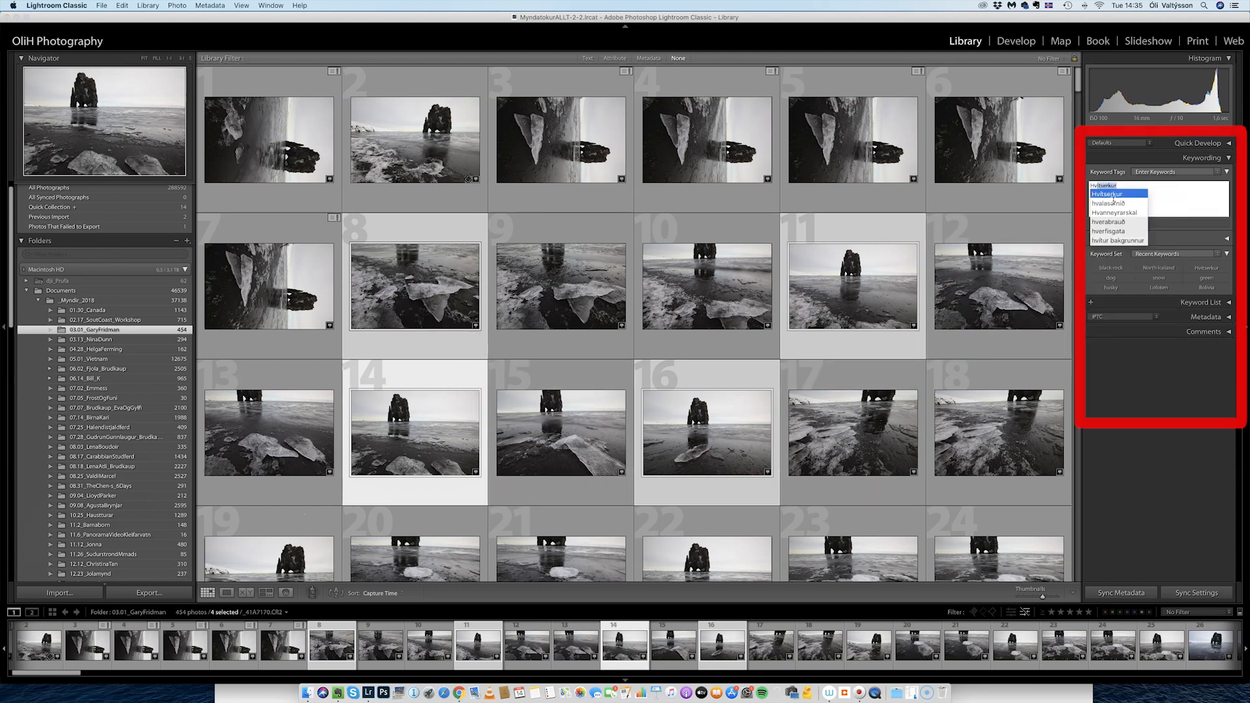
pyautogui.write('it')
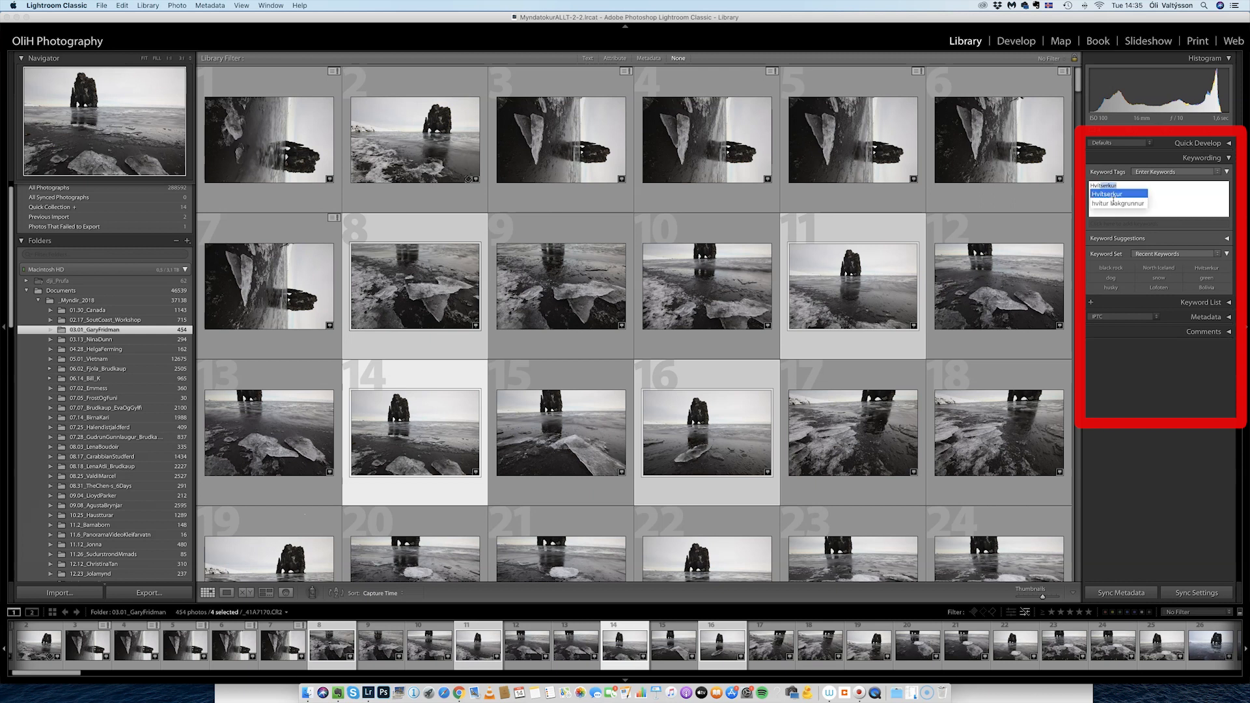
pyautogui.press('Return')
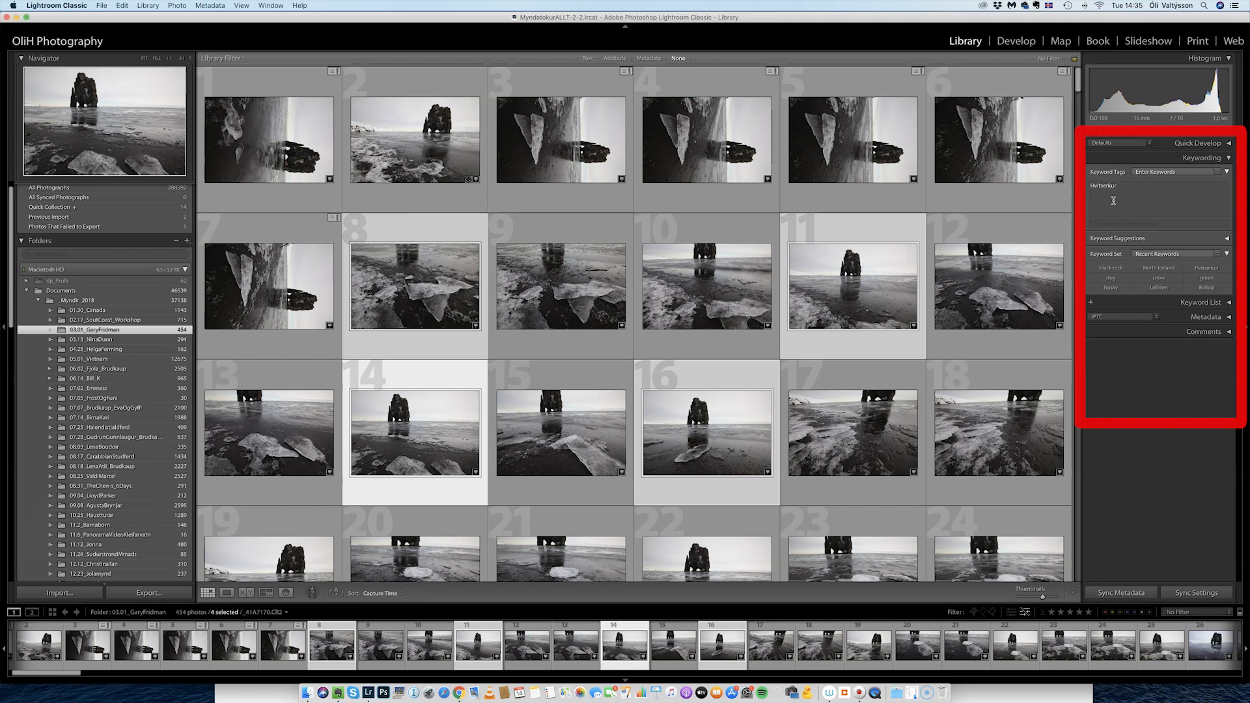
pyautogui.click(1105, 282)
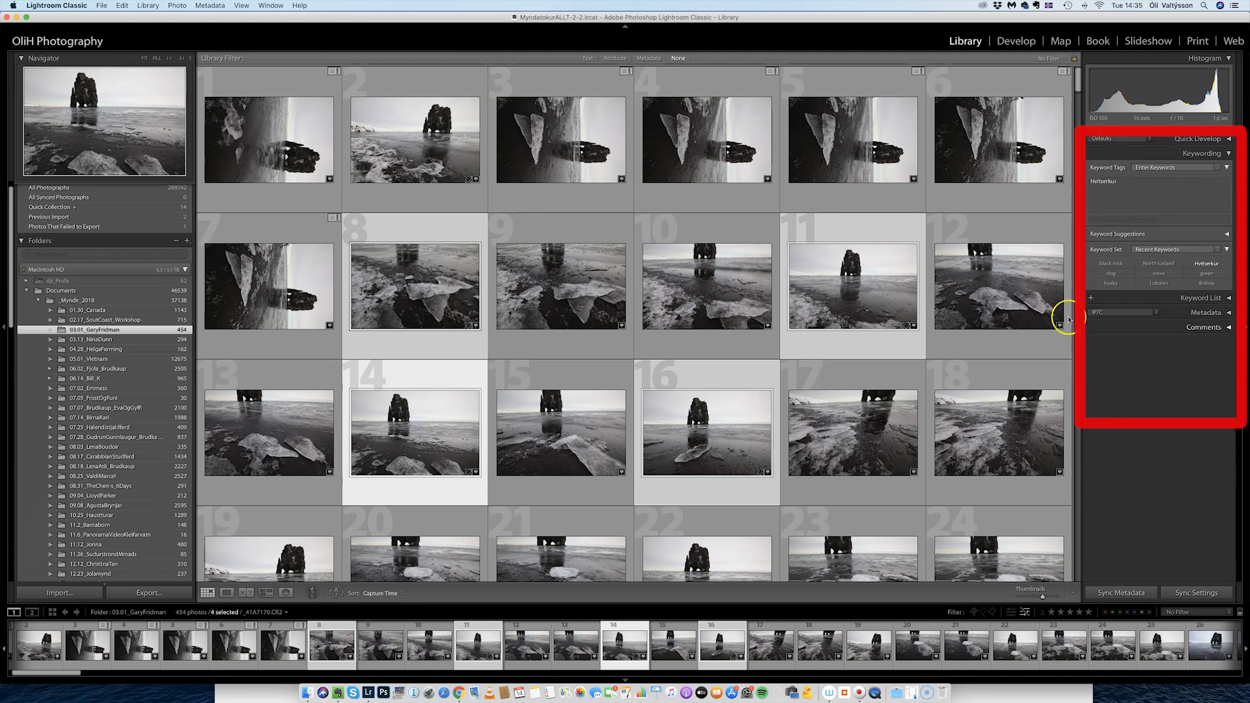
# Check the keywords on photo 23 and photo 2 individually.
pyautogui.scroll(-5, 1063, 312)
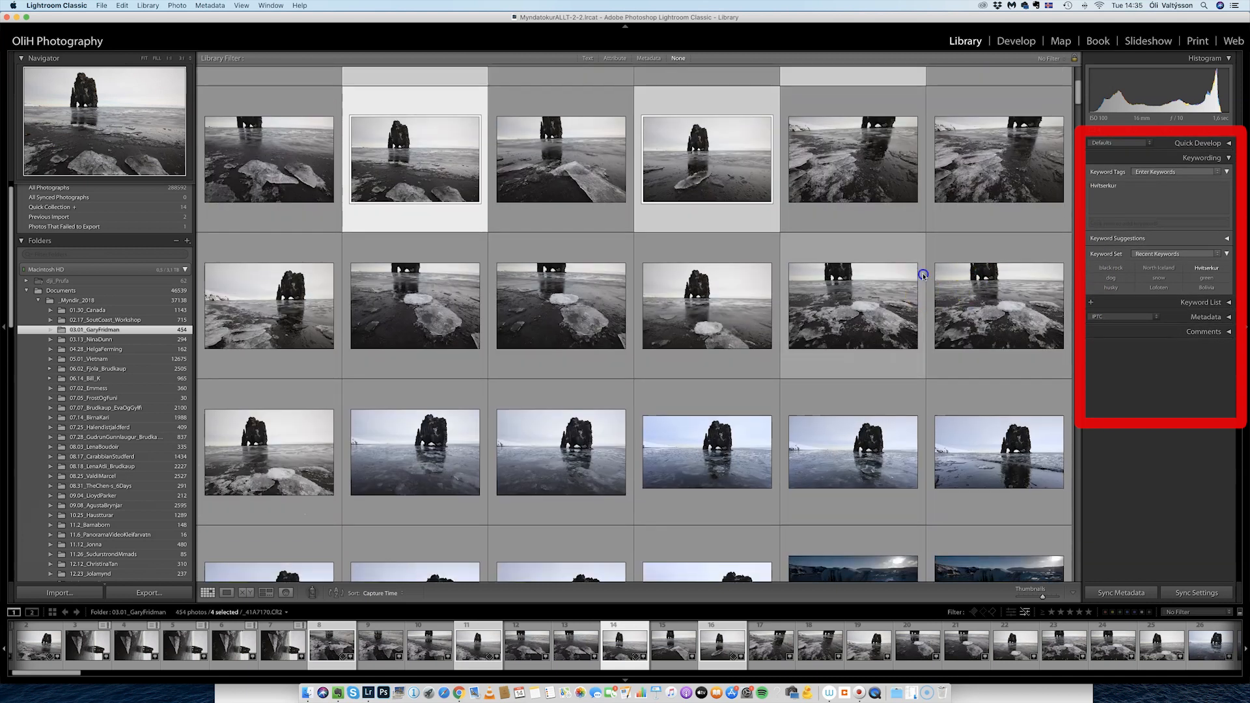
pyautogui.click(923, 276)
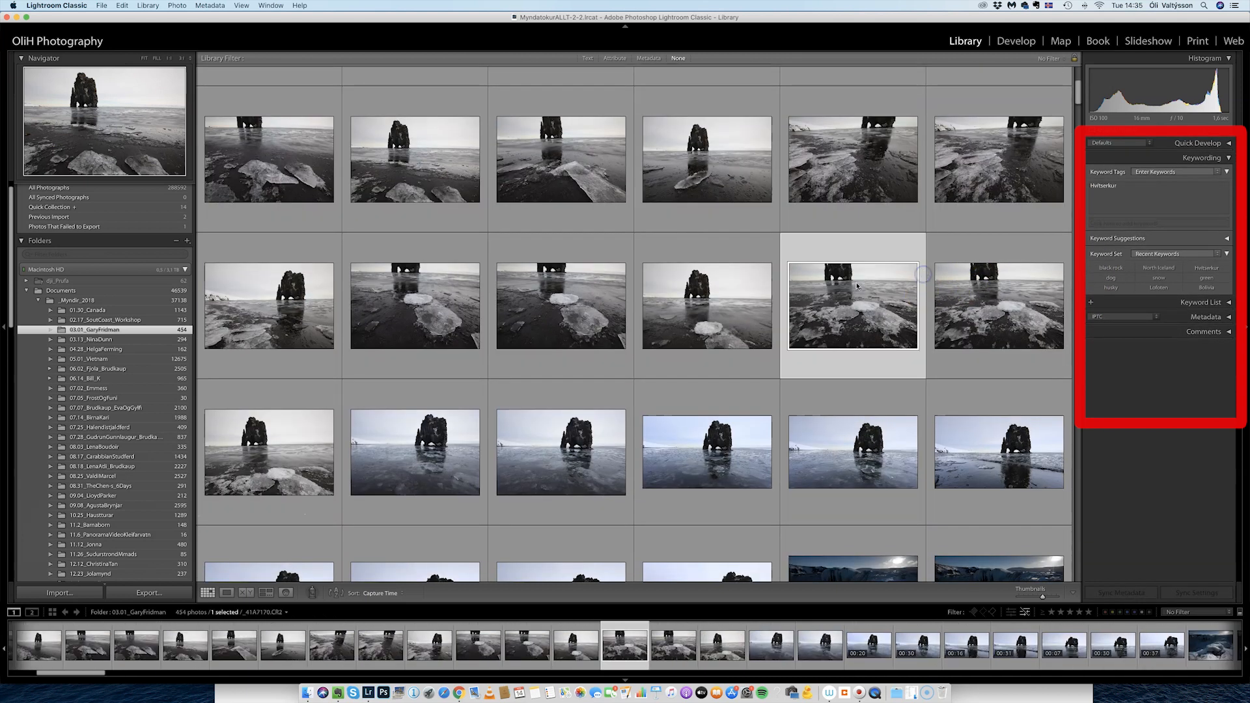
pyautogui.scroll(5, 568, 308)
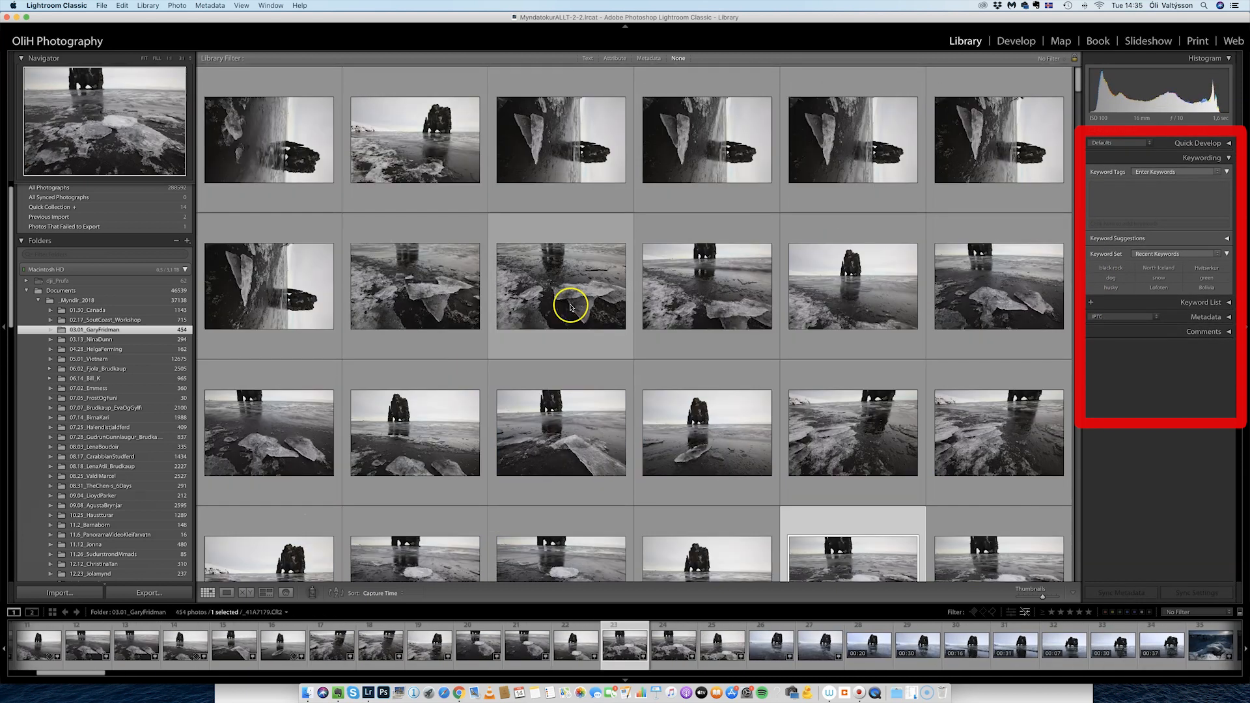
pyautogui.click(428, 155)
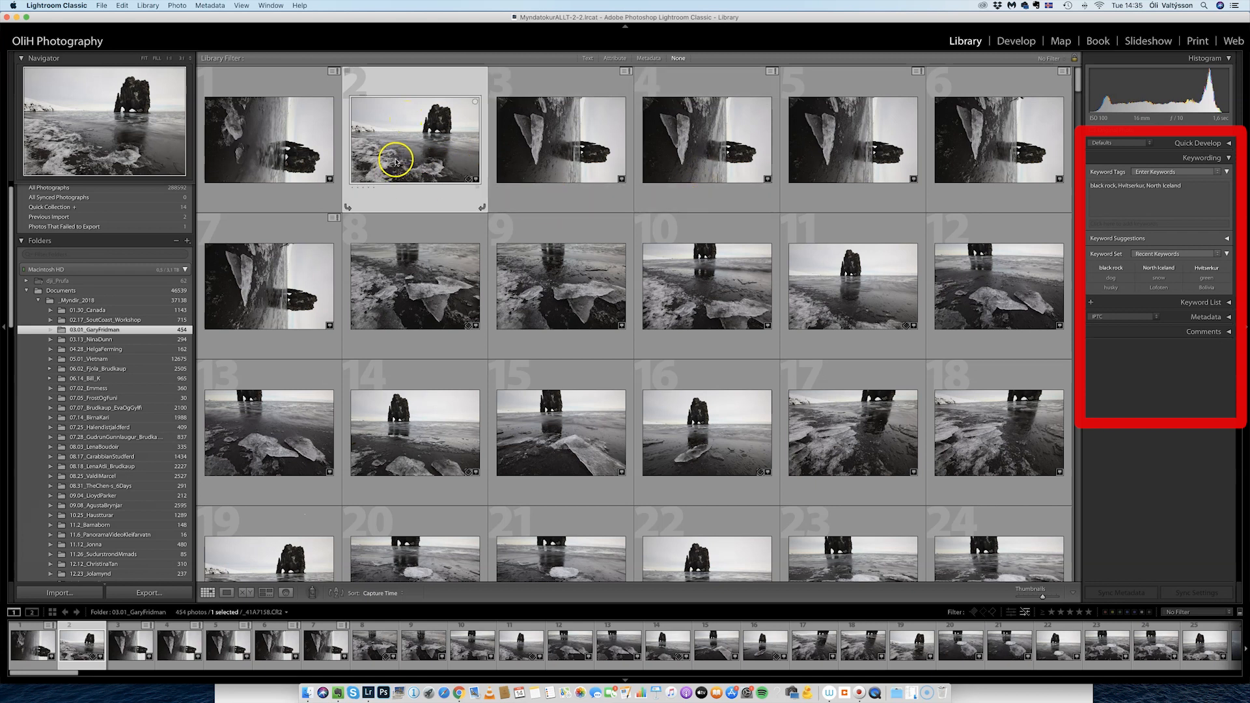
# Select photos 2 through 27 and view the asterisked partial keywords in Keyword Tags.
pyautogui.scroll(-10, 410, 161)
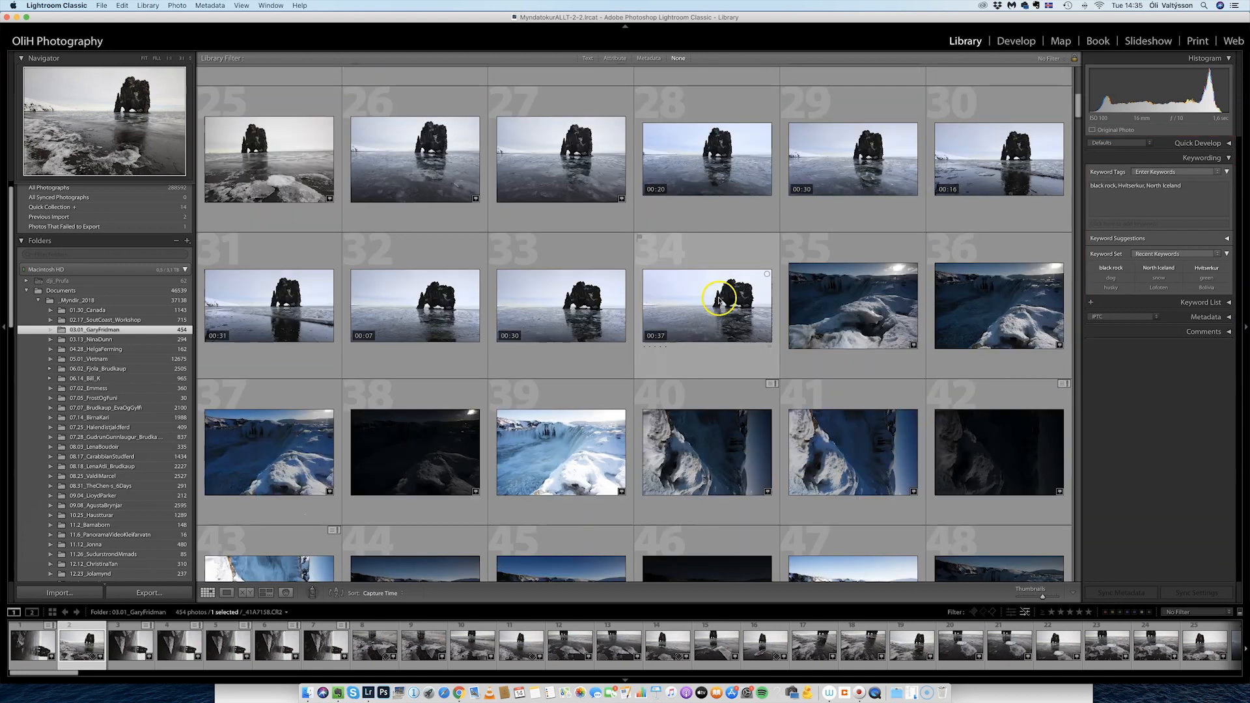
pyautogui.scroll(-2, 710, 313)
pyautogui.scroll(1, 710, 313)
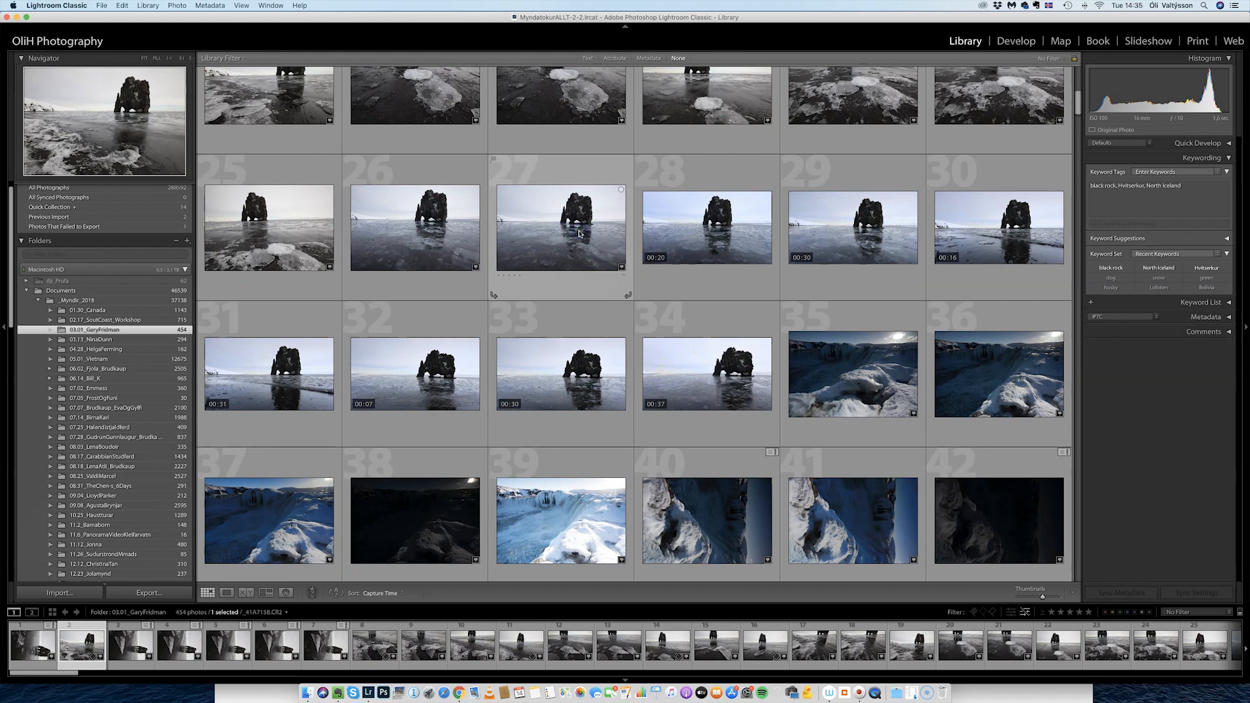
pyautogui.keyDown('shift'); pyautogui.click(589, 246); pyautogui.keyUp('shift')
pyautogui.scroll(5, 651, 366)
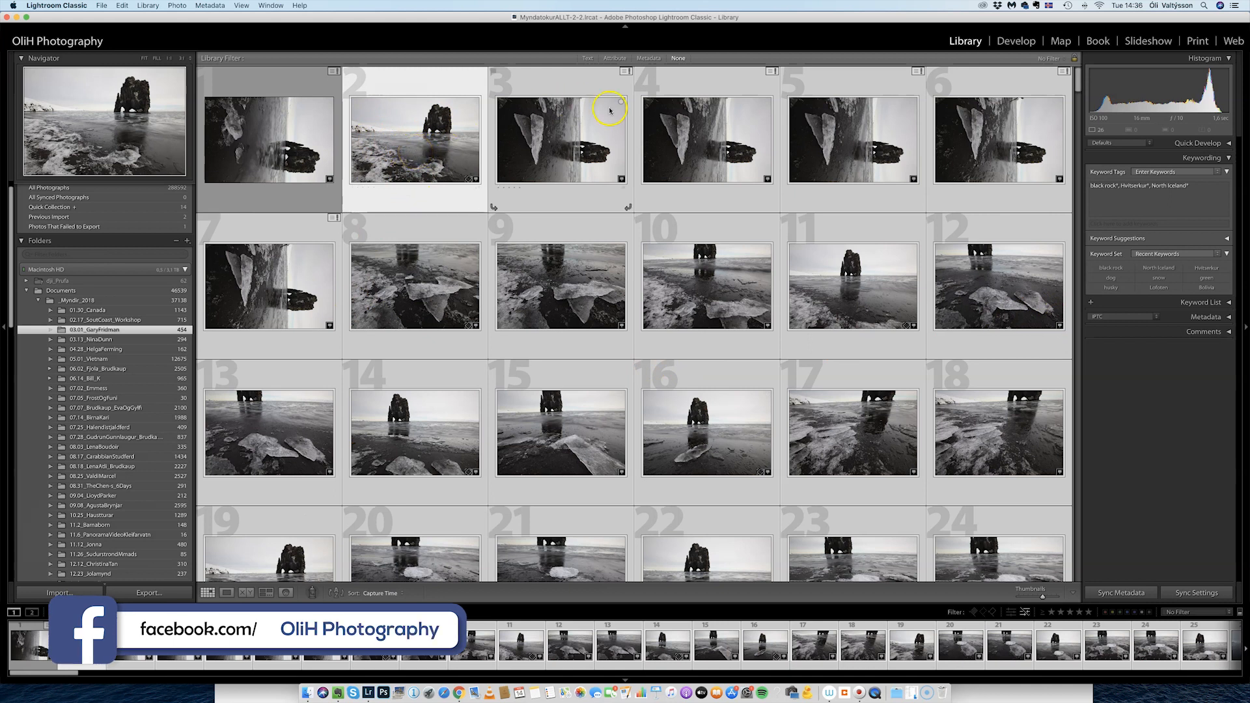
pyautogui.click(1139, 197)
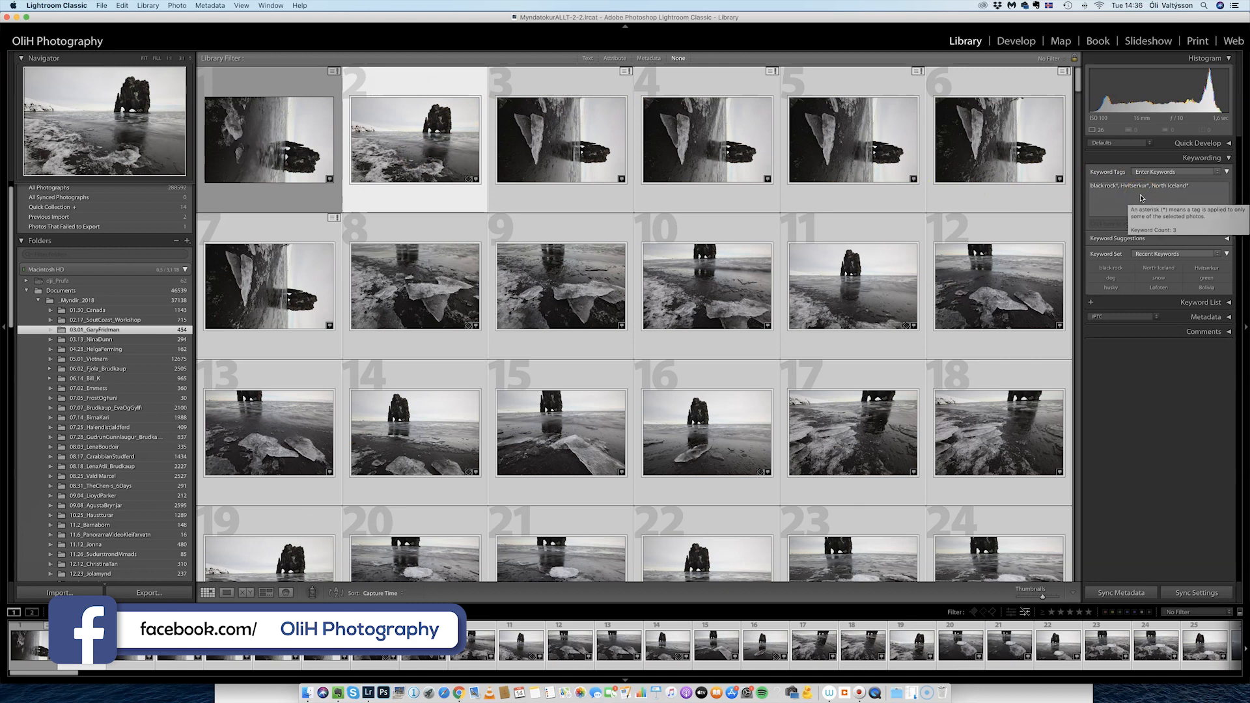
pyautogui.click(1148, 198)
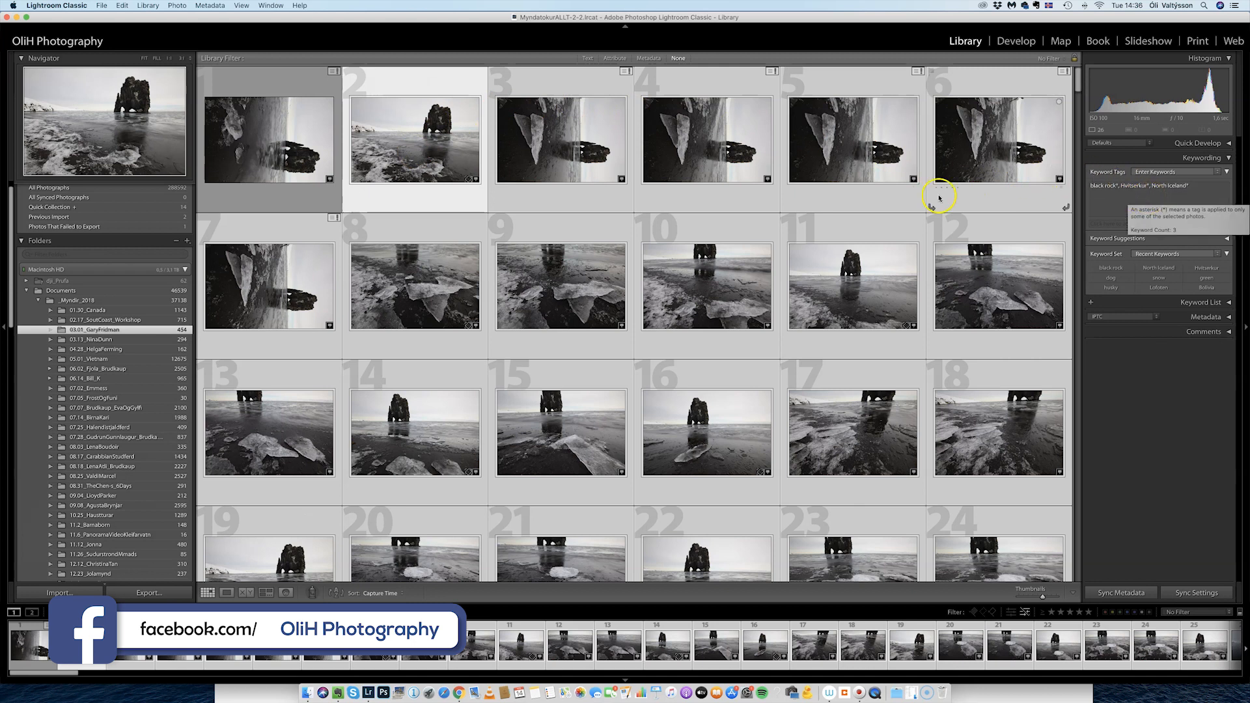
# Synchronize the keywords black rock, Hvítserkur and North Iceland to all 26 photos via Sync Metadata.
pyautogui.click(1121, 593)
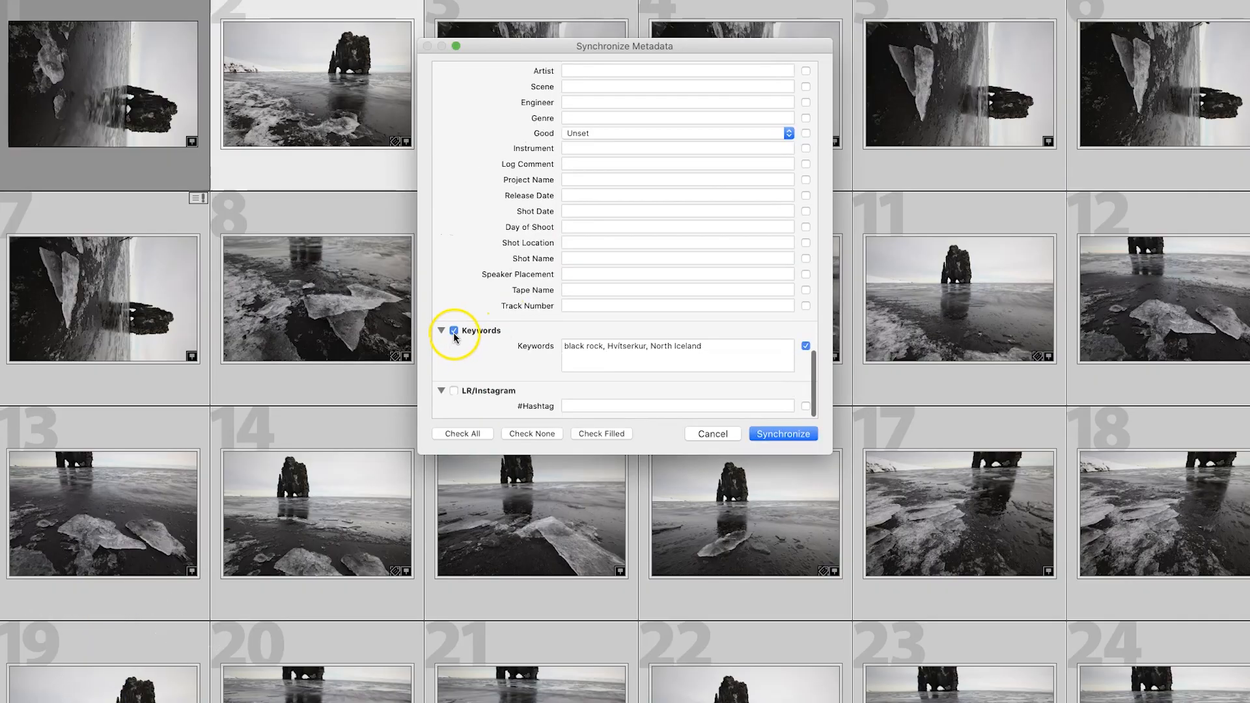
pyautogui.scroll(15, 456, 335)
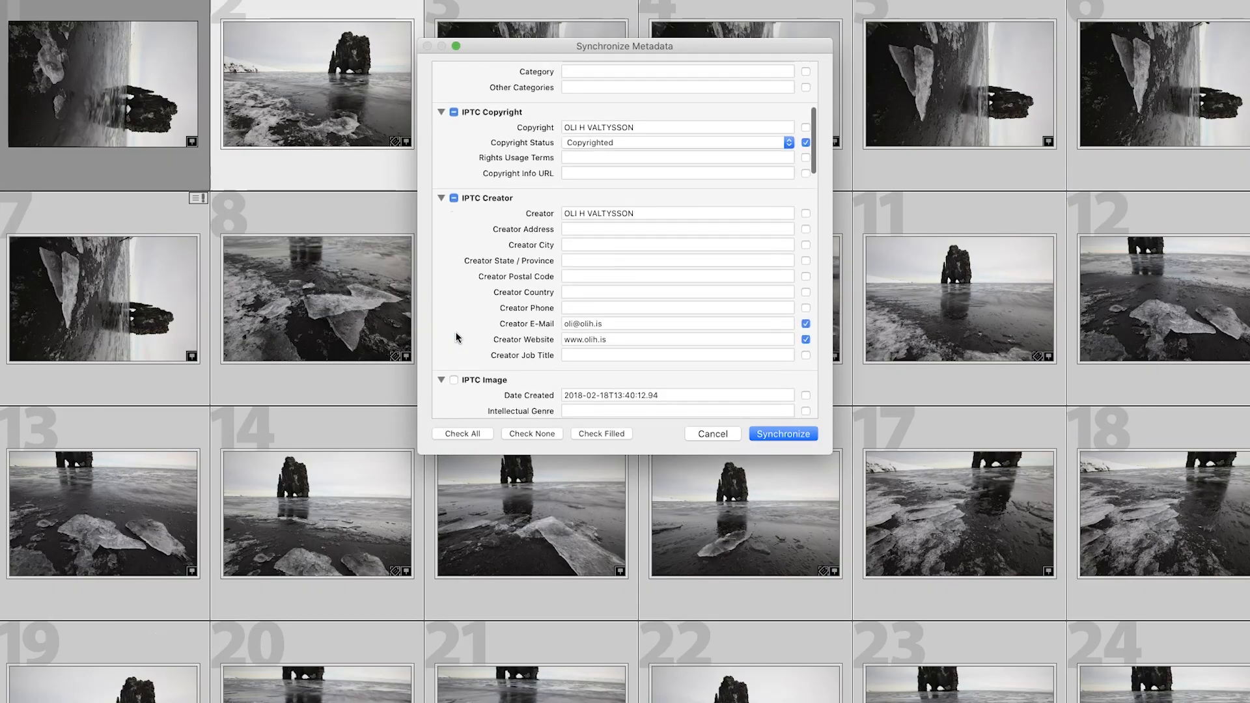
pyautogui.scroll(2, 456, 335)
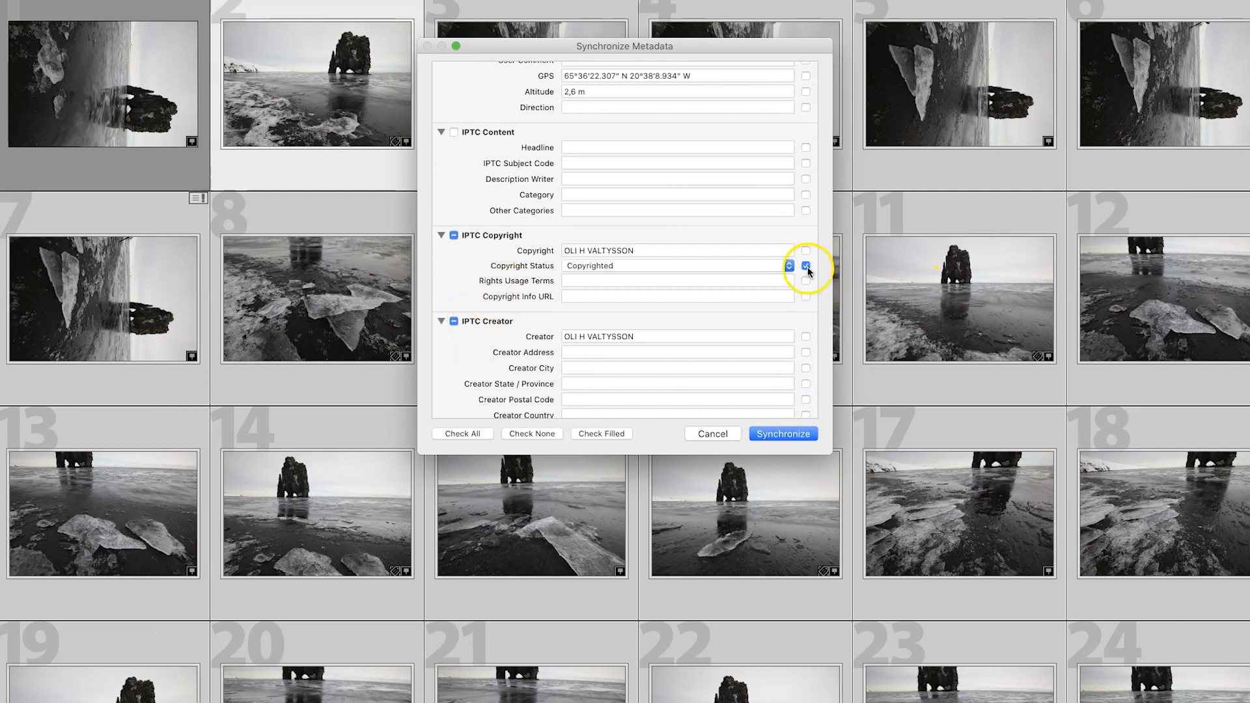
pyautogui.scroll(-2, 807, 270)
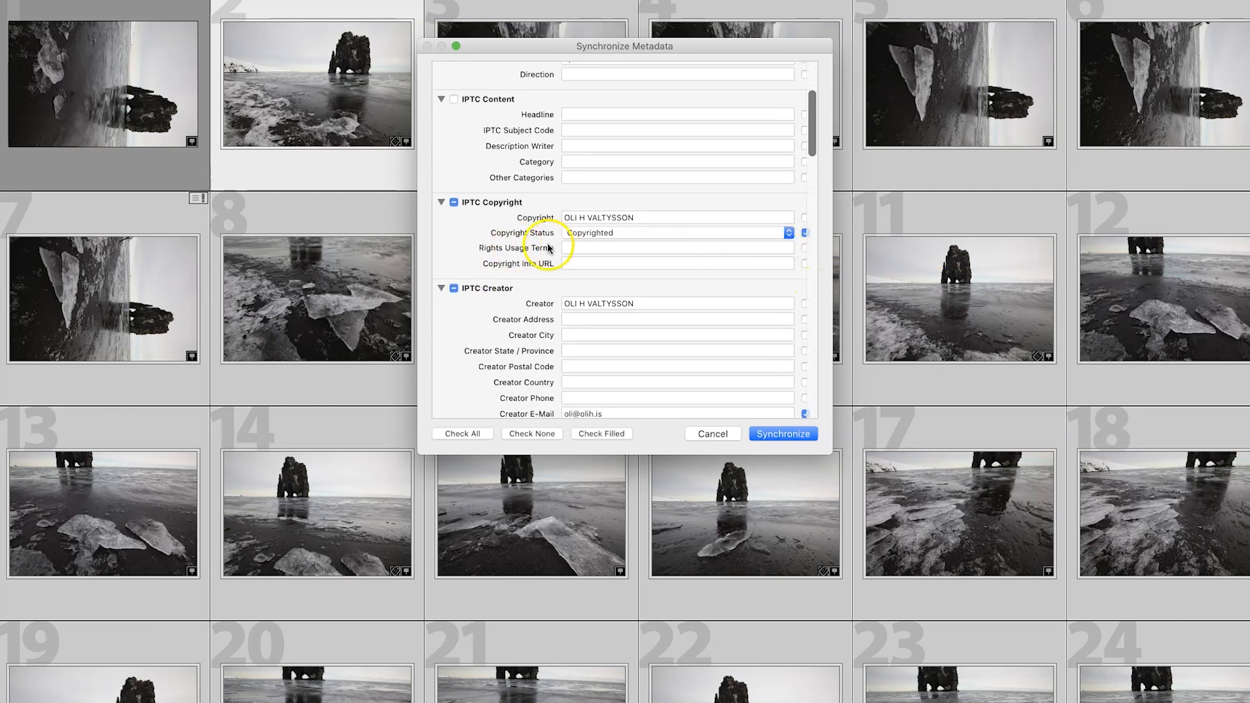
pyautogui.scroll(-2, 525, 238)
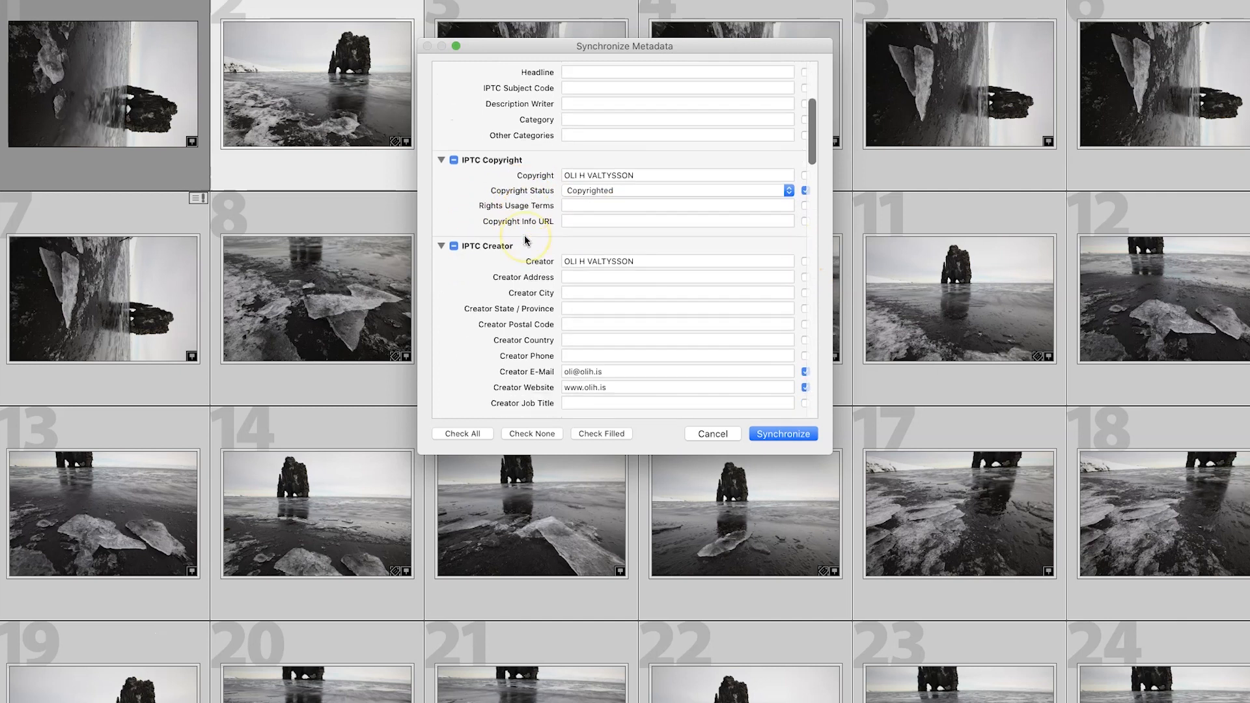
pyautogui.scroll(-5, 524, 238)
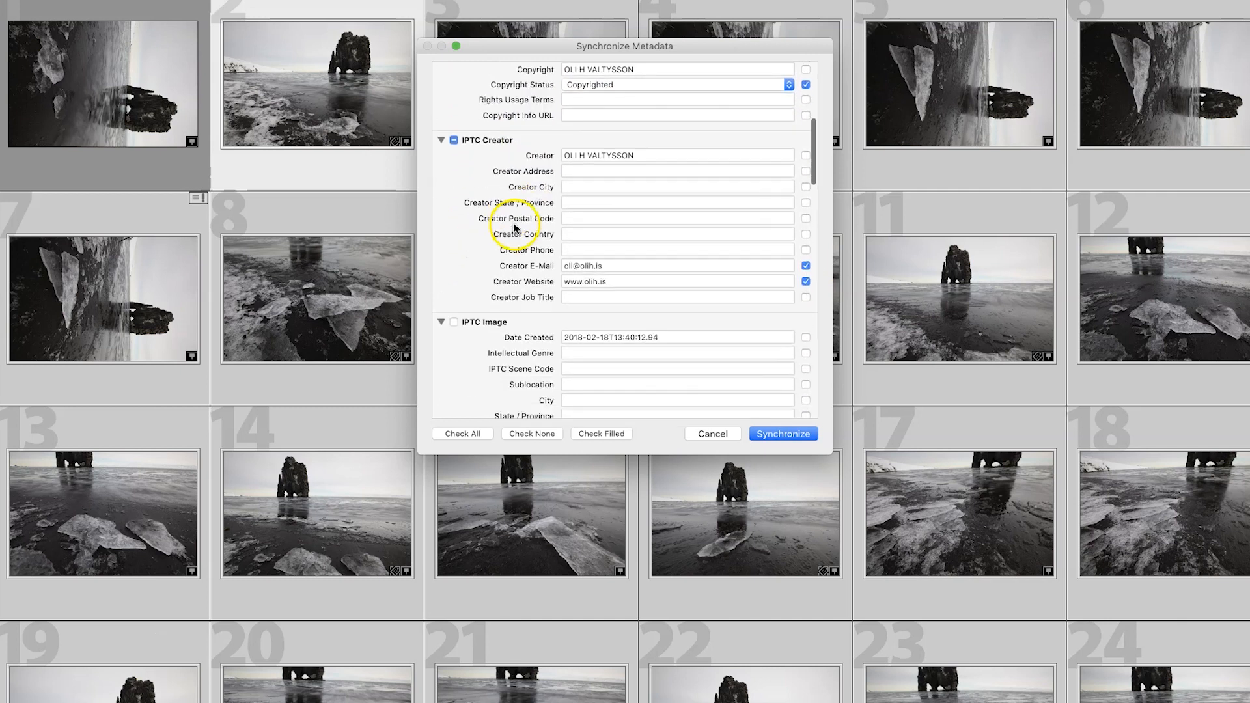
pyautogui.scroll(-20, 514, 226)
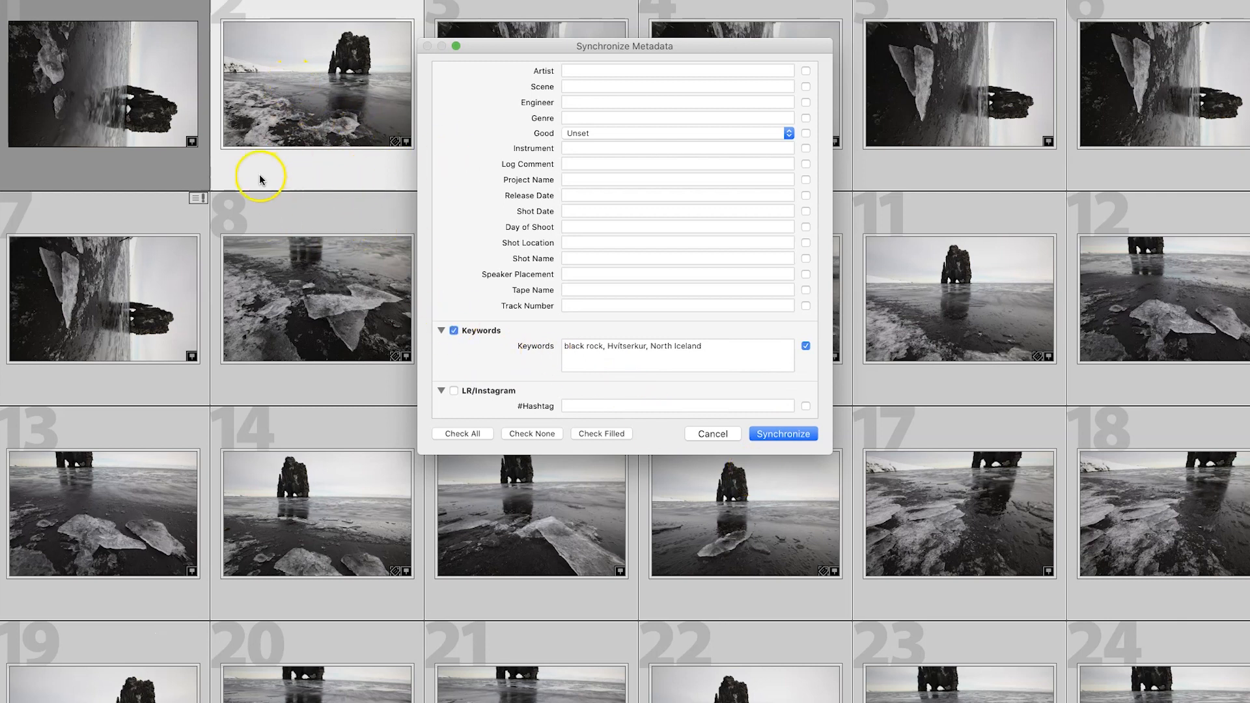
pyautogui.click(778, 434)
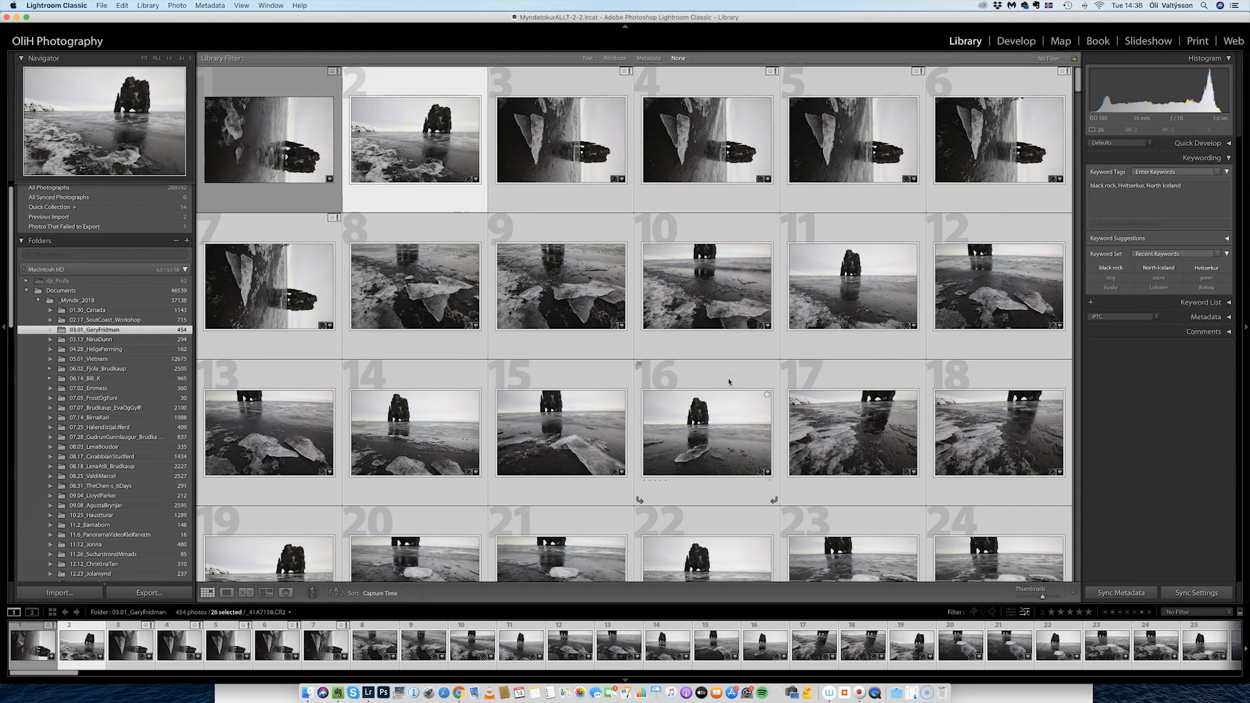
# Confirm photo 28 has no keywords and photo 21 shows black rock, Hvítserkur and North Iceland.
pyautogui.scroll(-10, 748, 397)
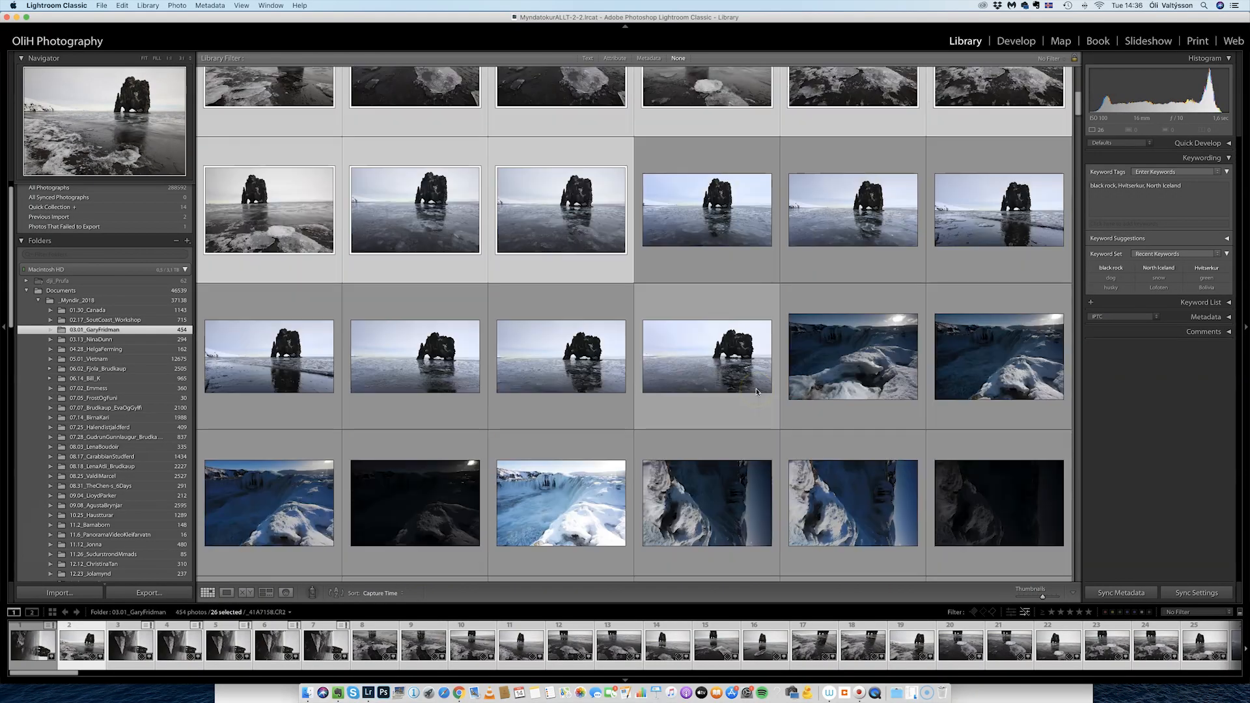
pyautogui.click(692, 225)
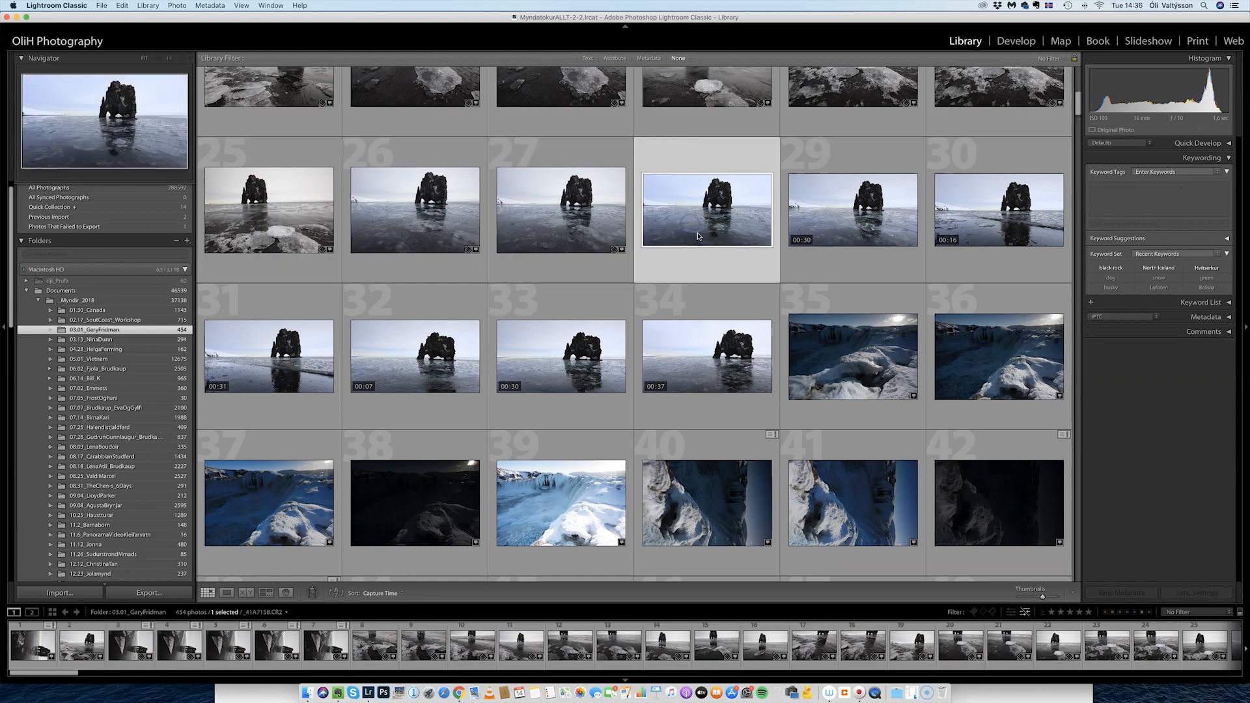
pyautogui.scroll(2, 696, 236)
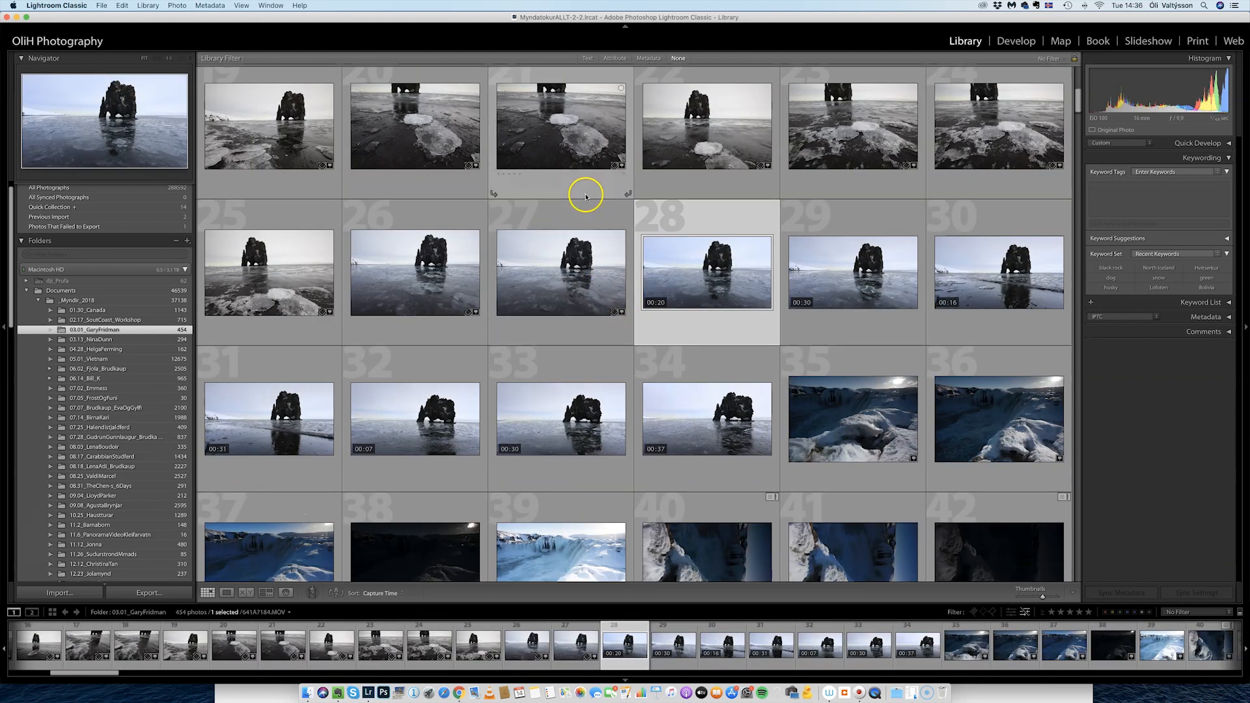
pyautogui.click(615, 169)
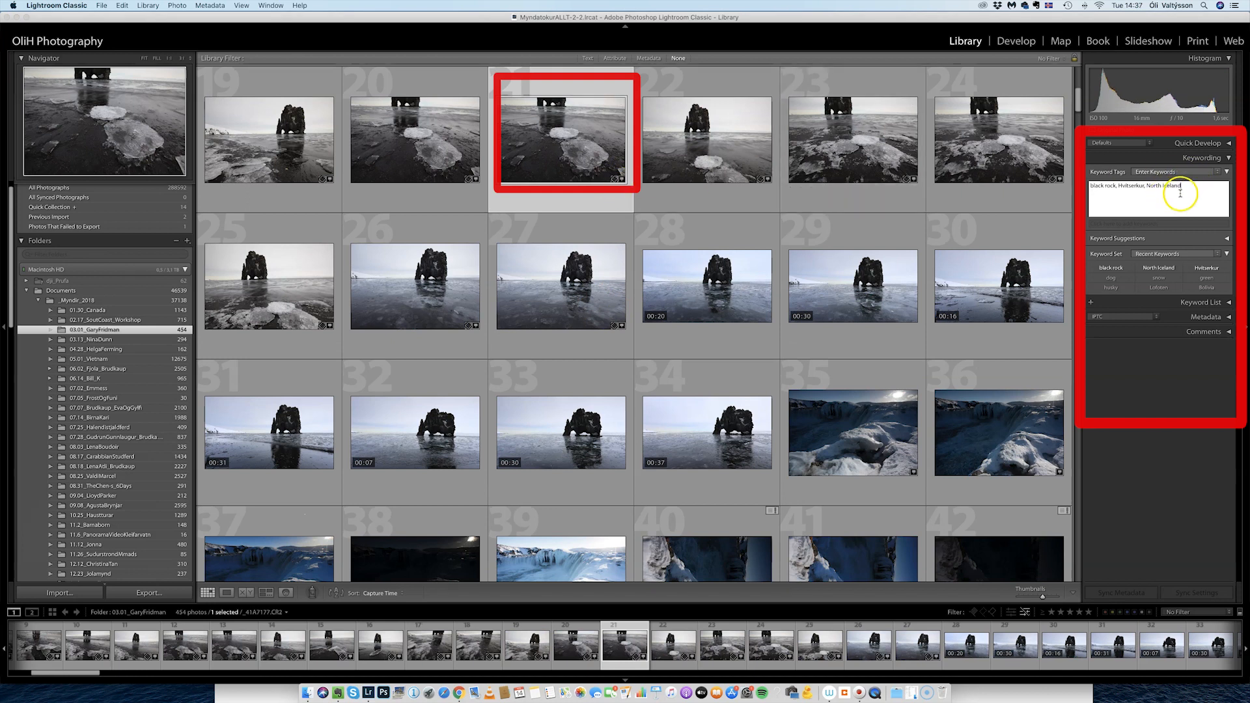
pyautogui.click(1143, 227)
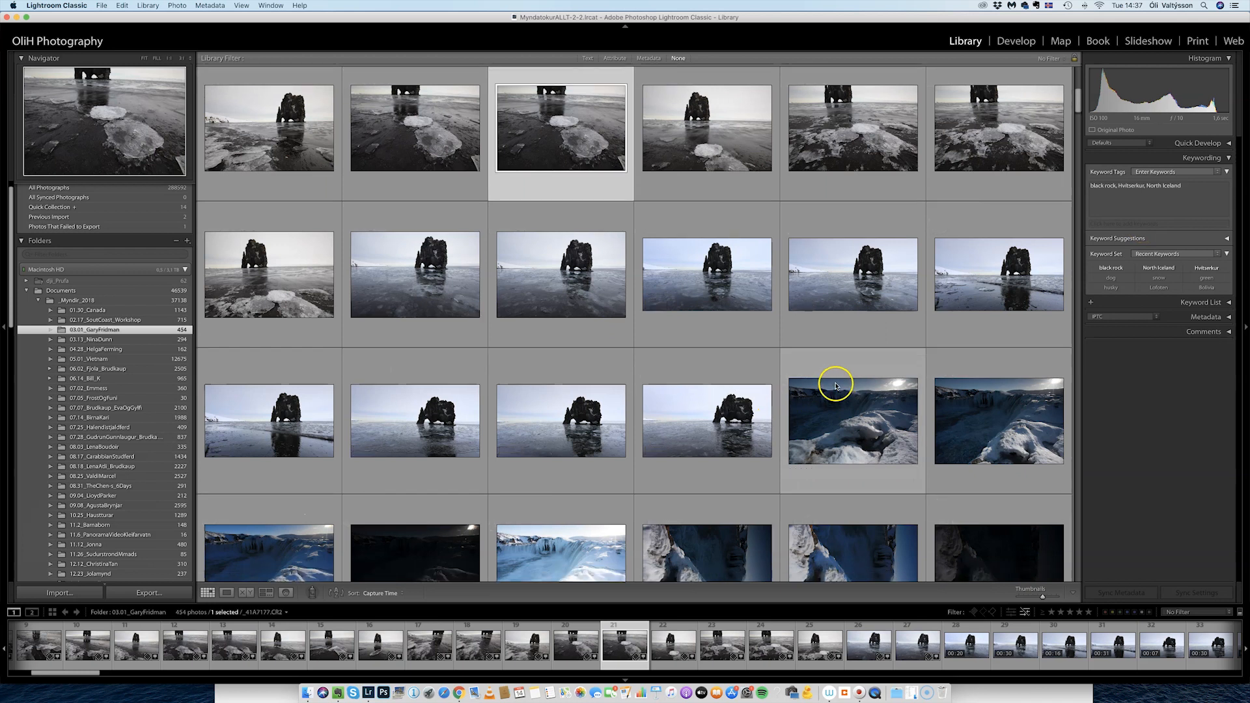
pyautogui.scroll(-2, 831, 382)
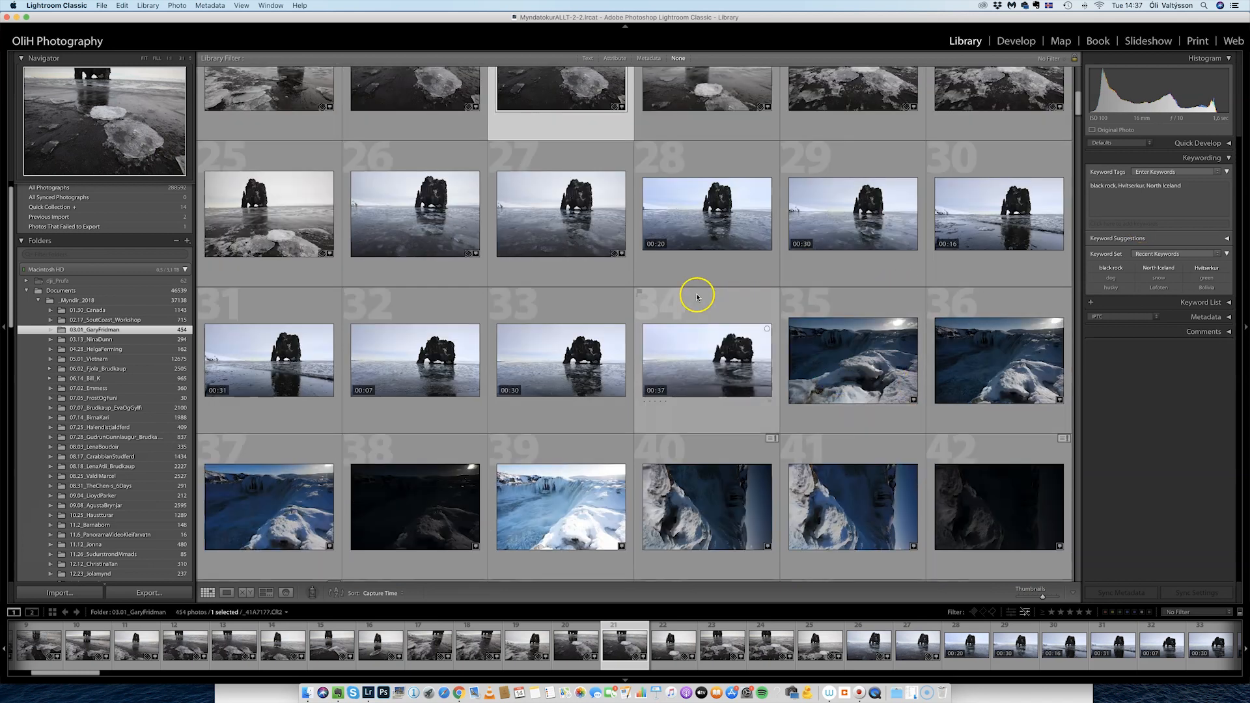
# Edit the keyword set to hold Hvitserkur, black rock and ocean.
pyautogui.click(1215, 254)
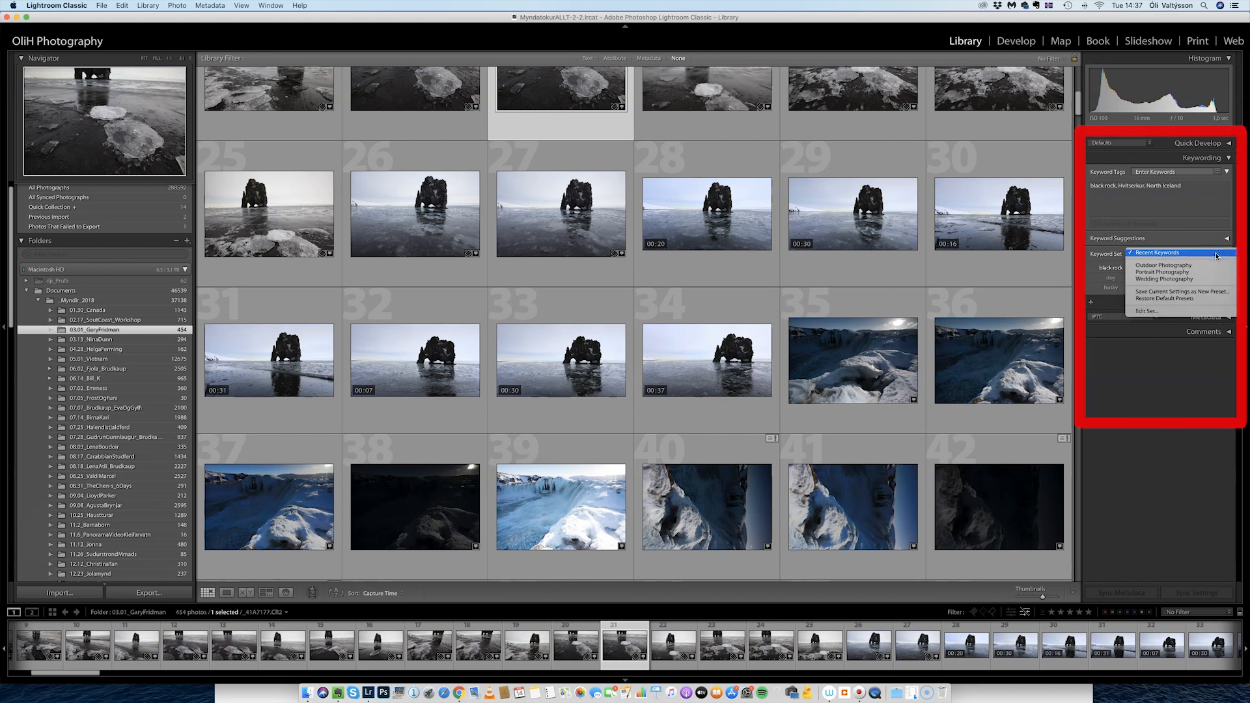
pyautogui.click(1146, 312)
pyautogui.click(705, 209)
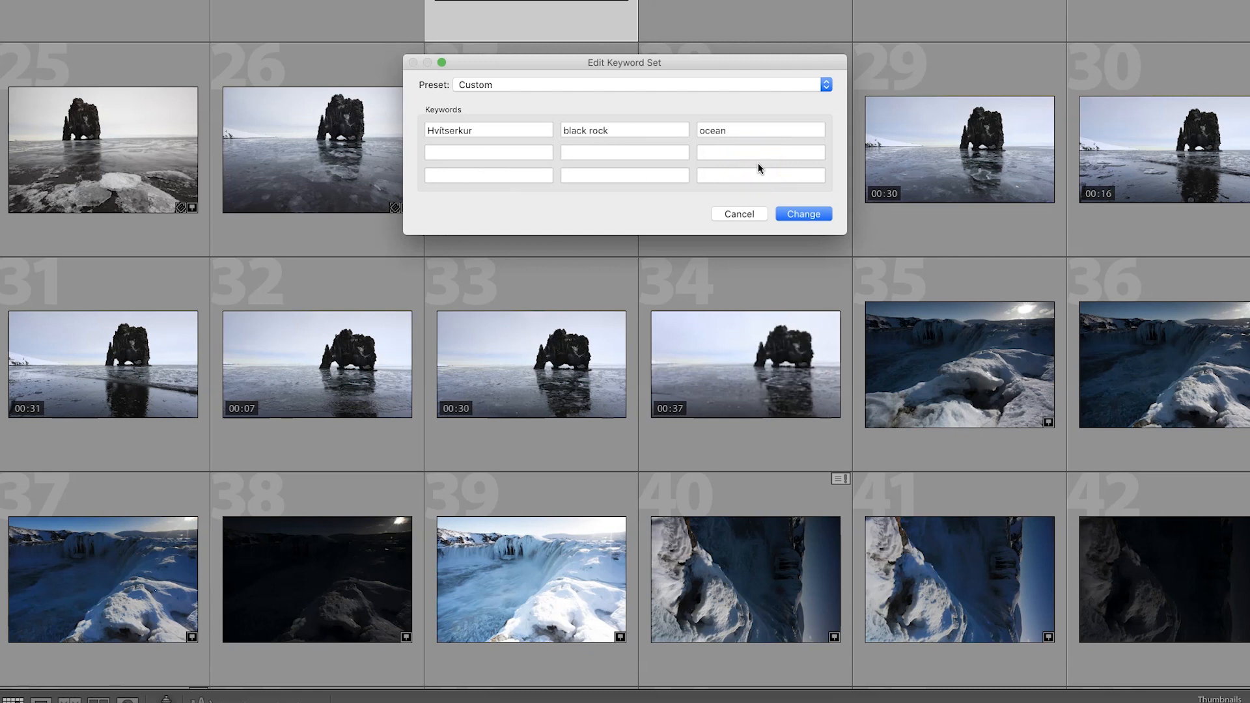
# Save the current keyword set as a new preset named Hvitserkur.
pyautogui.click(613, 85)
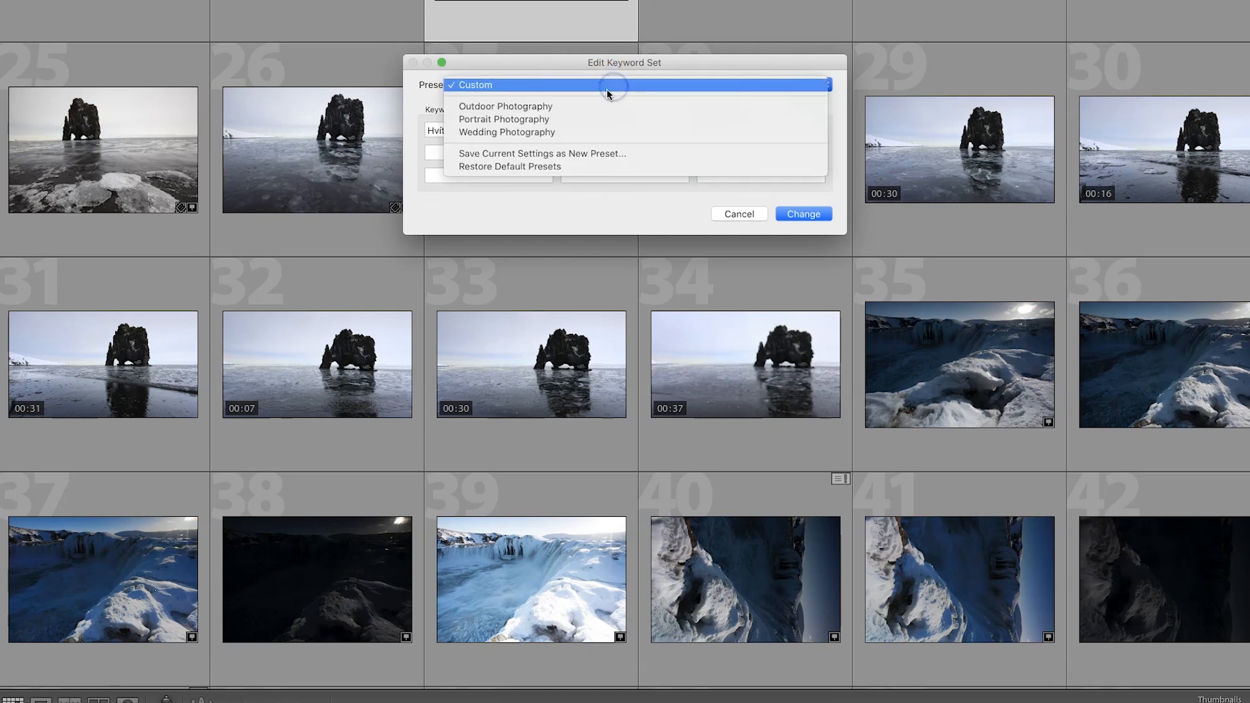
pyautogui.click(617, 153)
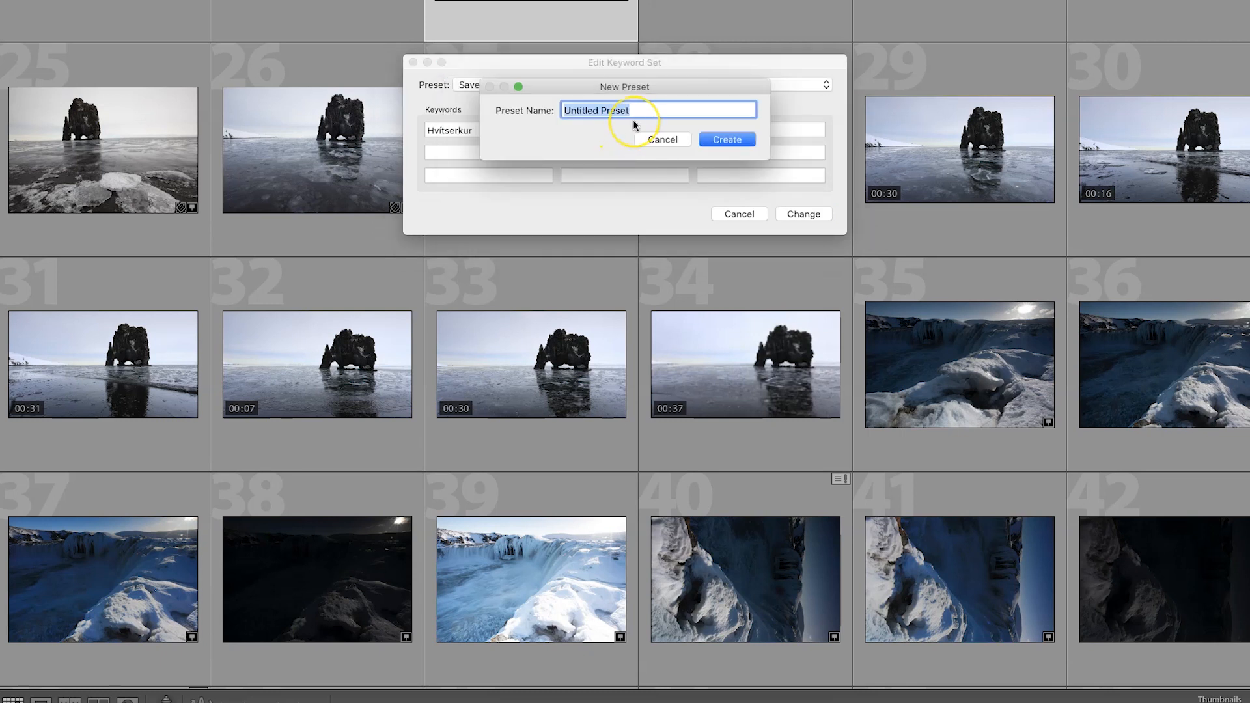
pyautogui.write('Hvítserkur')
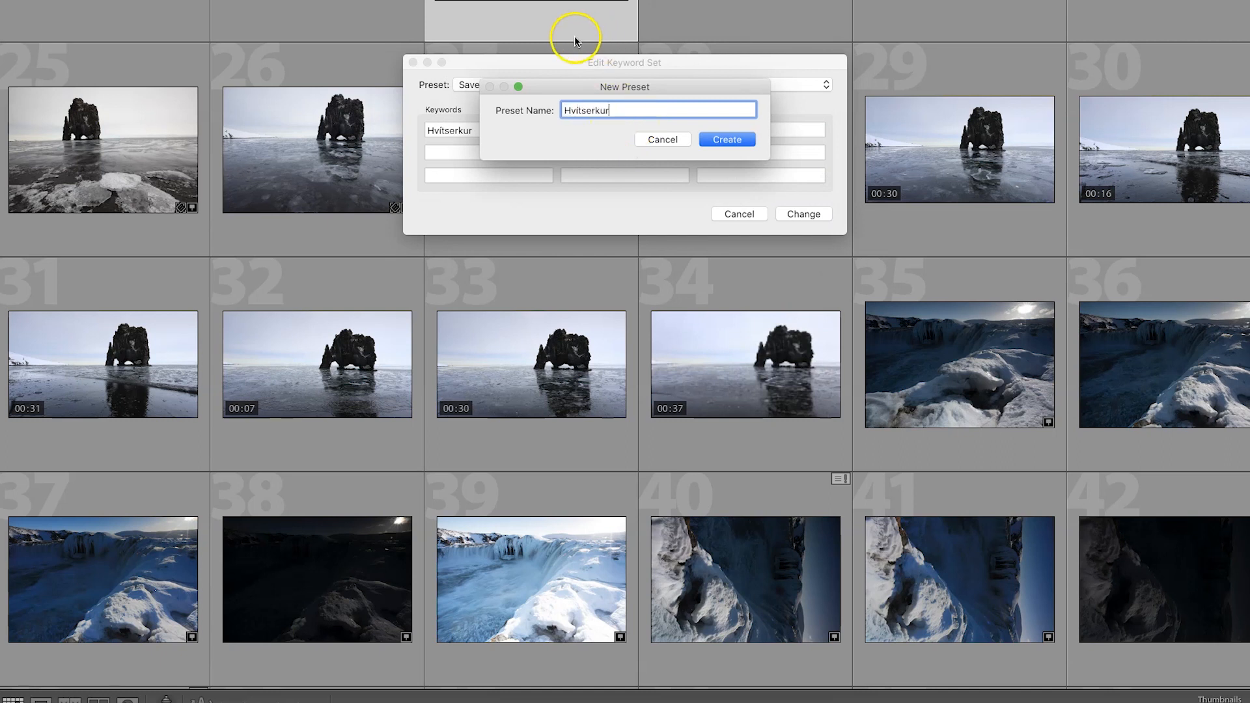
pyautogui.click(729, 139)
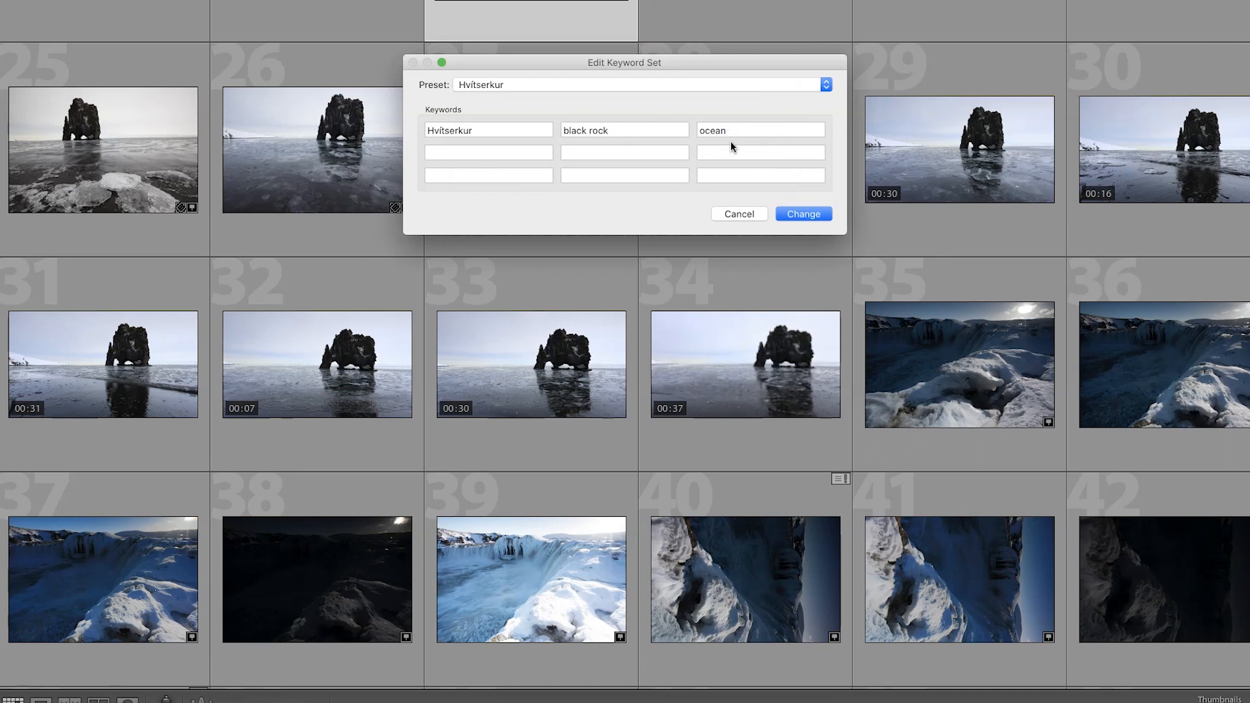
# Apply the keyword set changes, select photo 34 and switch to the Hvitserkur keyword set.
pyautogui.click(802, 215)
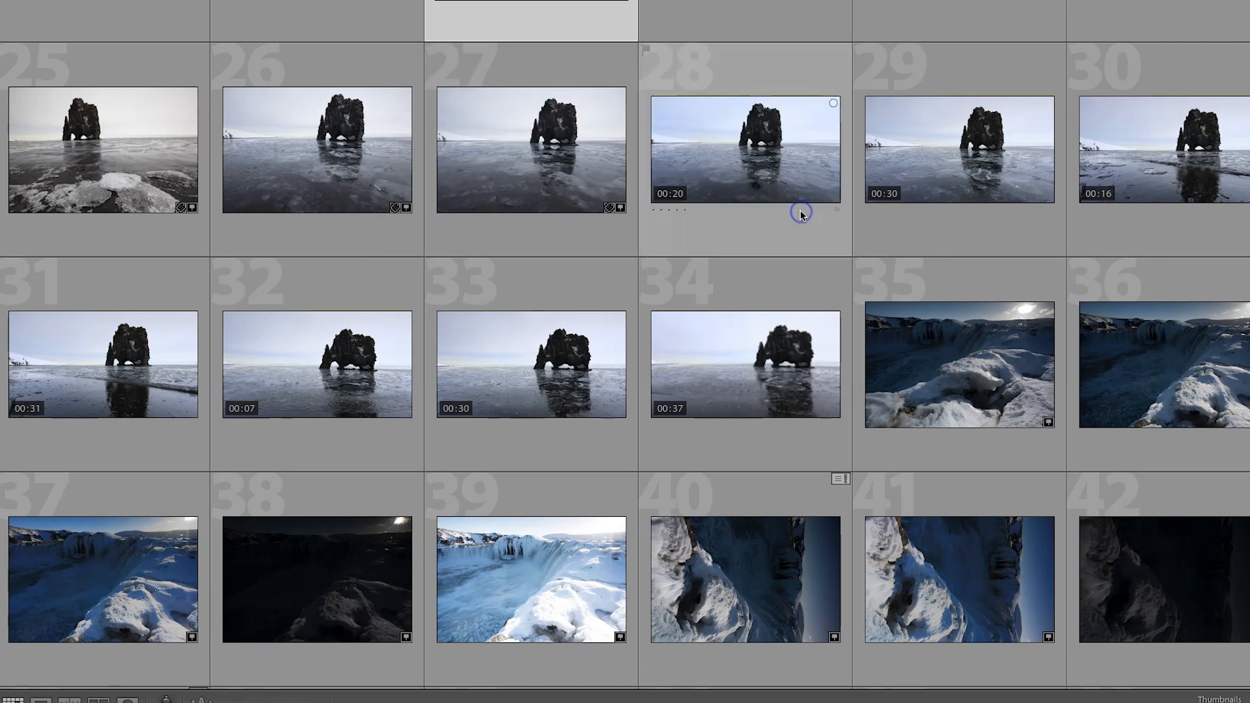
pyautogui.click(776, 399)
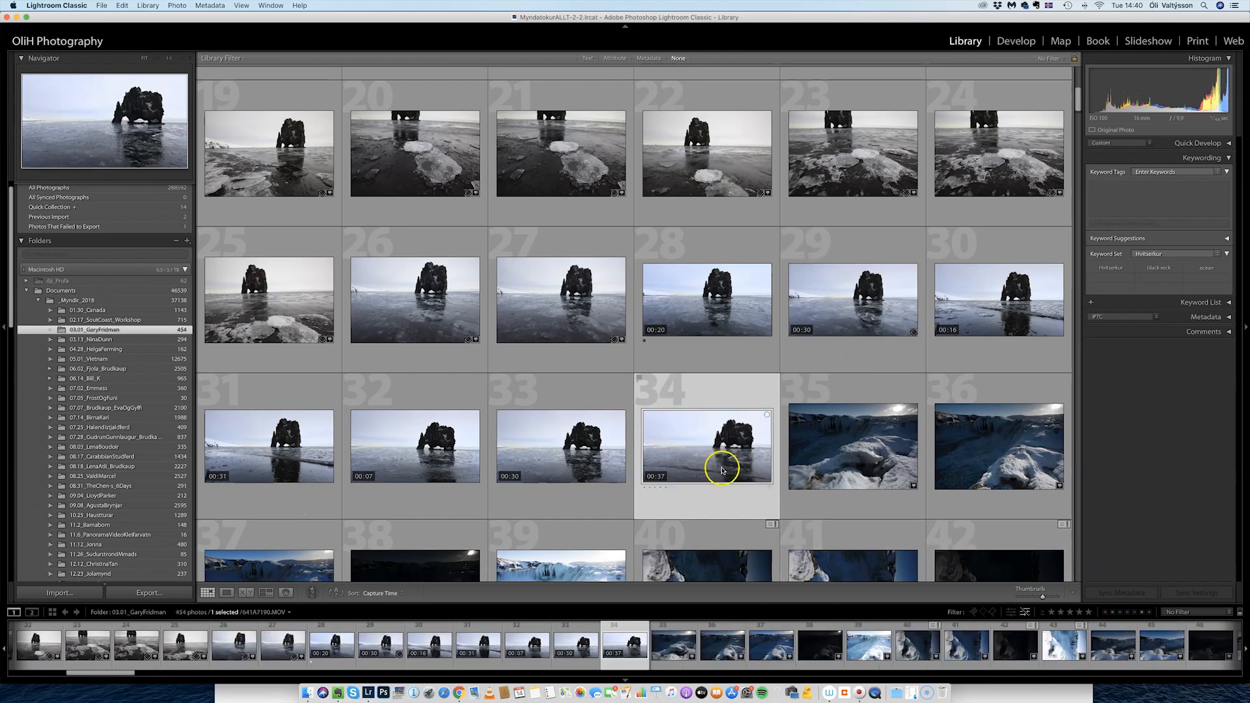
pyautogui.click(1220, 258)
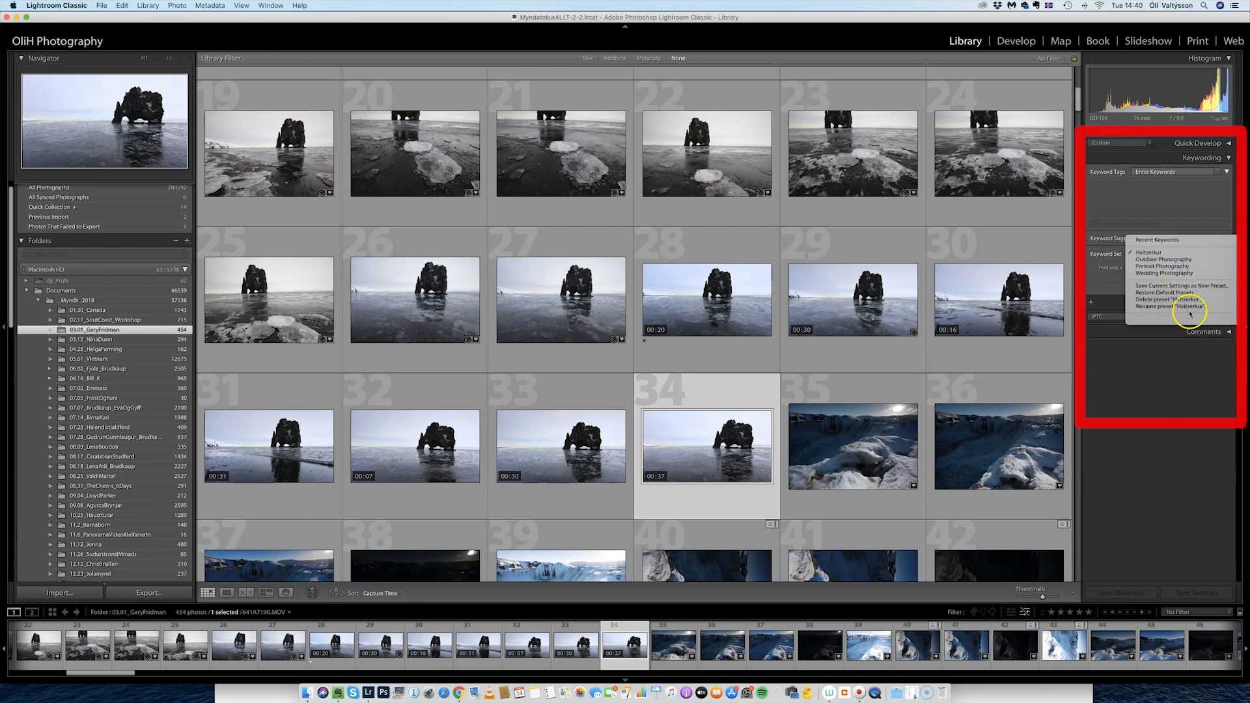
pyautogui.click(1157, 252)
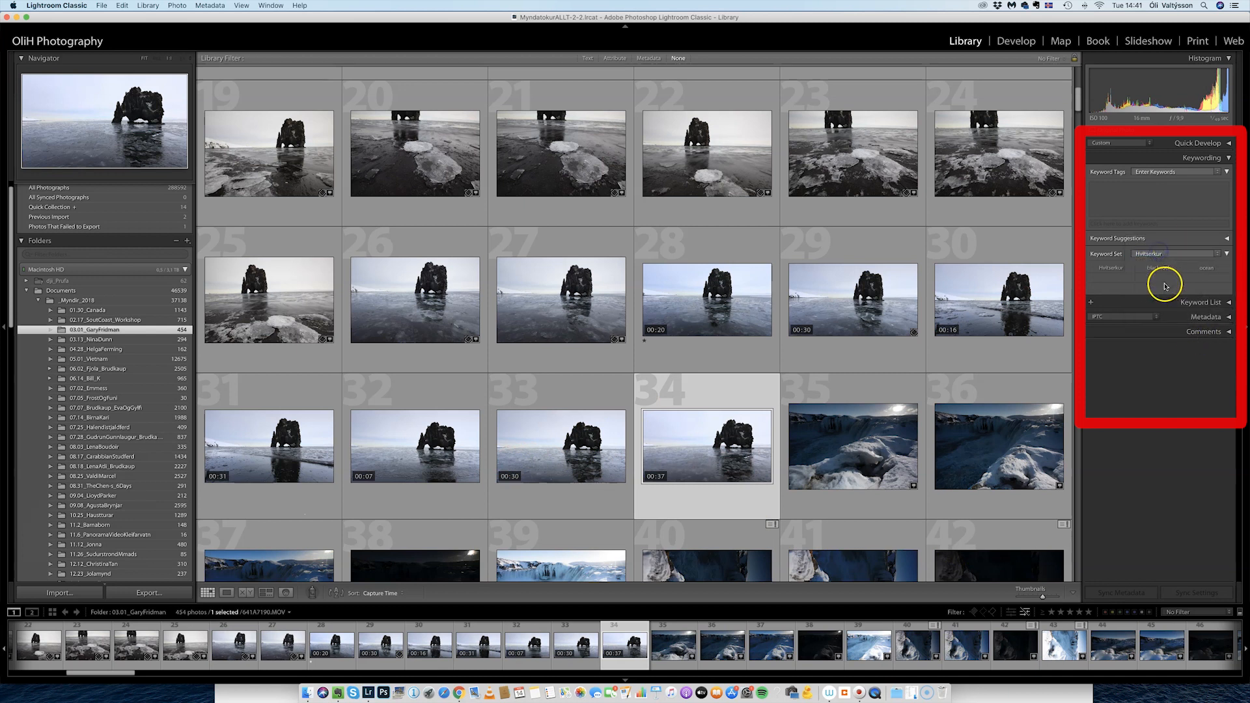
# Tag photo 34 with Hvitserkur, black rock and ocean from the keyword set.
pyautogui.click(1113, 268)
pyautogui.click(1165, 270)
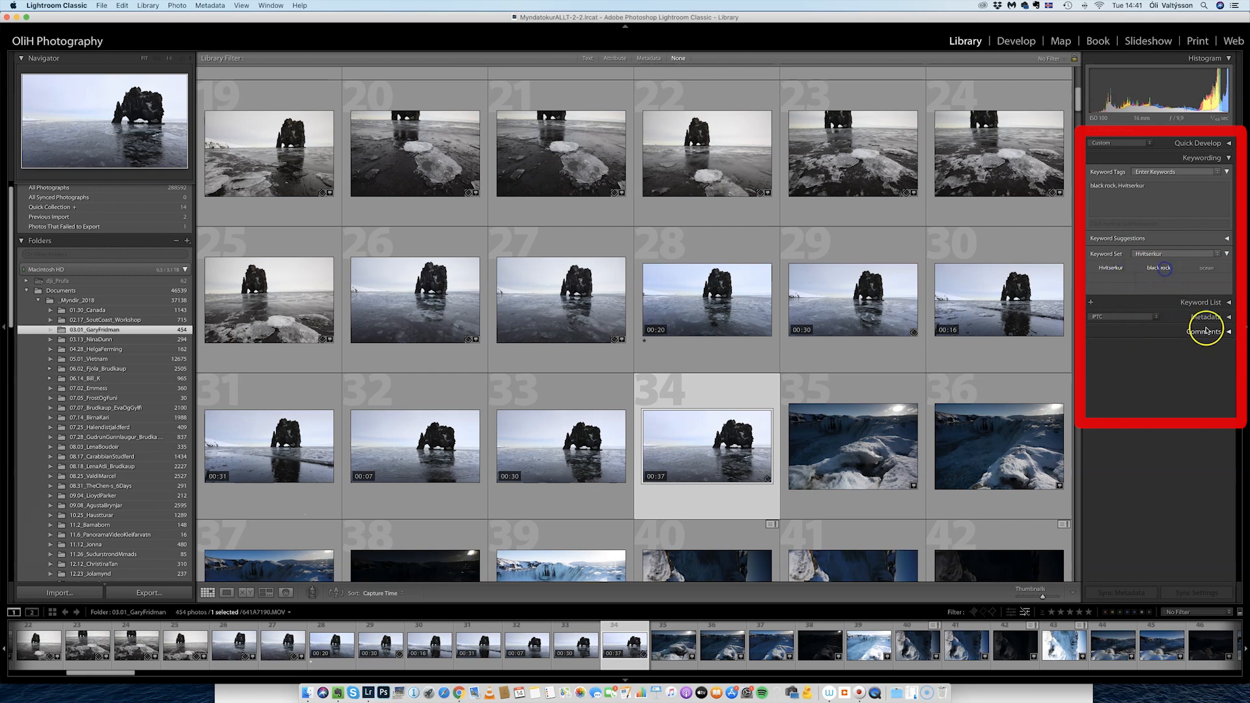
pyautogui.click(1206, 269)
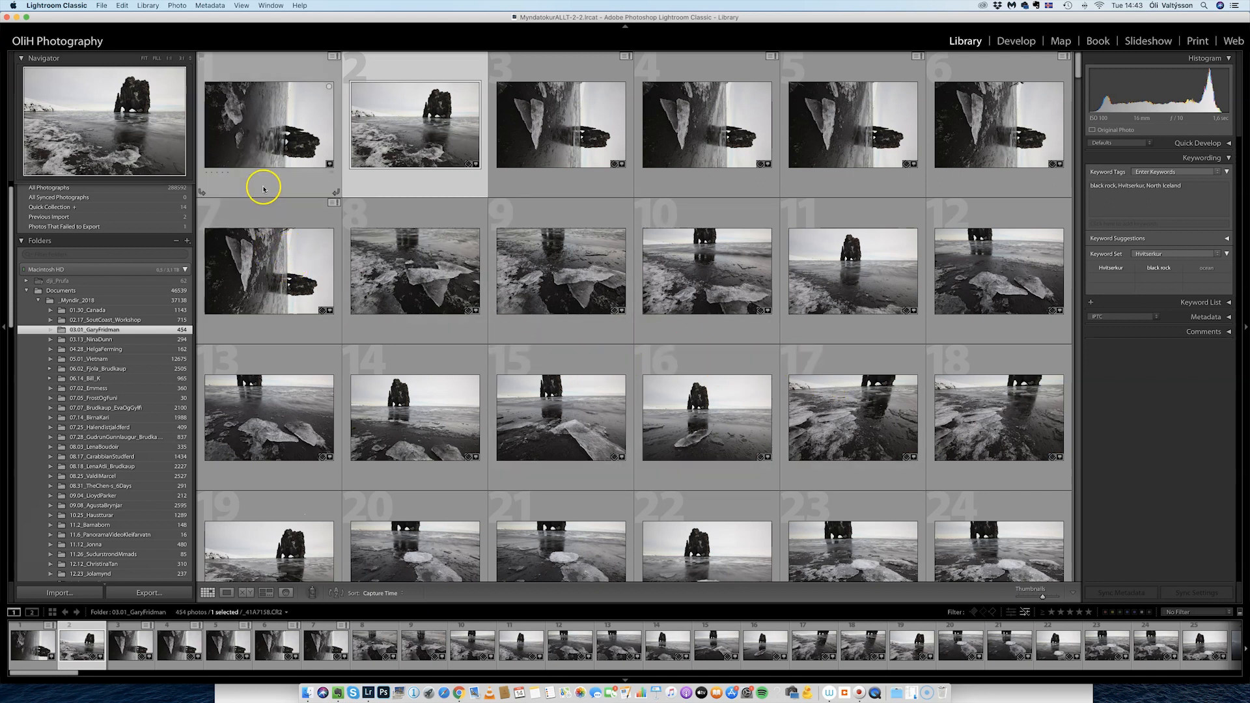
# Show the Library Filter bar, text-search Hvitserkur, and browse the 28 matching photos.
pyautogui.click(241, 6)
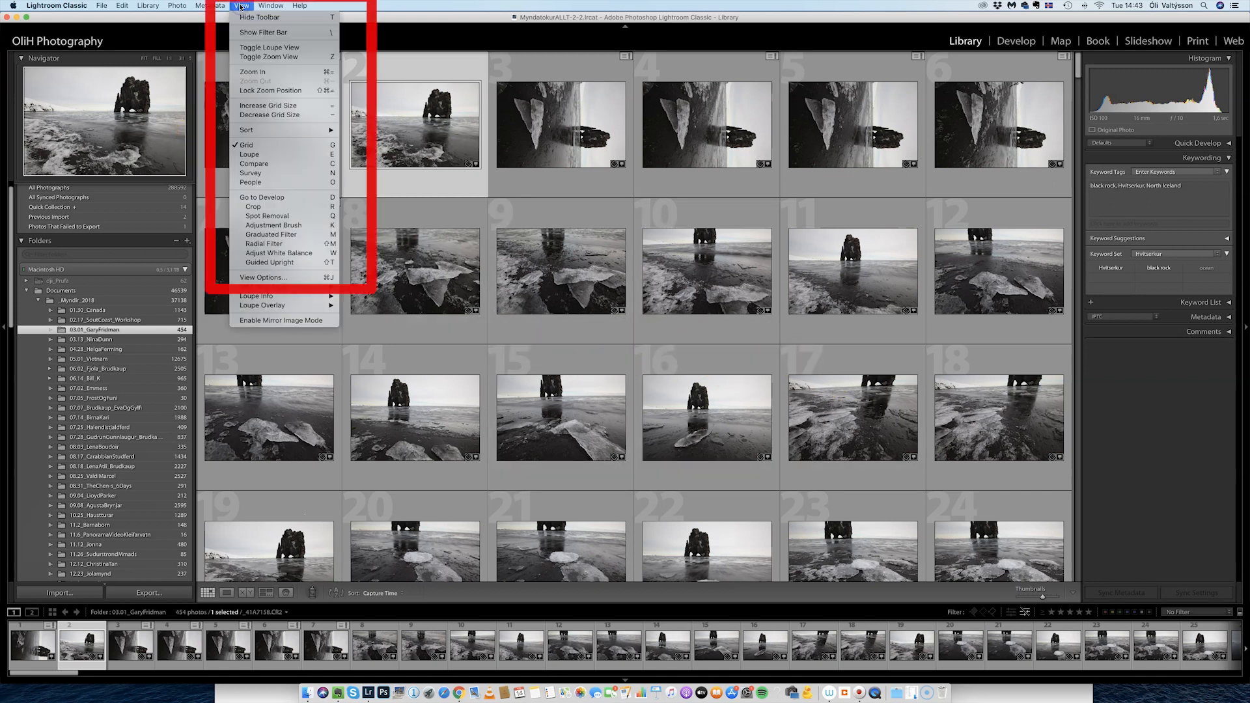
pyautogui.click(261, 32)
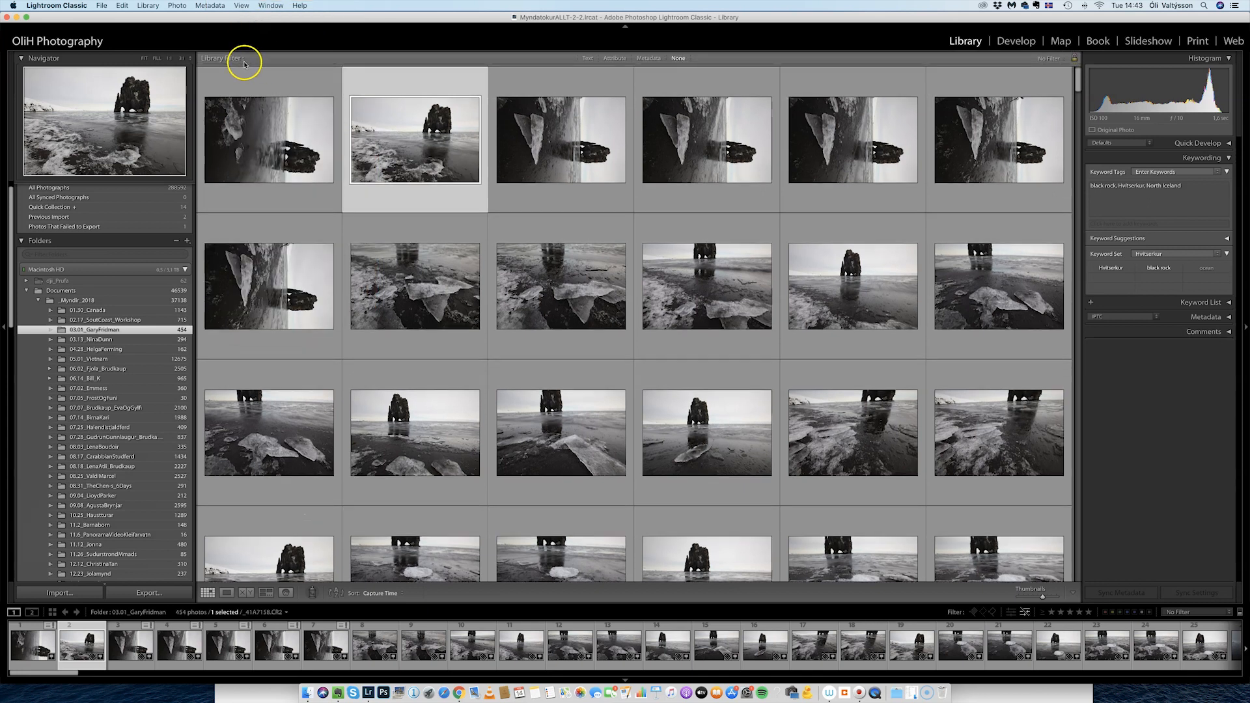
pyautogui.click(587, 61)
pyautogui.click(960, 93)
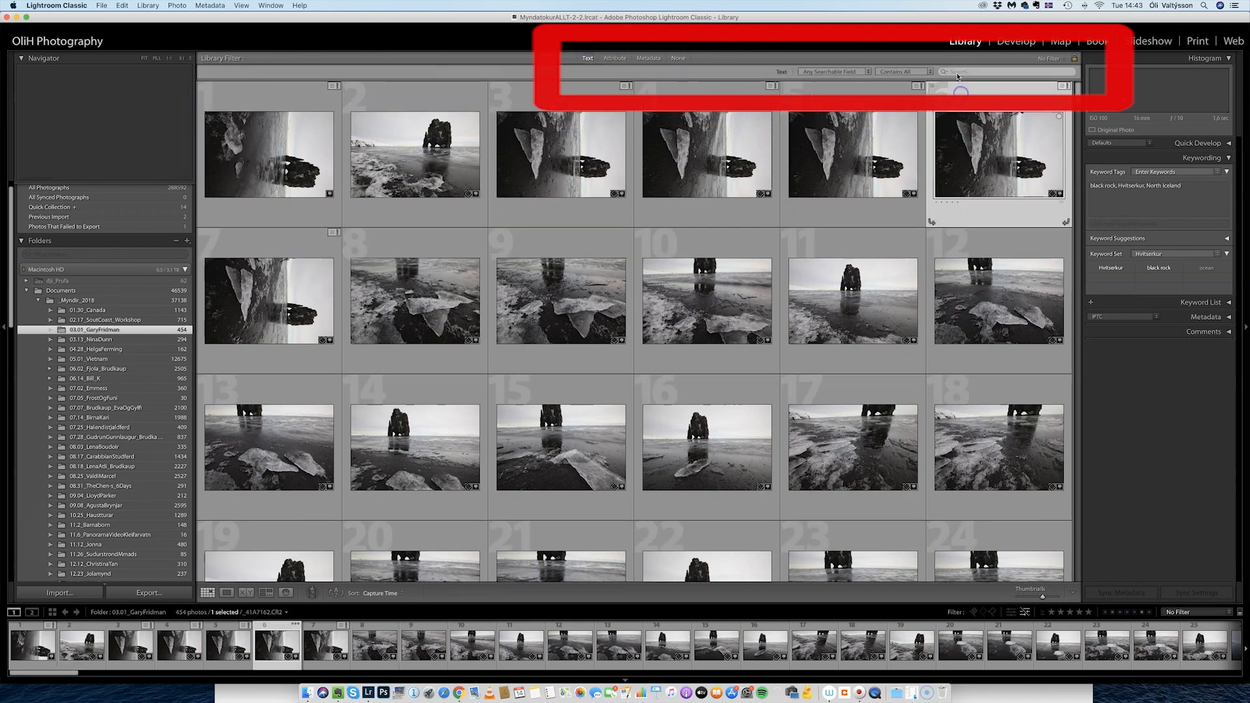
pyautogui.click(987, 77)
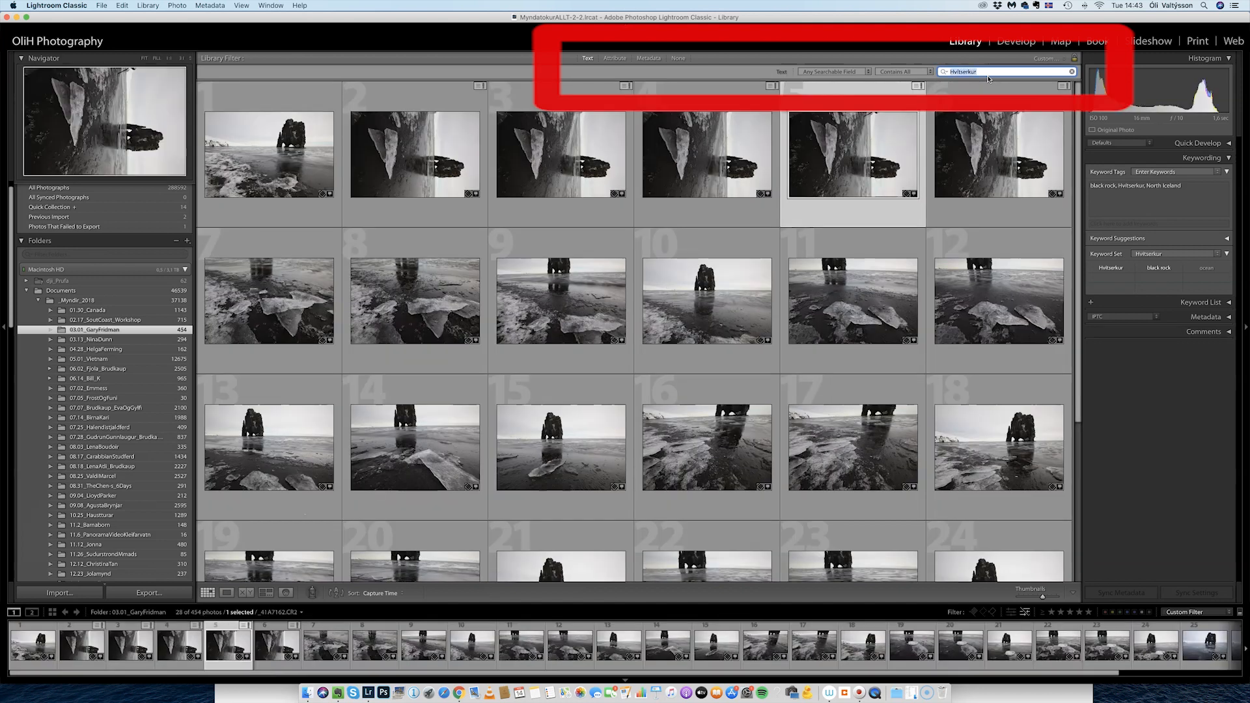
pyautogui.scroll(-5, 708, 256)
pyautogui.scroll(5, 712, 260)
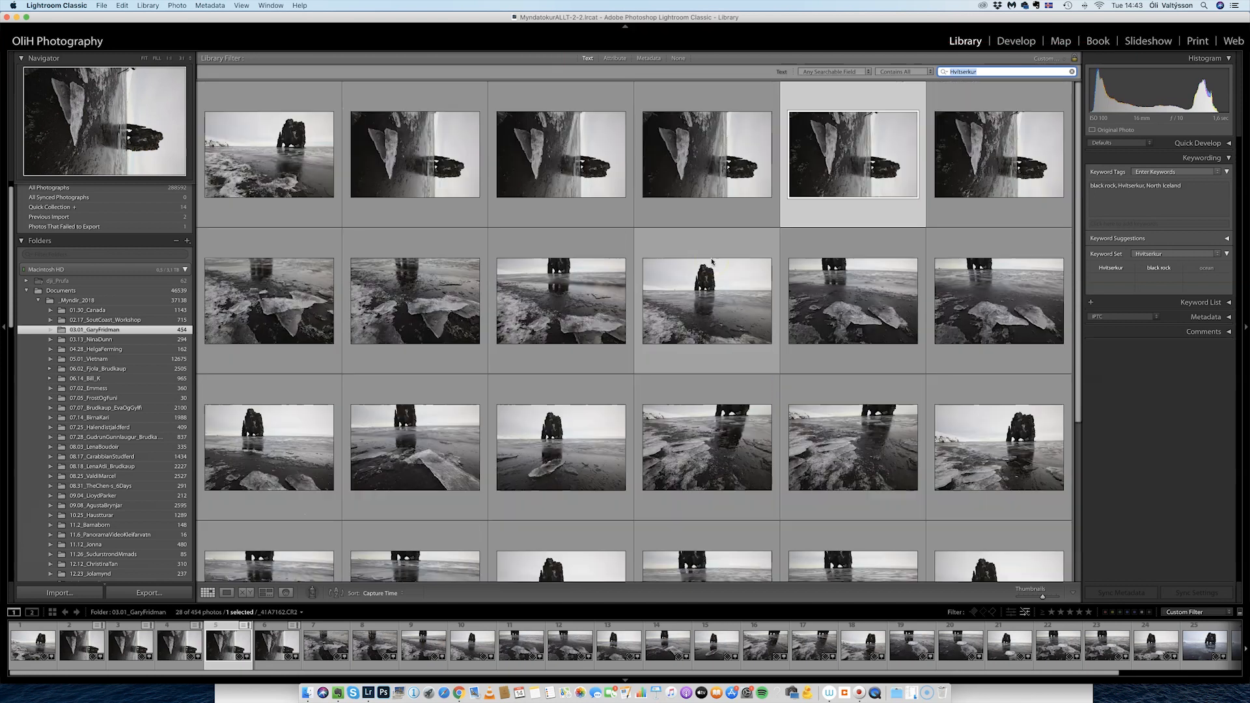
pyautogui.scroll(-5, 698, 251)
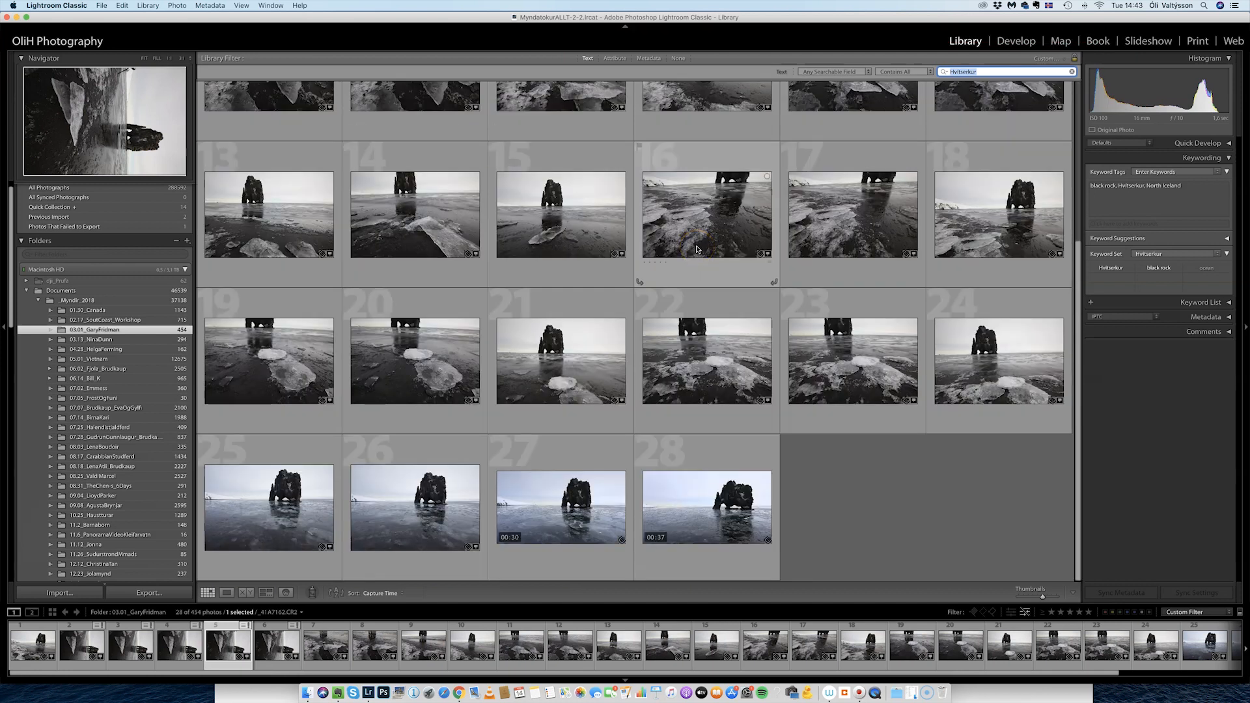
pyautogui.scroll(5, 696, 250)
pyautogui.scroll(-5, 811, 265)
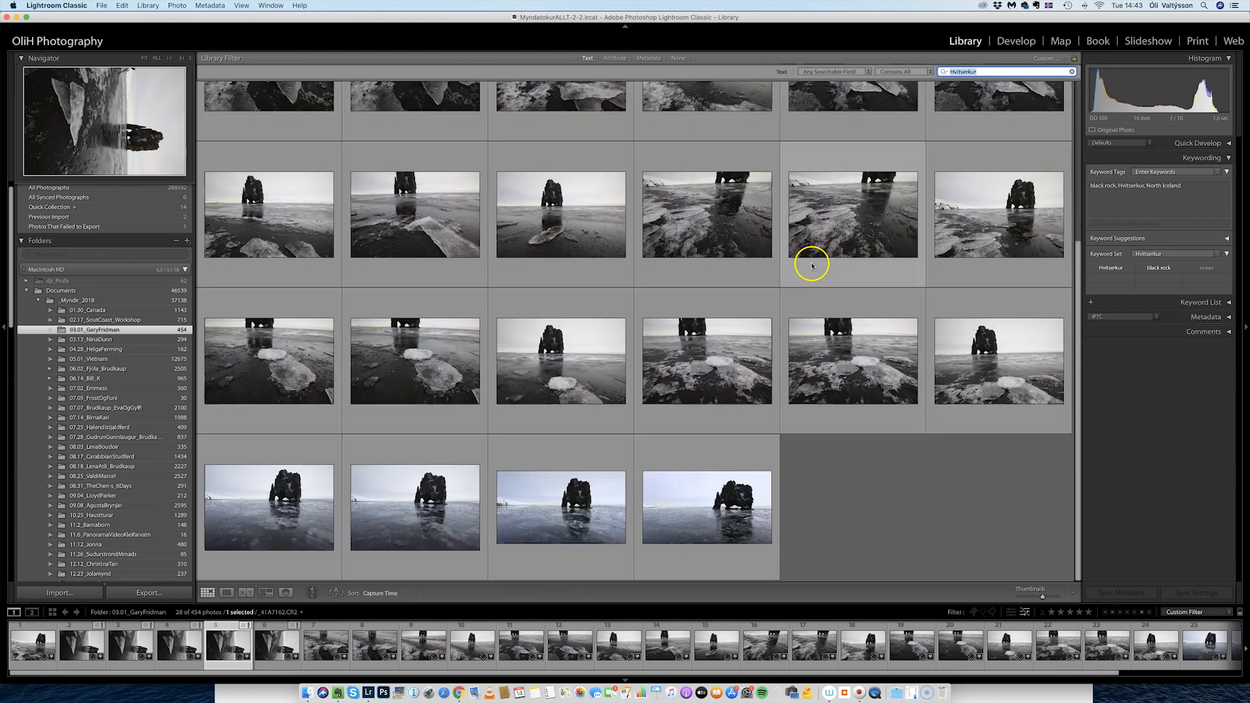
pyautogui.scroll(5, 811, 265)
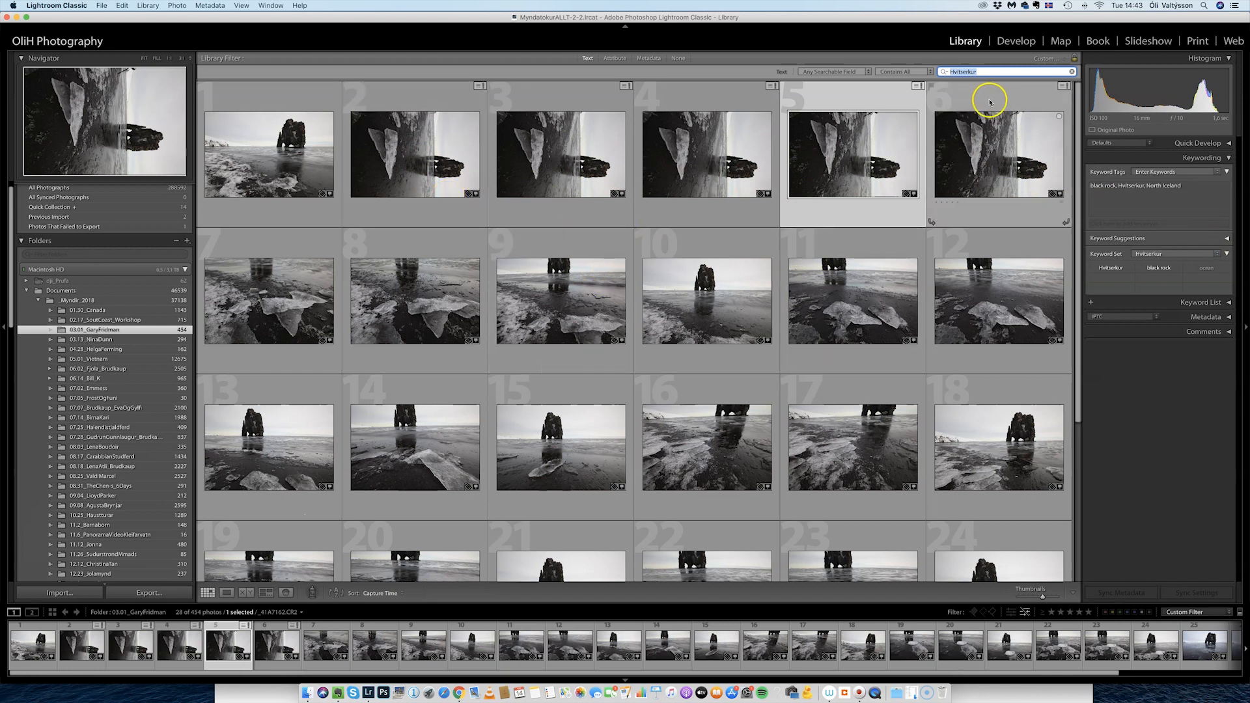
# Extend the text search to 'Hvitserkur,ocean' and review the two matching videos.
pyautogui.click(990, 71)
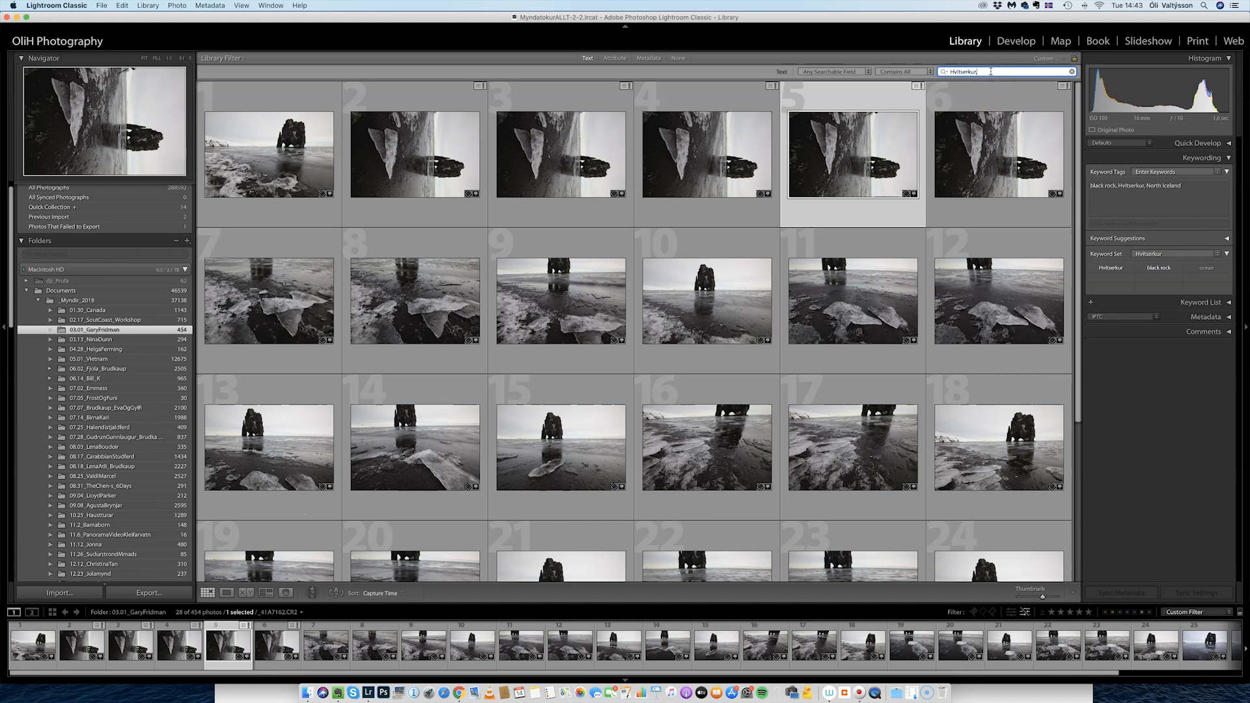
pyautogui.write(',ocean')
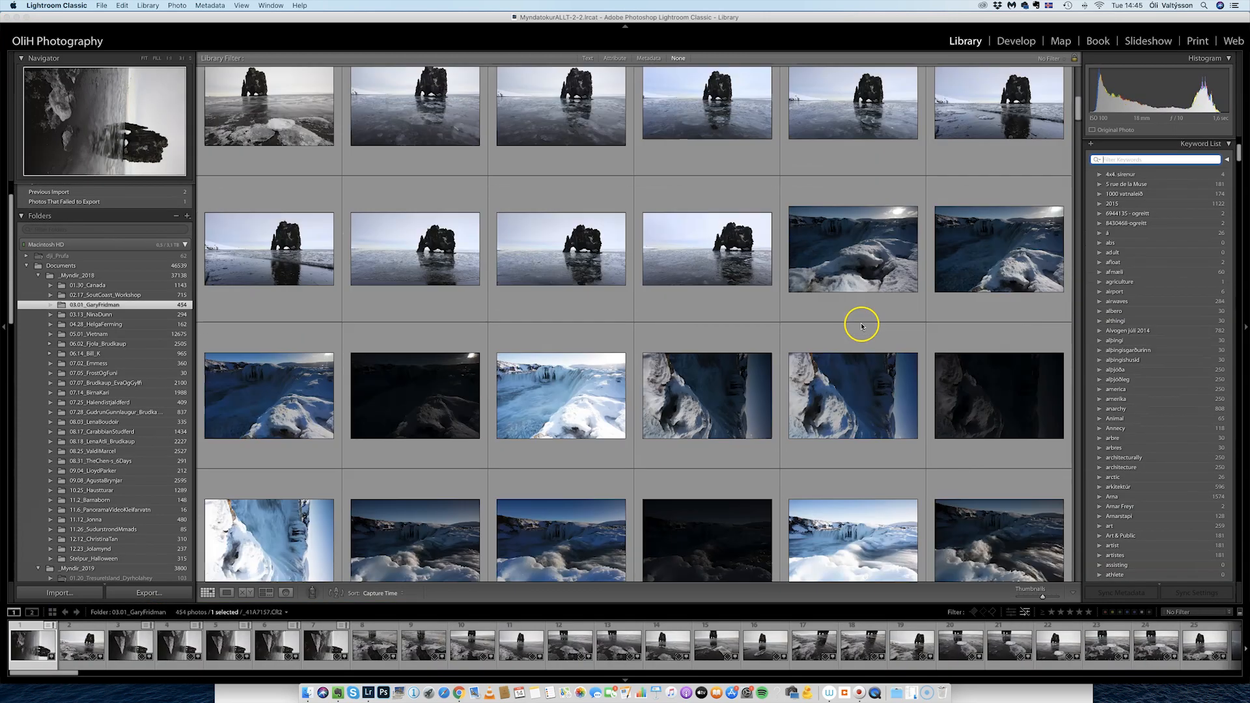
pyautogui.scroll(-5, 859, 321)
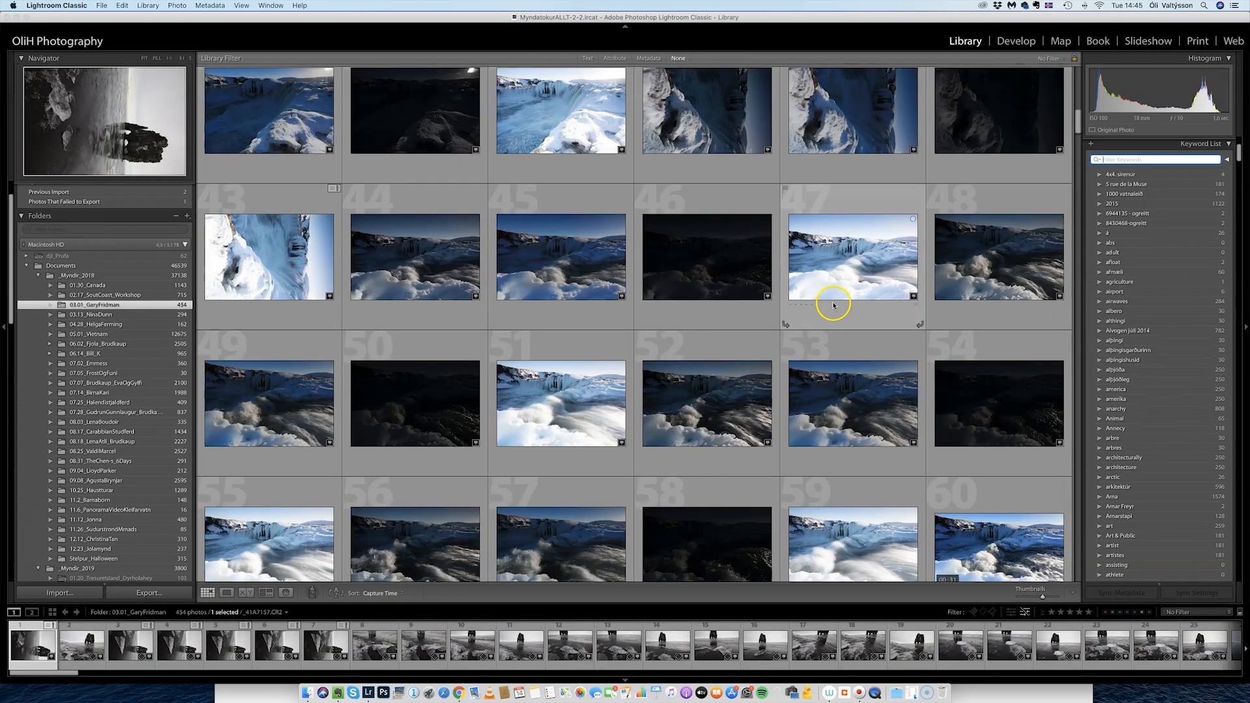
# Scroll the Keyword List down to the þrihnjúkagigur keyword with its 945 photos.
pyautogui.scroll(-10, 775, 345)
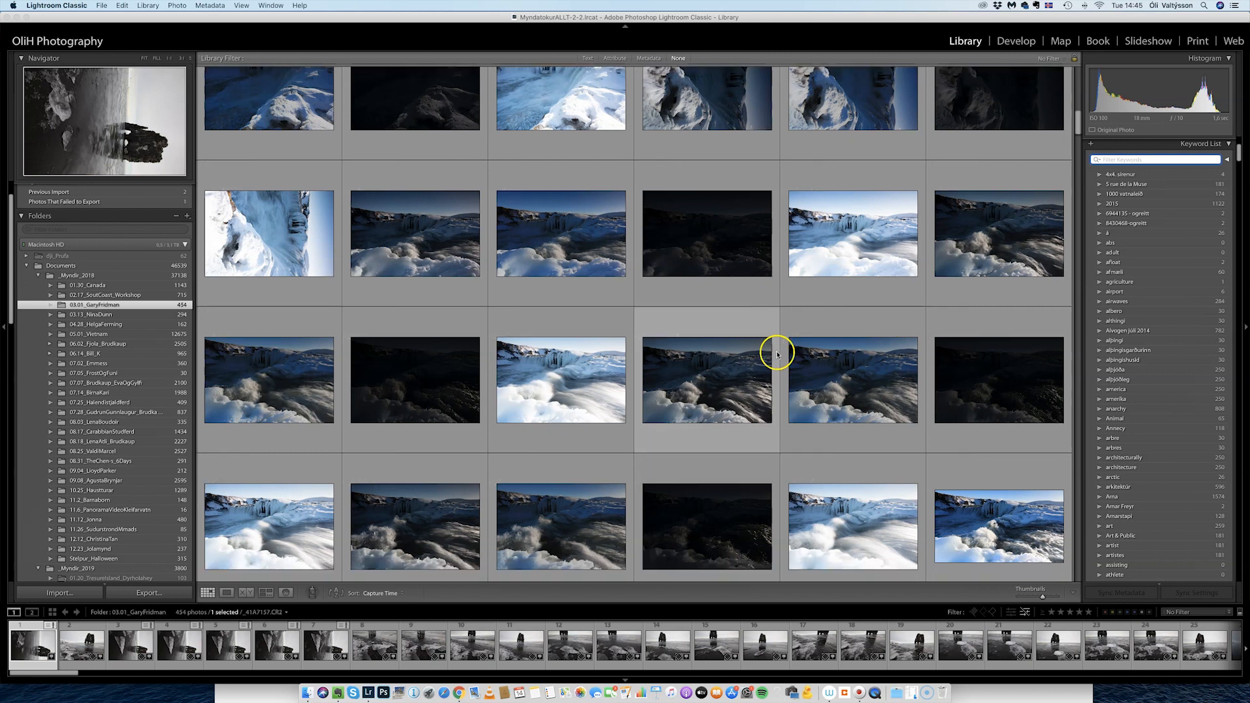
pyautogui.scroll(-20, 735, 324)
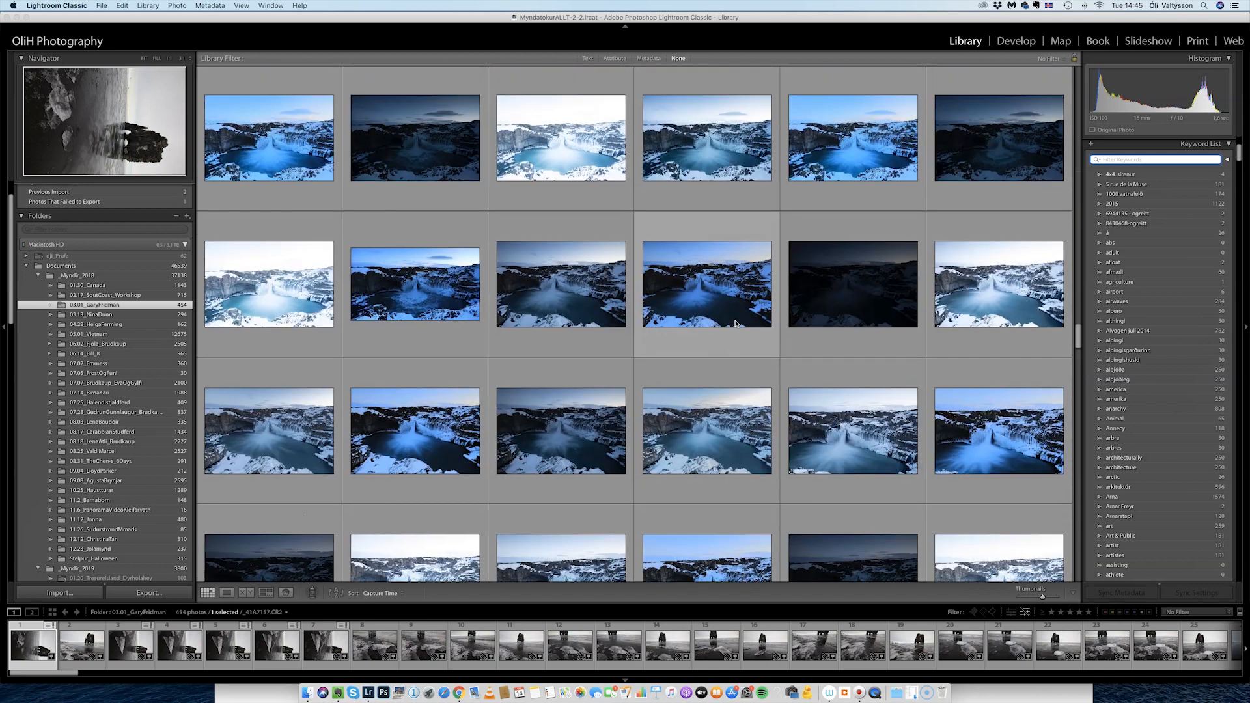
pyautogui.scroll(5, 625, 329)
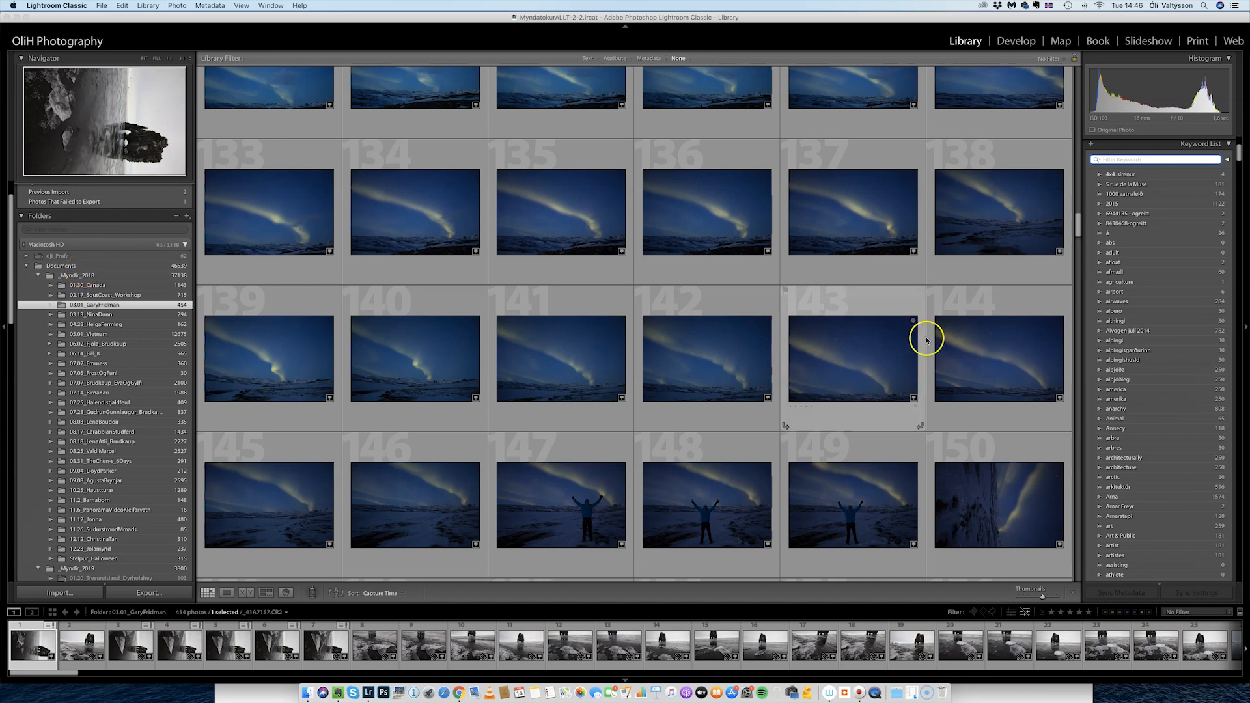
pyautogui.scroll(-15, 1175, 258)
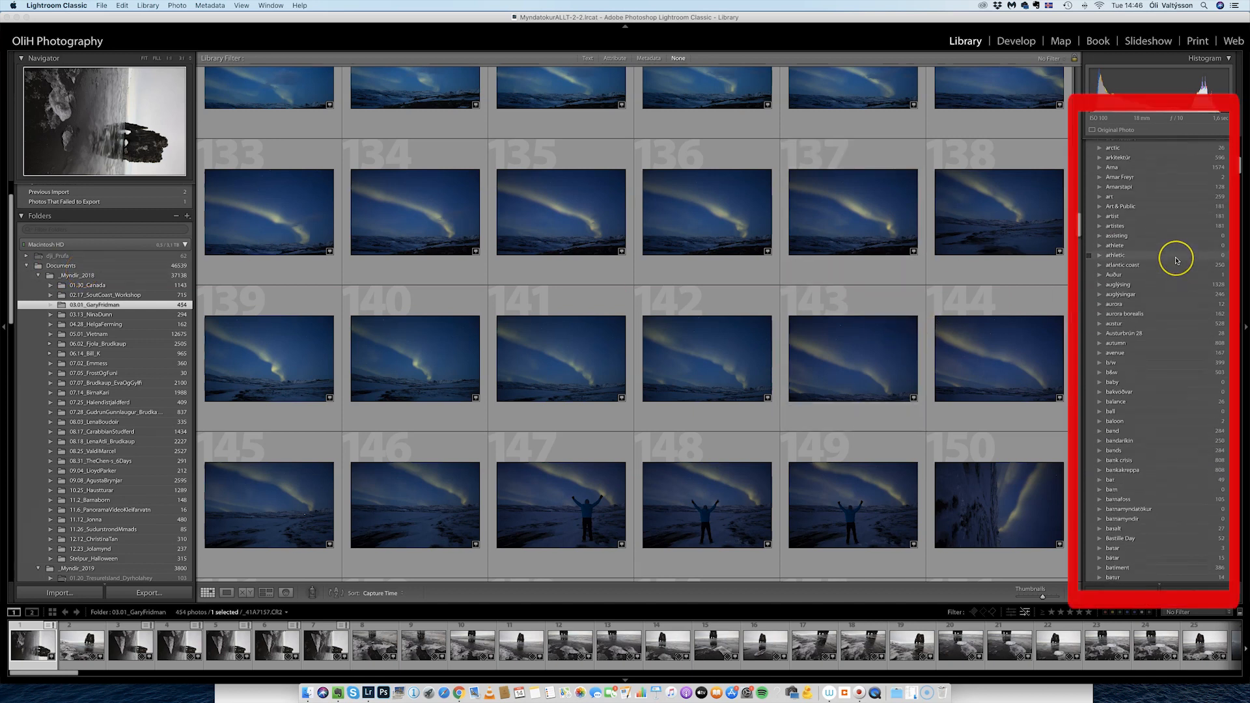
pyautogui.scroll(-20, 1176, 260)
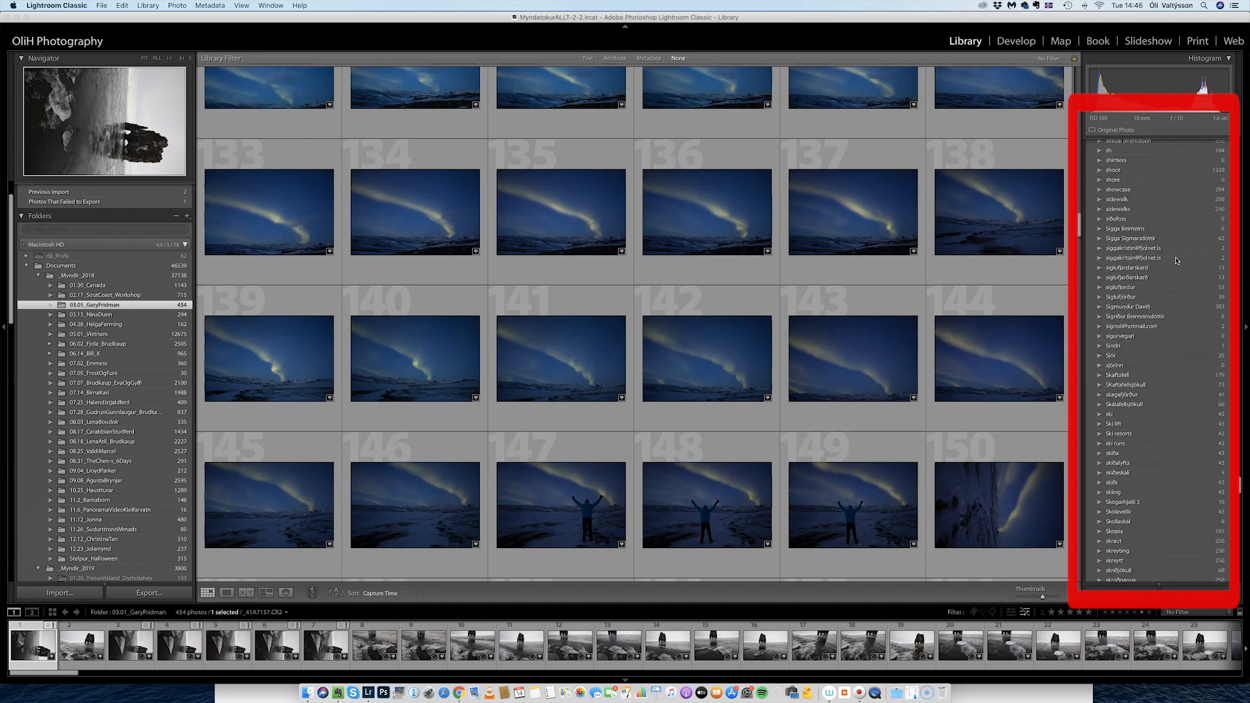
pyautogui.scroll(15, 1175, 260)
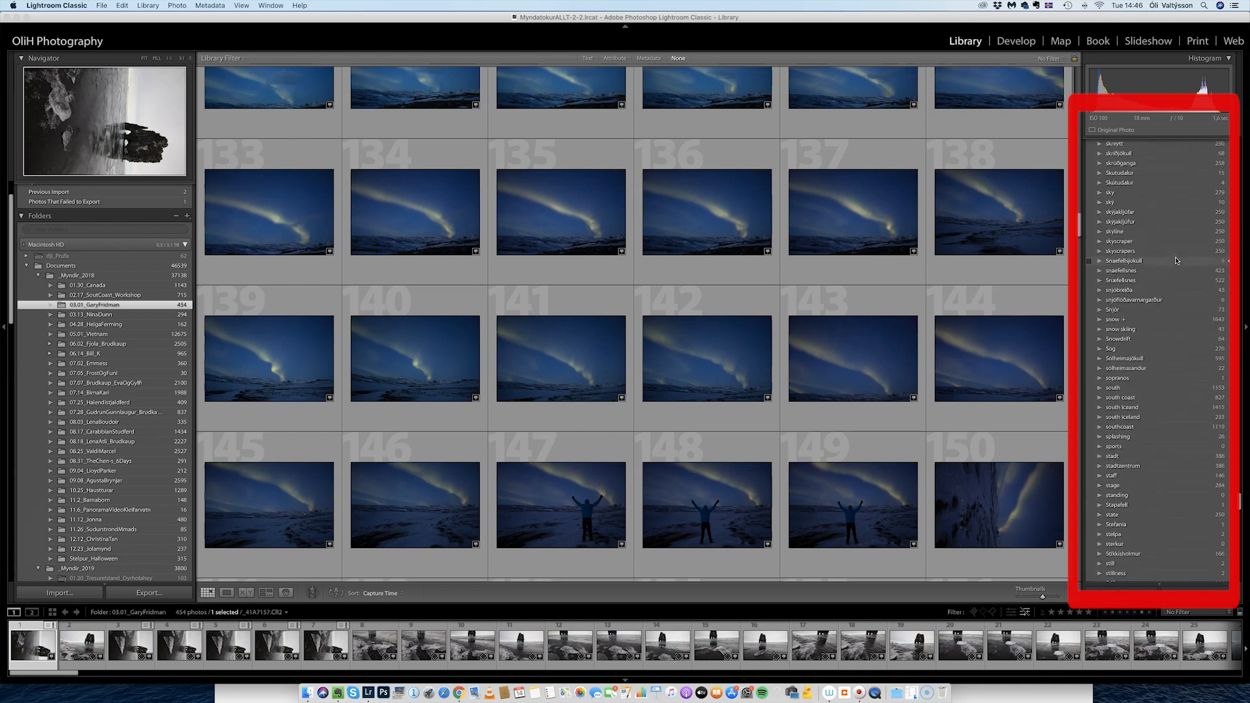
pyautogui.scroll(-10, 1175, 260)
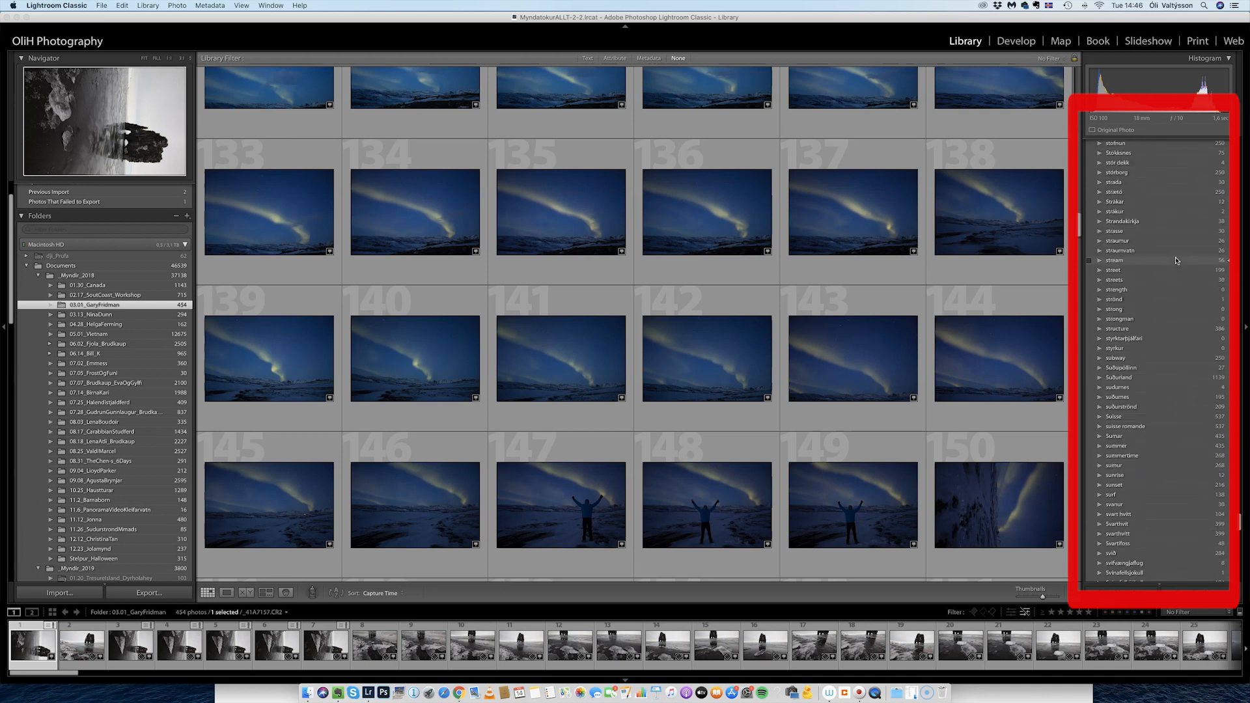
pyautogui.scroll(-6, 1175, 261)
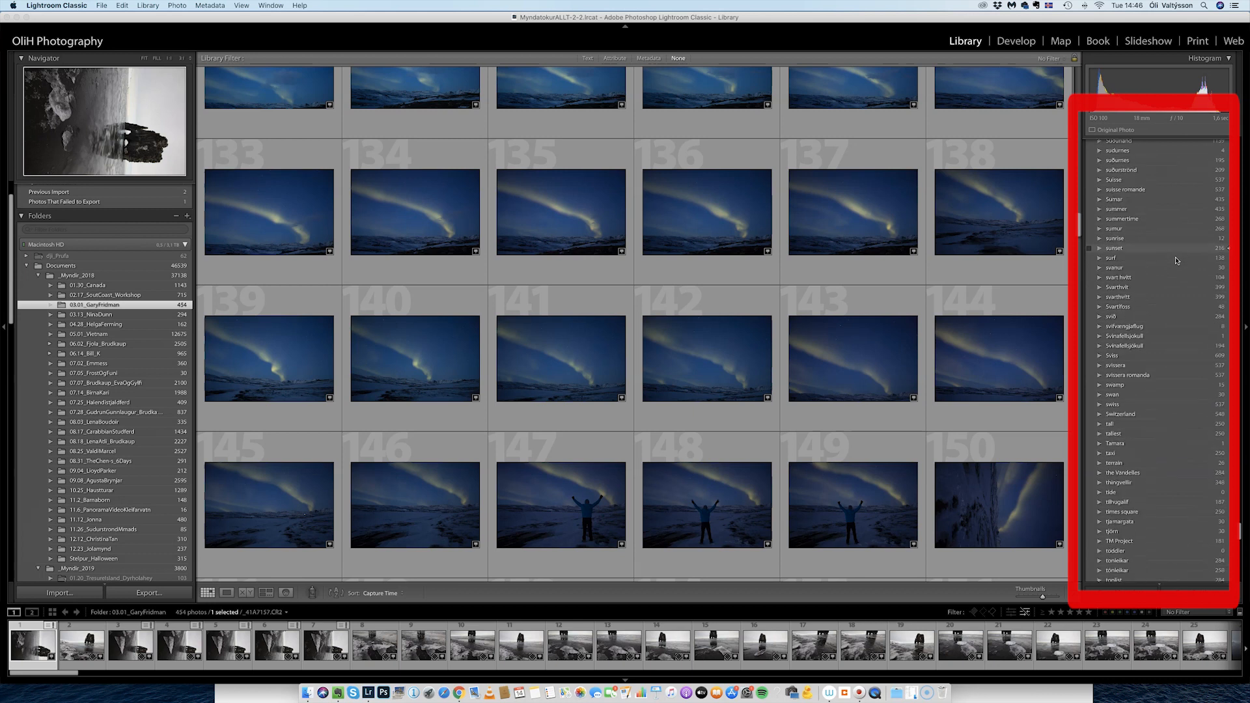
pyautogui.scroll(-5, 1176, 260)
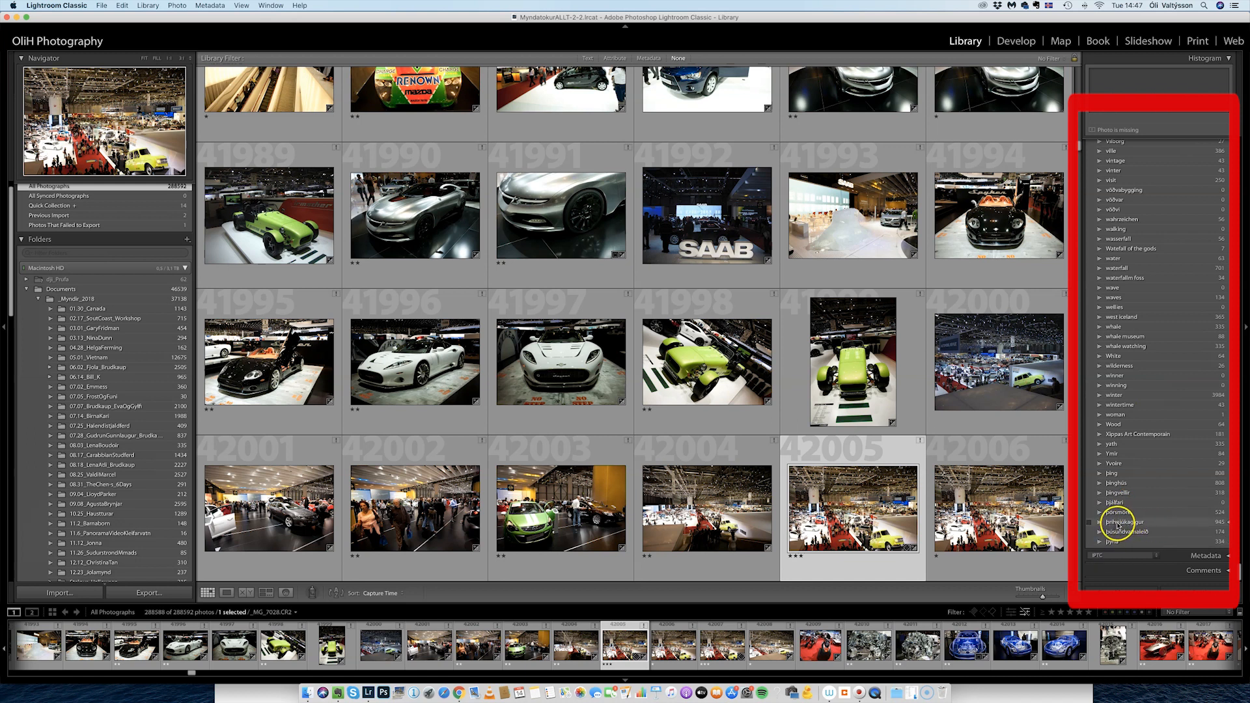
# Filter to the 945 þrihnjúkagigur photos, then set the Library Filter back to None.
pyautogui.click(1226, 521)
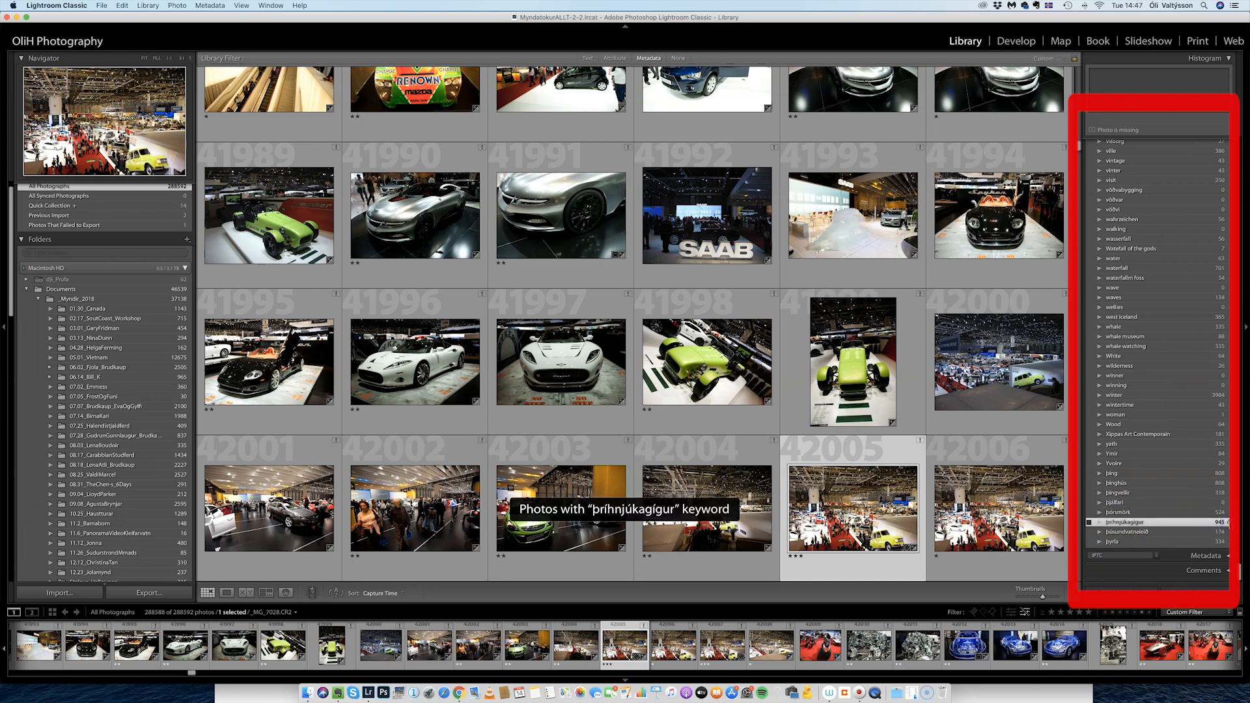
pyautogui.click(1226, 522)
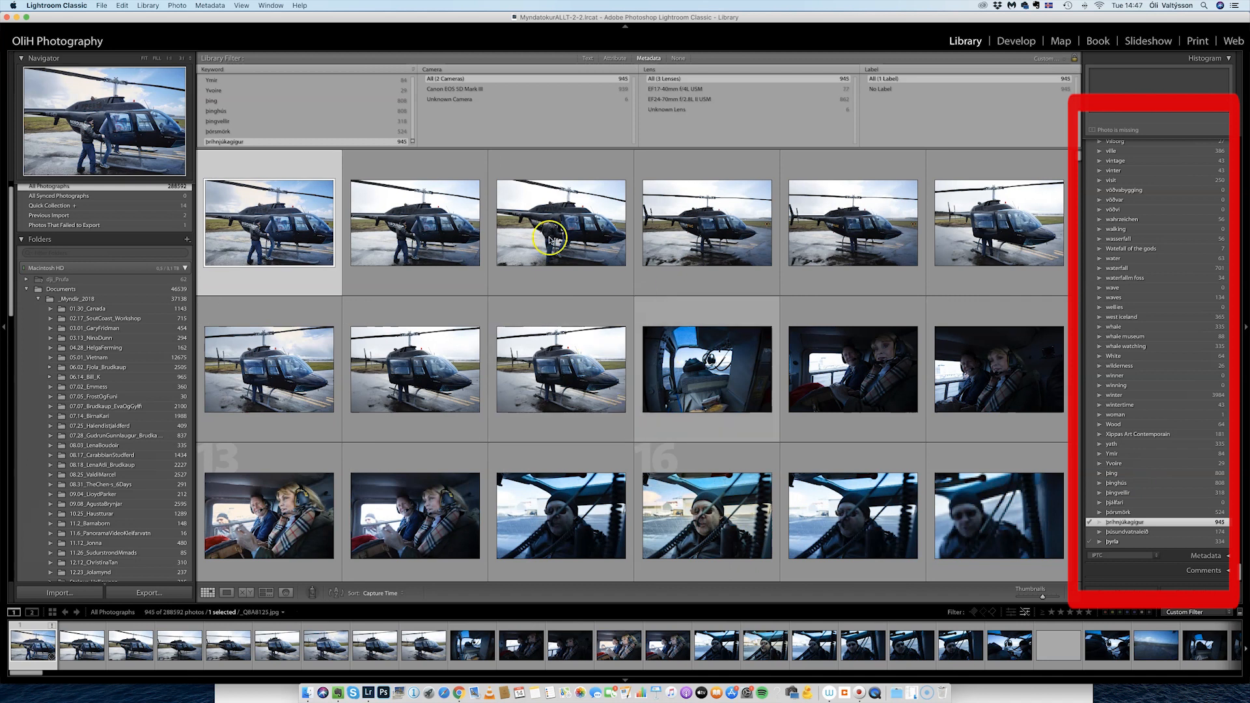
pyautogui.click(678, 58)
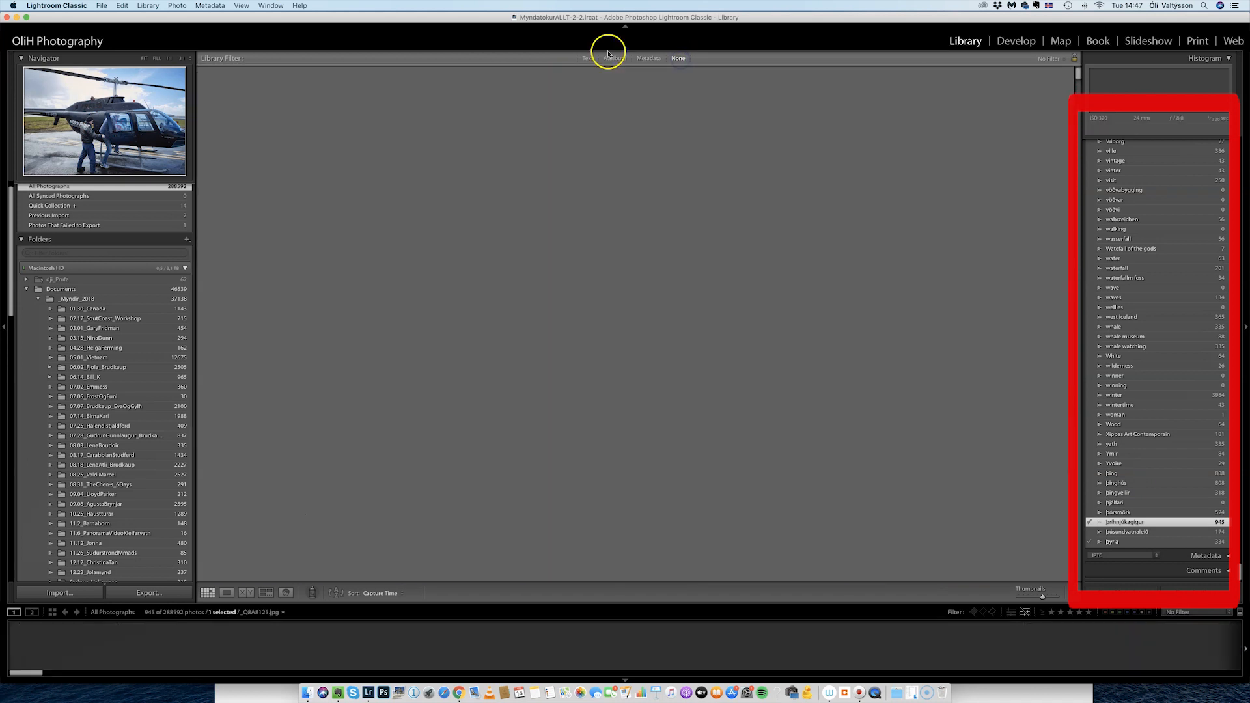
# Find the cave shots among all photographs and open _Q8A8368.CR2 enlarged.
pyautogui.scroll(-5, 759, 314)
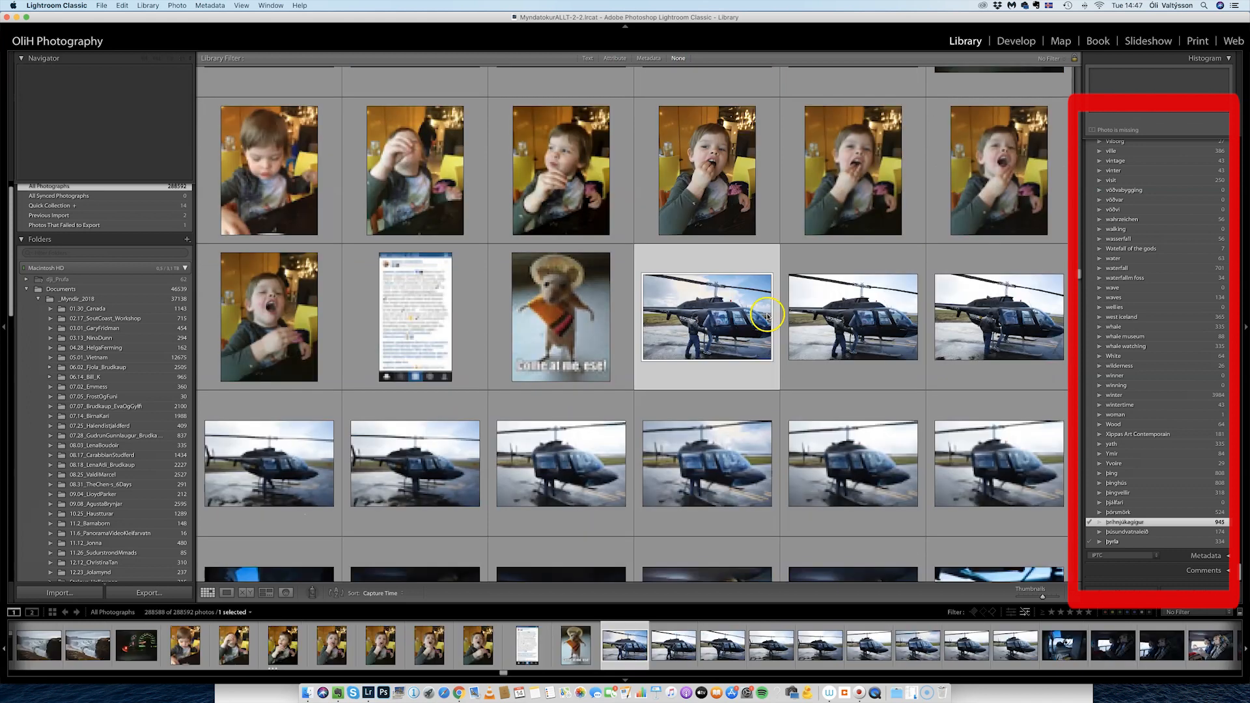
pyautogui.scroll(-15, 831, 424)
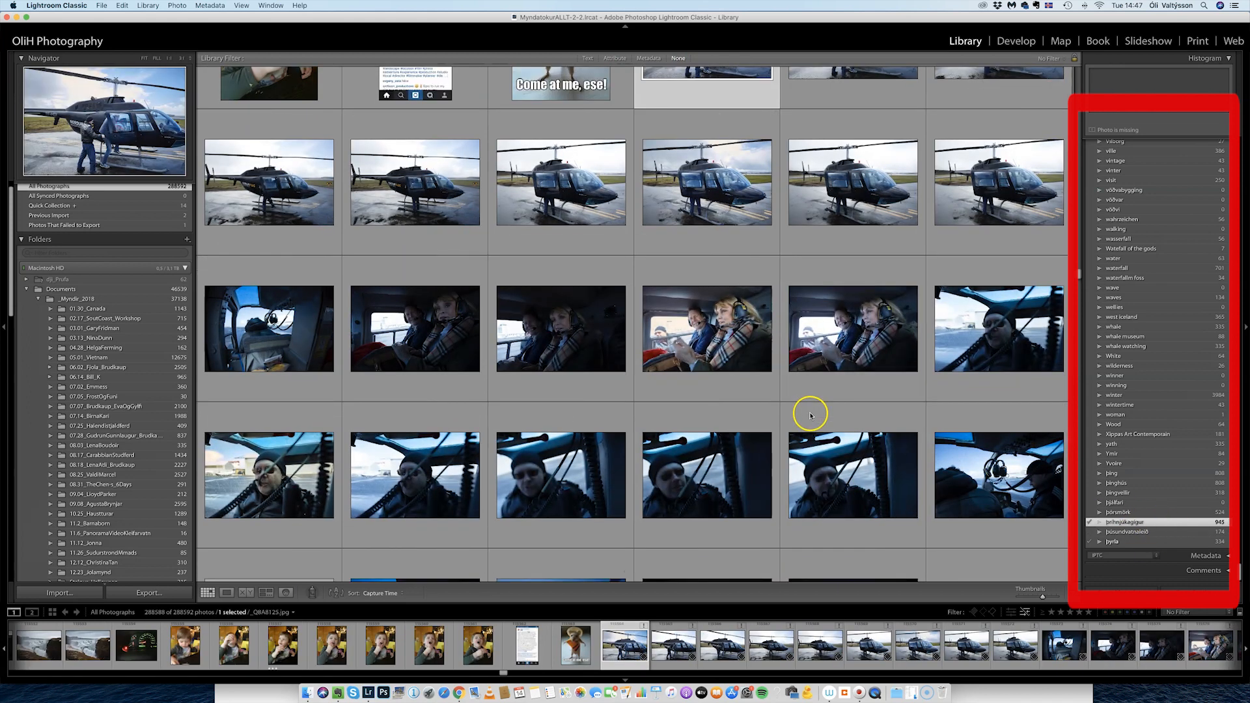
pyautogui.scroll(-15, 813, 399)
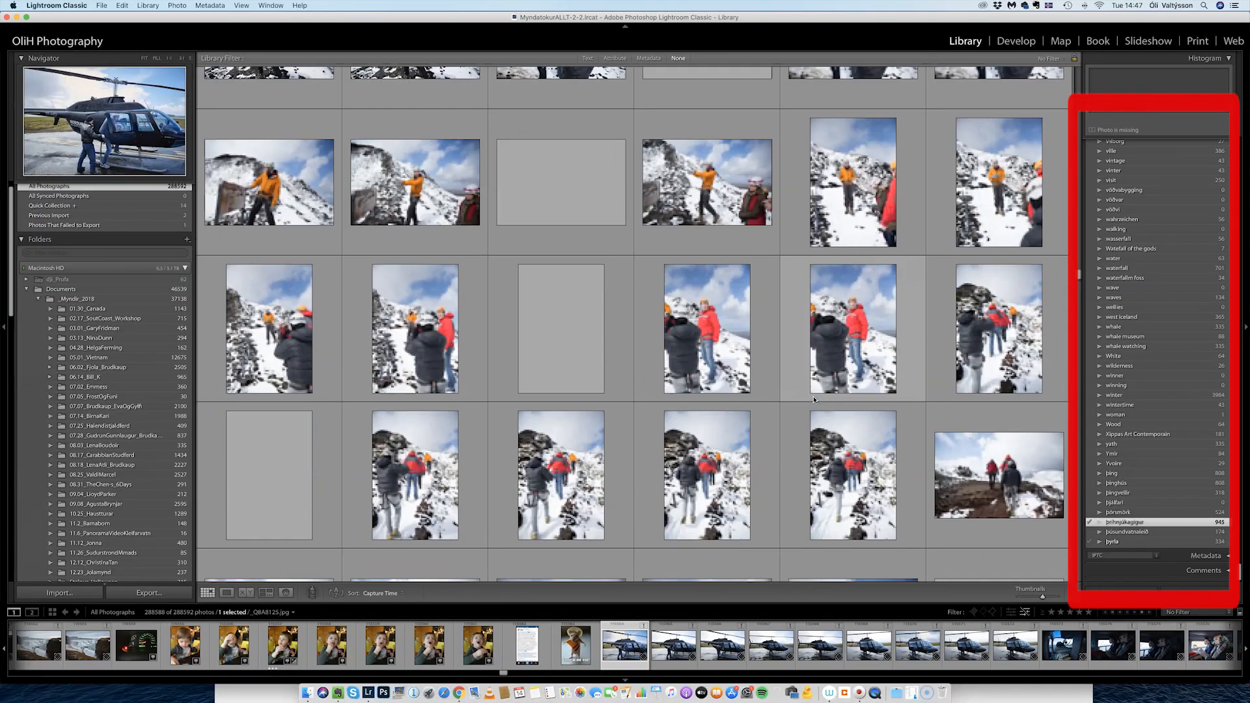
pyautogui.scroll(-15, 813, 399)
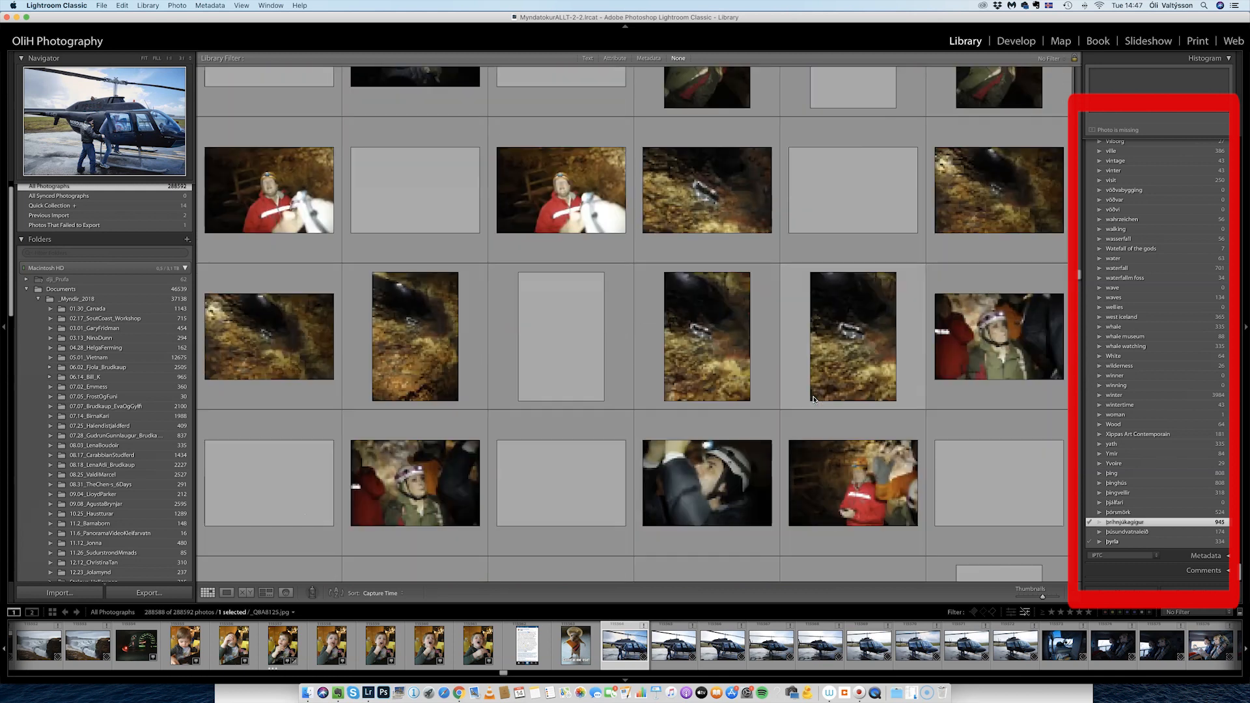
pyautogui.scroll(-15, 813, 399)
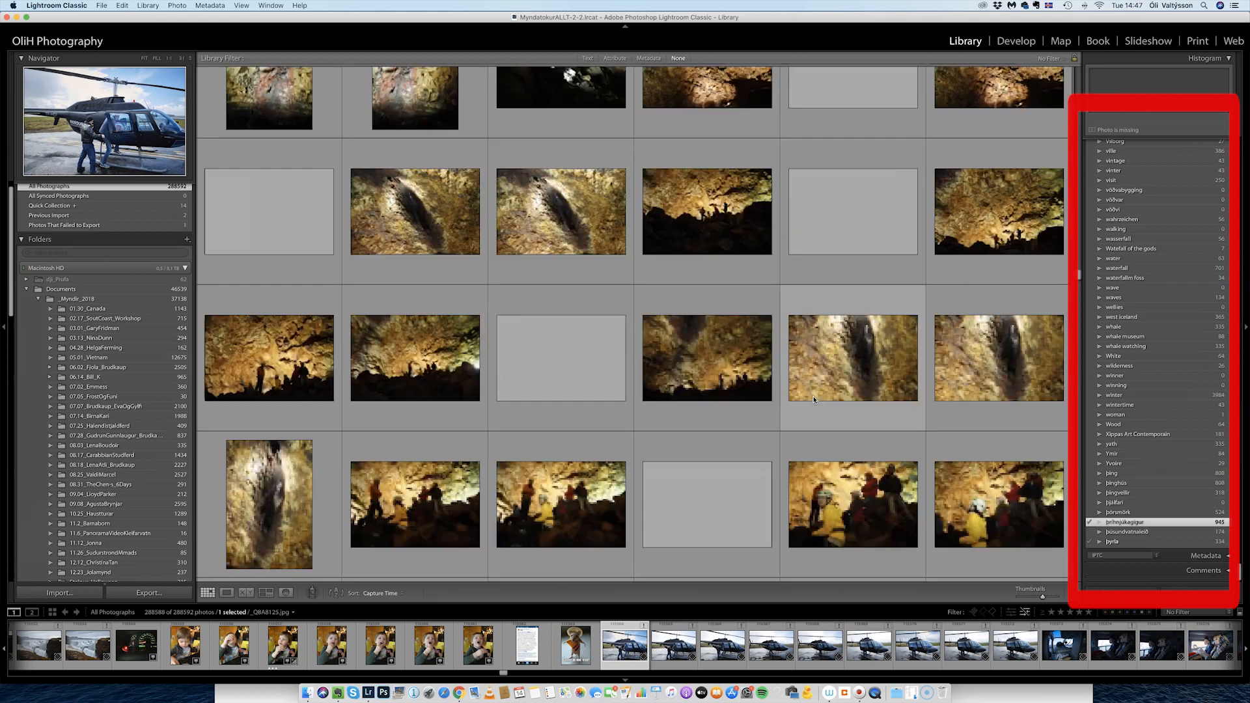
pyautogui.scroll(-10, 803, 374)
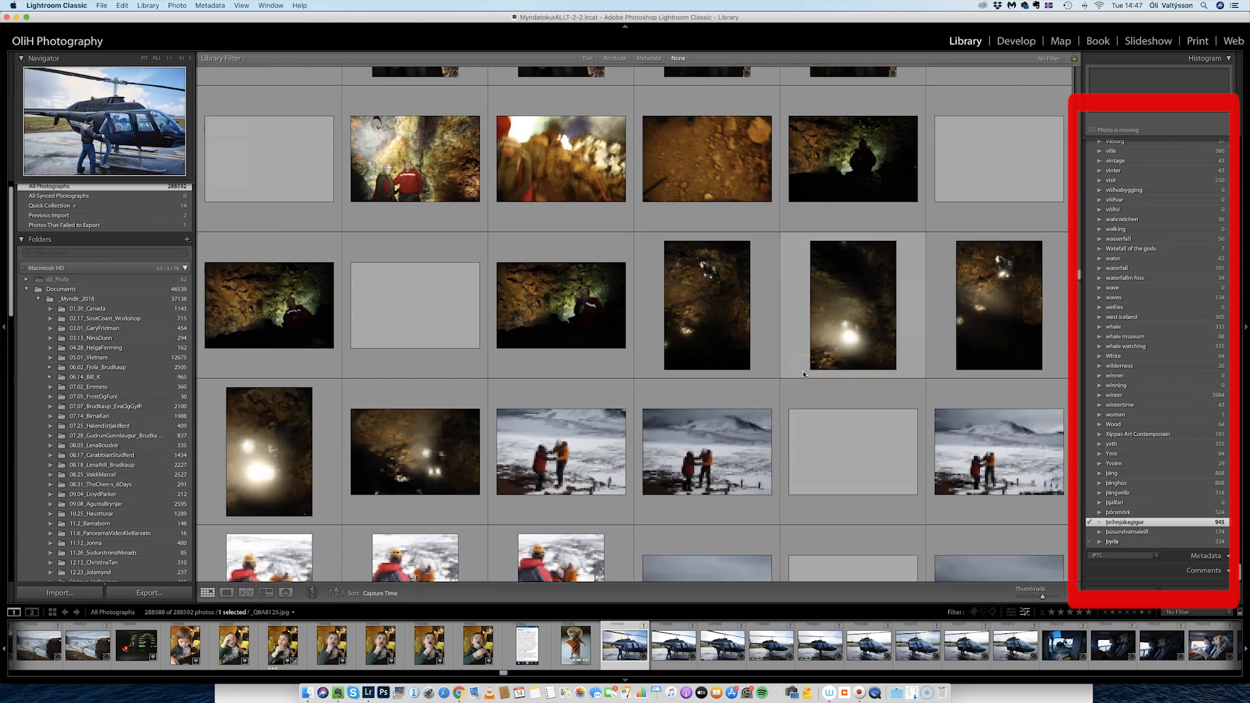
pyautogui.scroll(10, 669, 354)
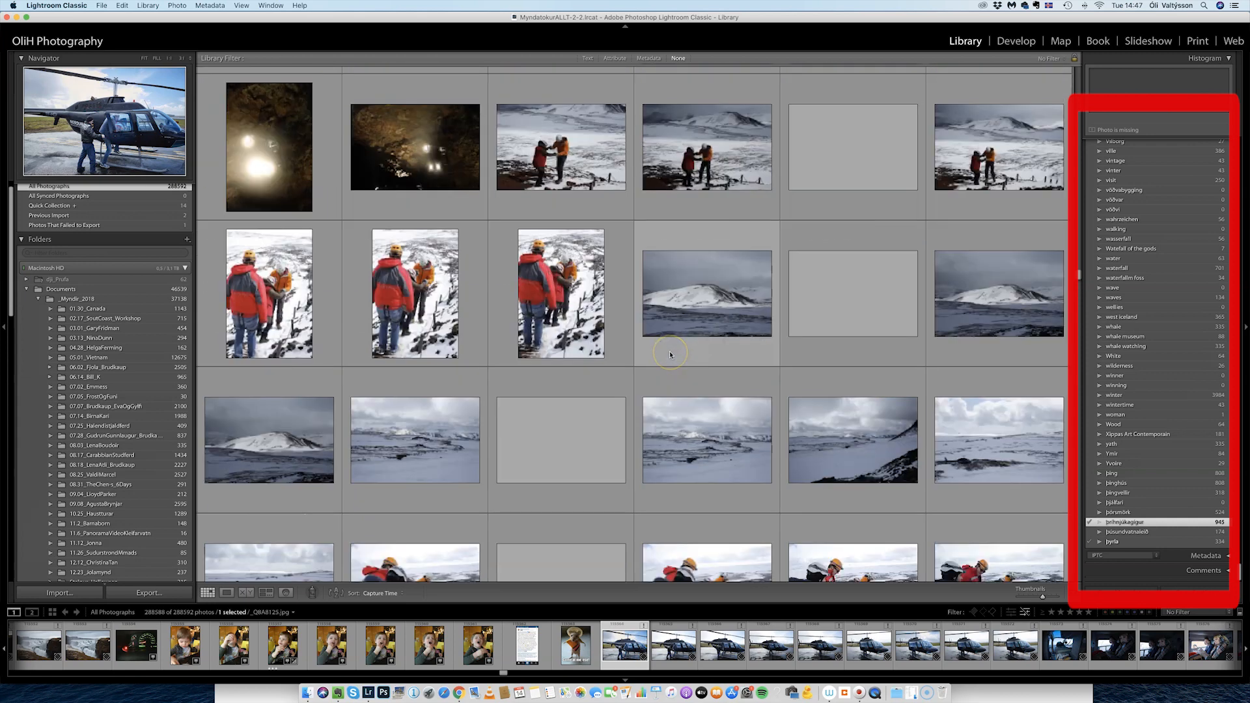
pyautogui.scroll(8, 650, 325)
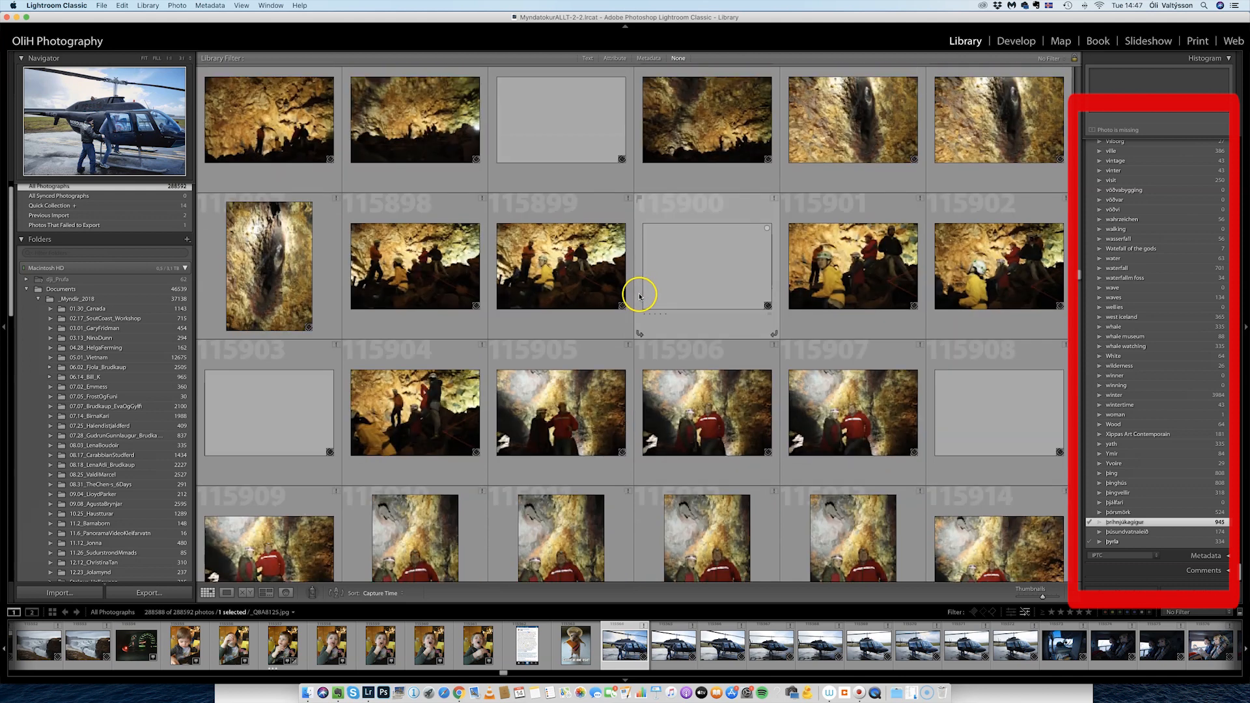
pyautogui.scroll(2, 638, 292)
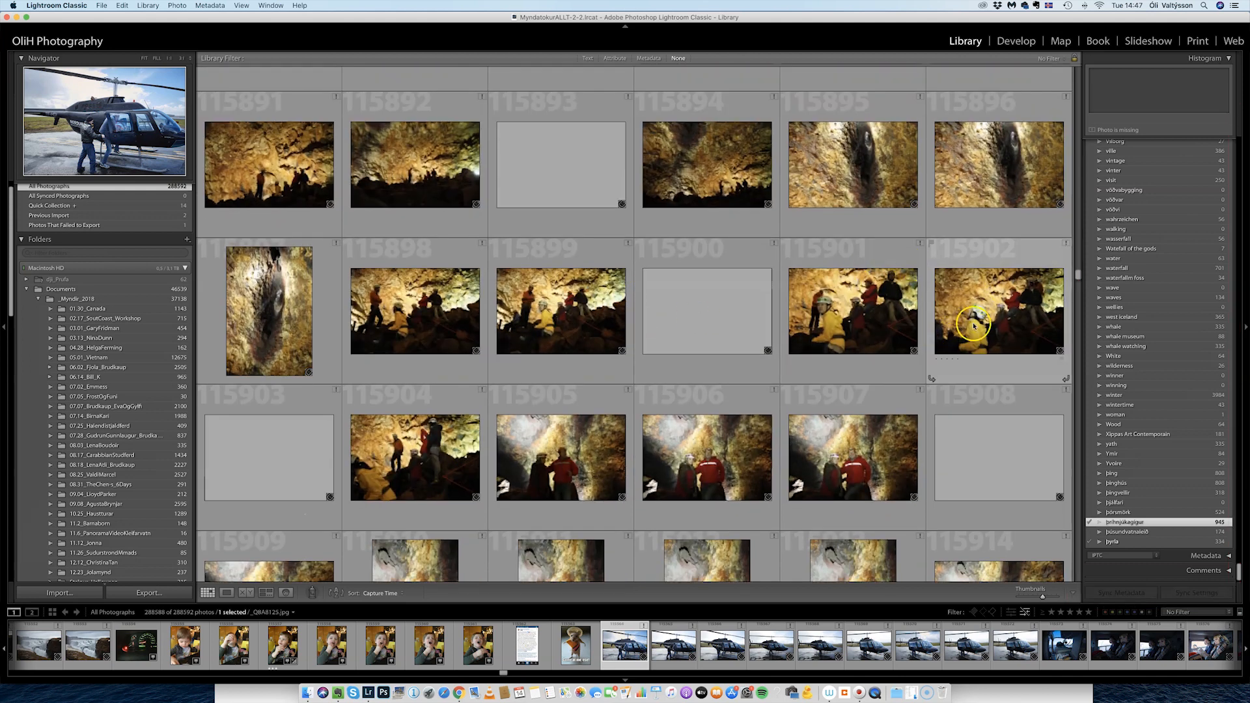
pyautogui.doubleClick(870, 173)
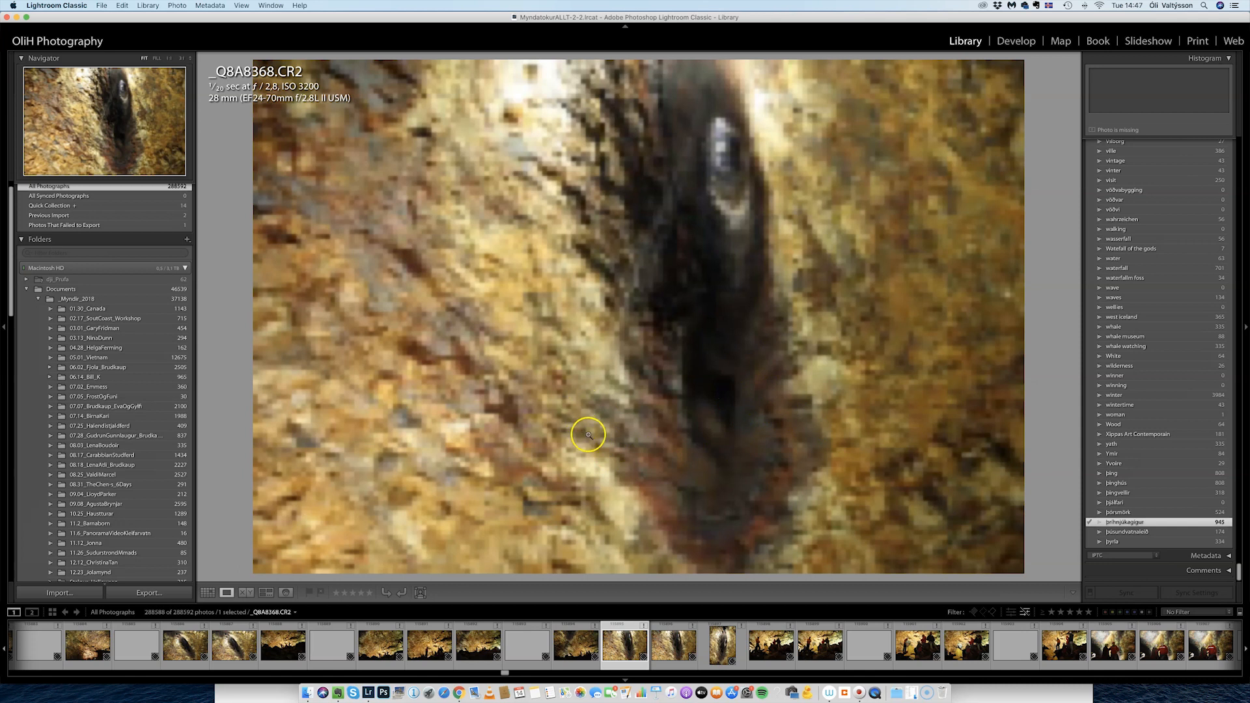
# View neighbouring cave photos _Q8A8367.CR2 and _Q8A8372.CR2 enlarged from the Filmstrip.
pyautogui.click(687, 654)
pyautogui.click(572, 651)
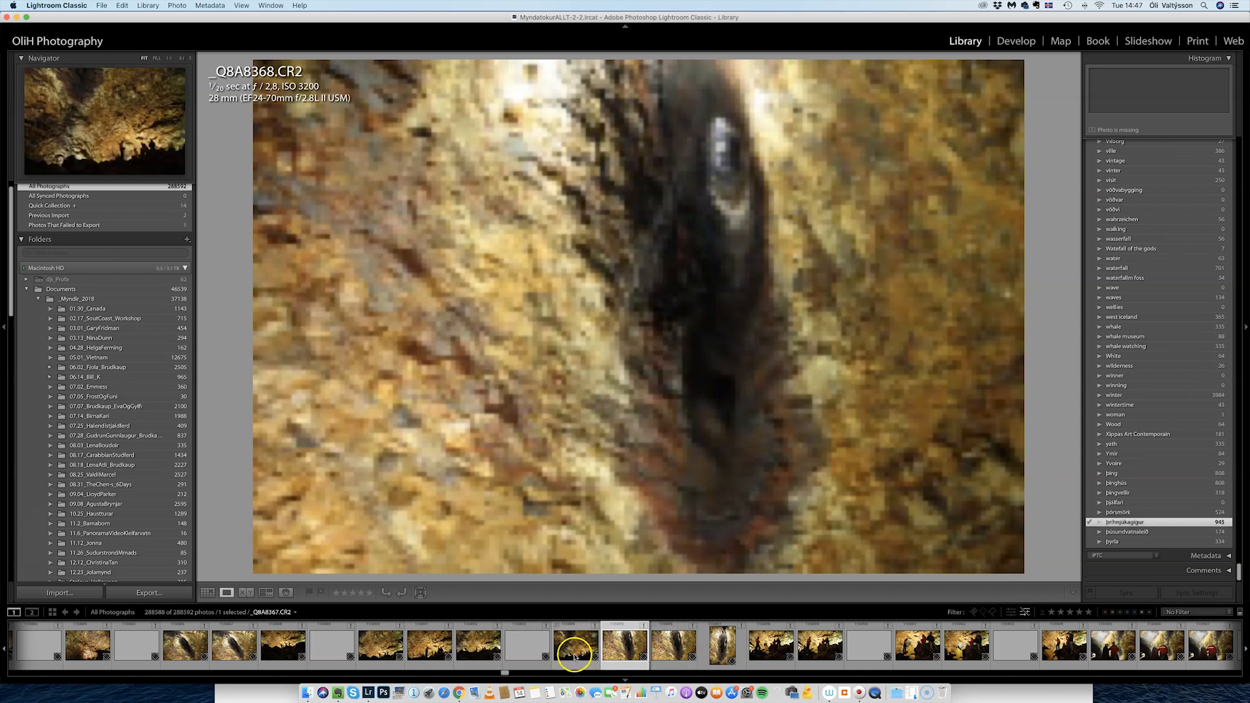
pyautogui.click(814, 648)
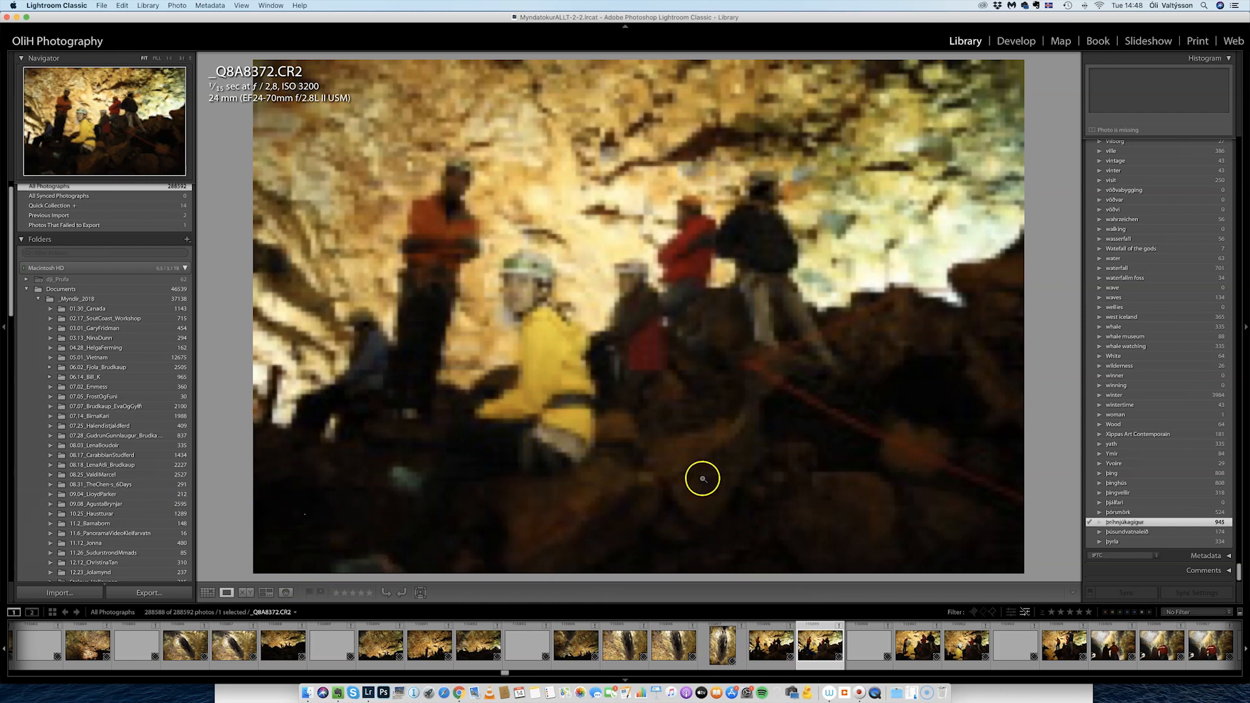
# Return to Grid view and bring up the context menu for cave photo 115904.
pyautogui.click(208, 592)
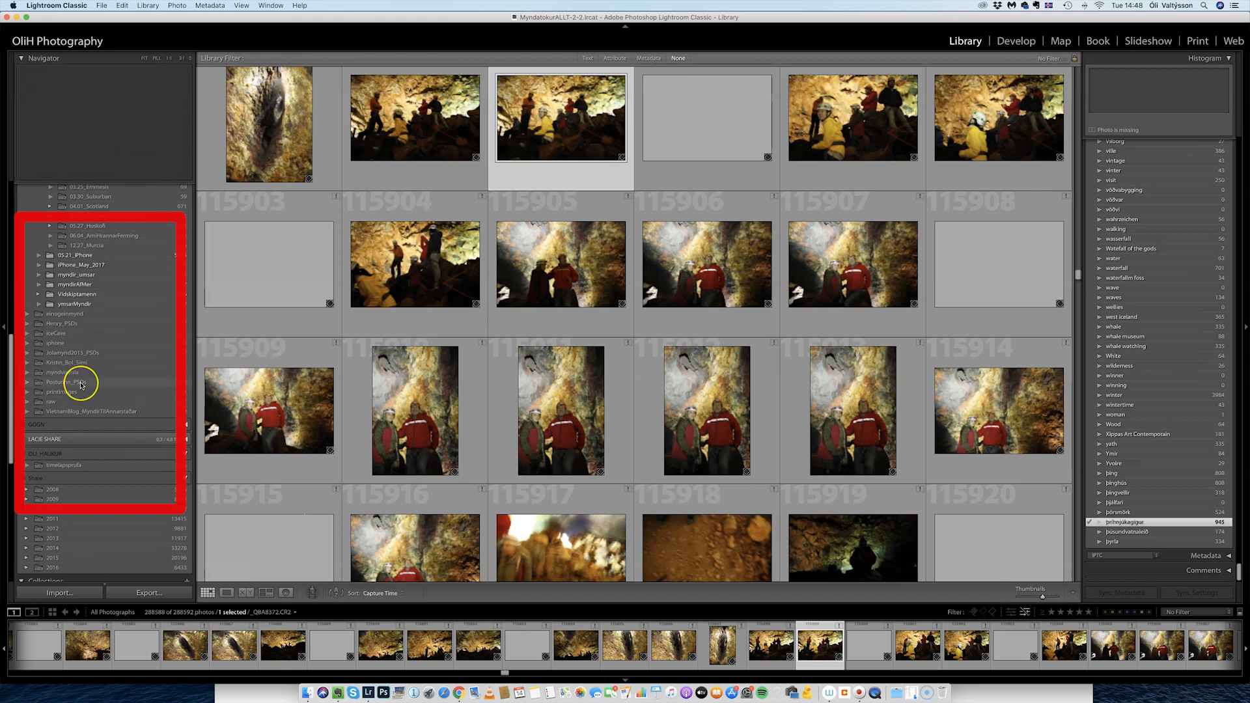
pyautogui.scroll(-5, 81, 384)
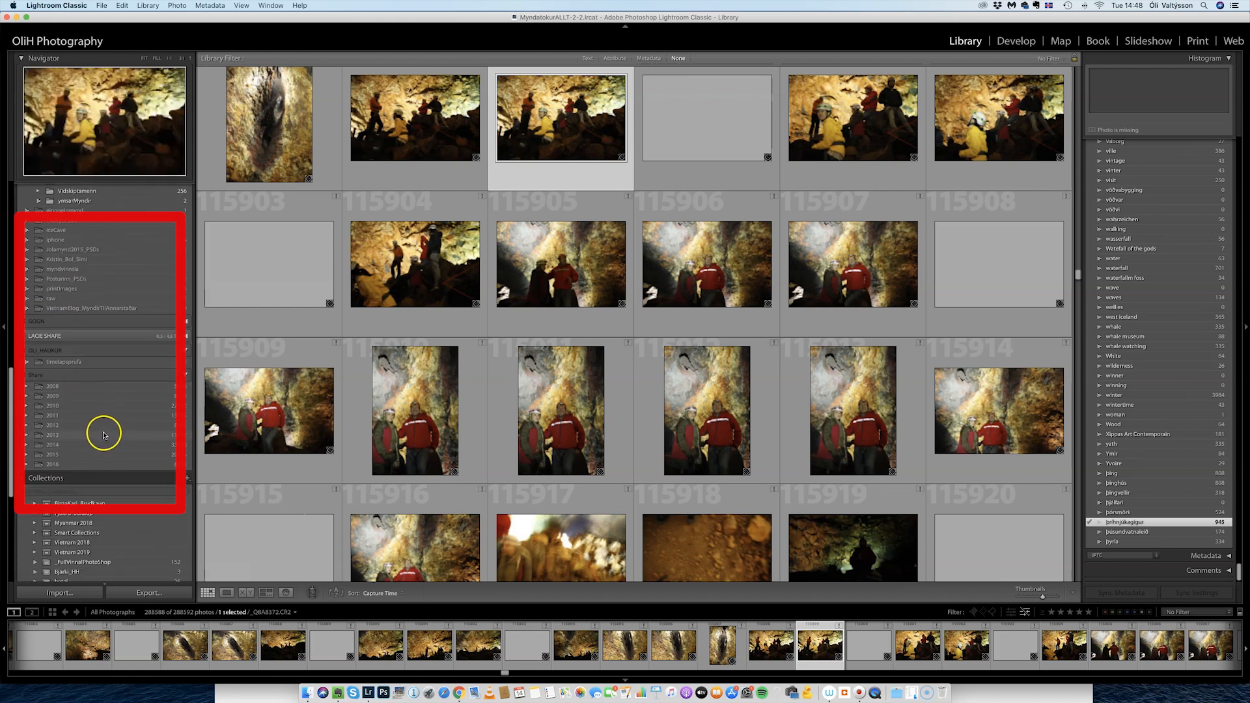
pyautogui.rightClick(397, 266)
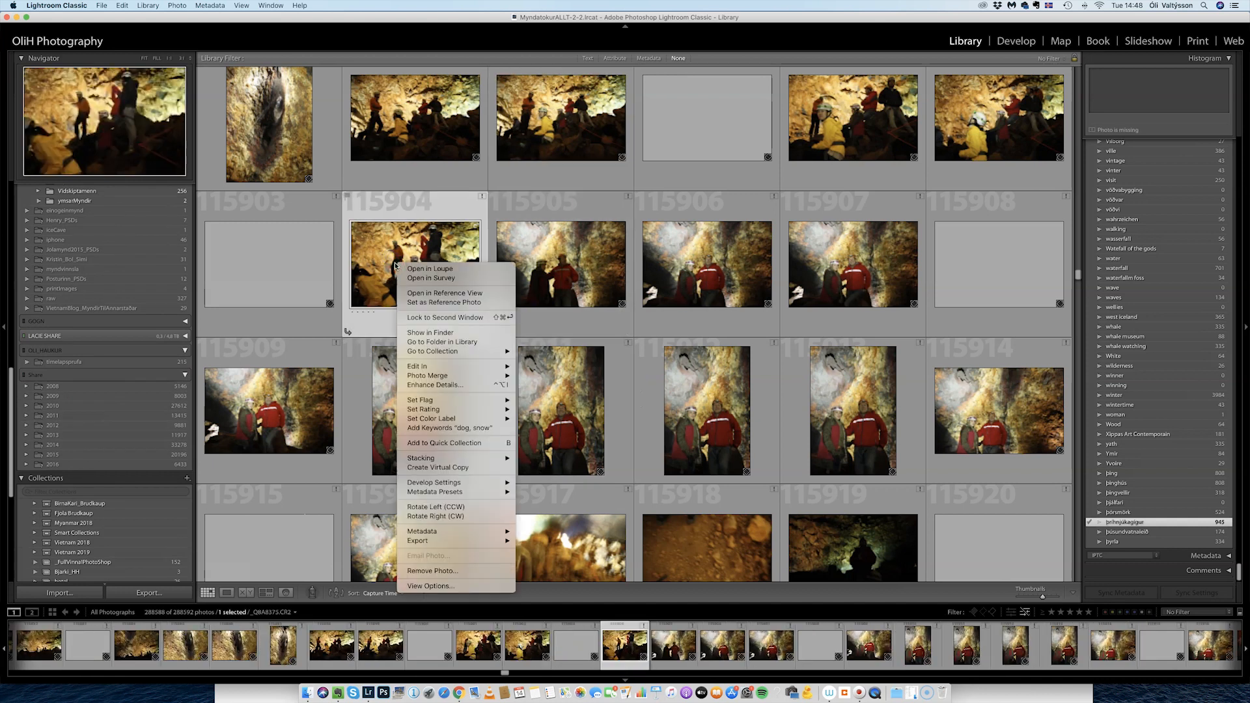
# Go to the cave photo's folder 05.19_IceLimo_Cathy and browse its 890 photos.
pyautogui.click(458, 343)
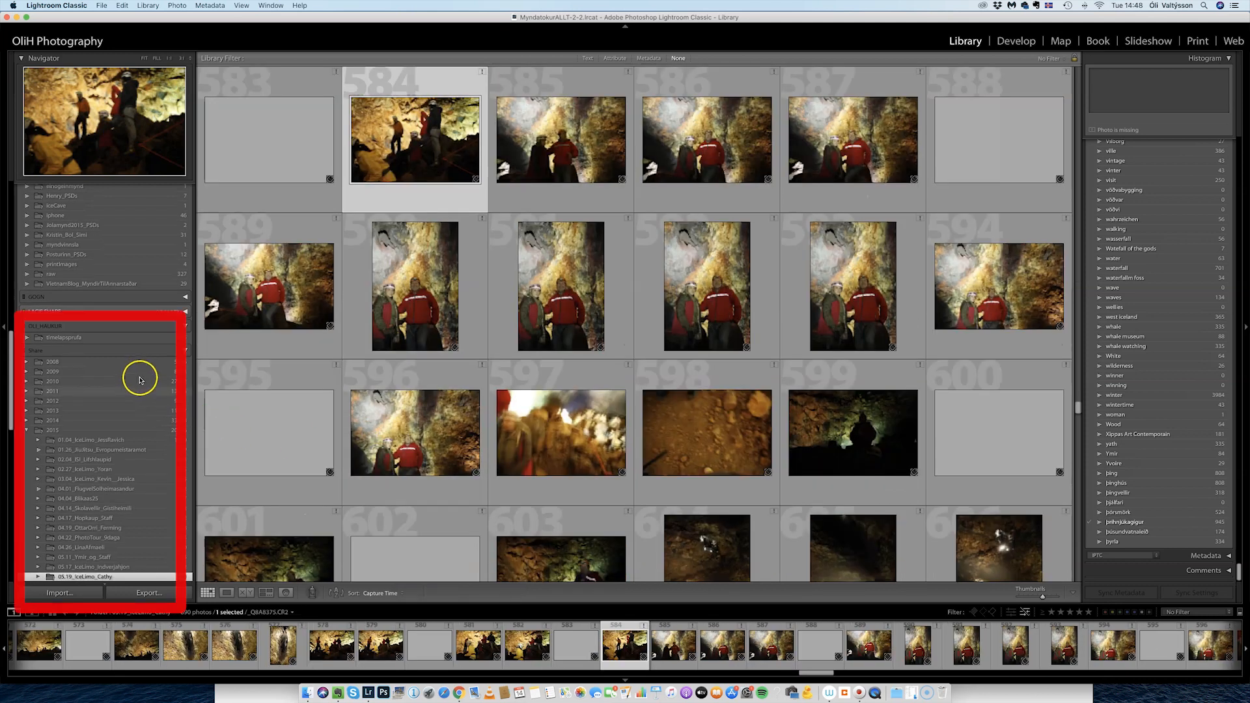
pyautogui.scroll(-2, 139, 376)
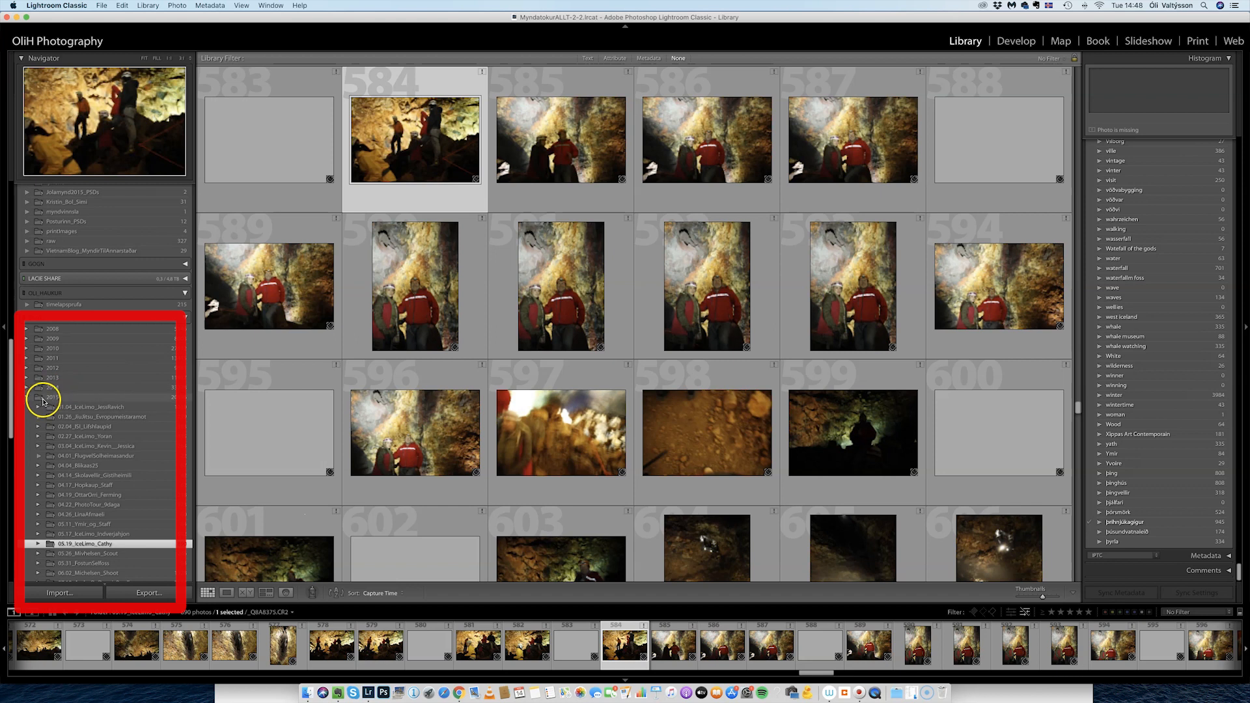
pyautogui.scroll(-2, 43, 401)
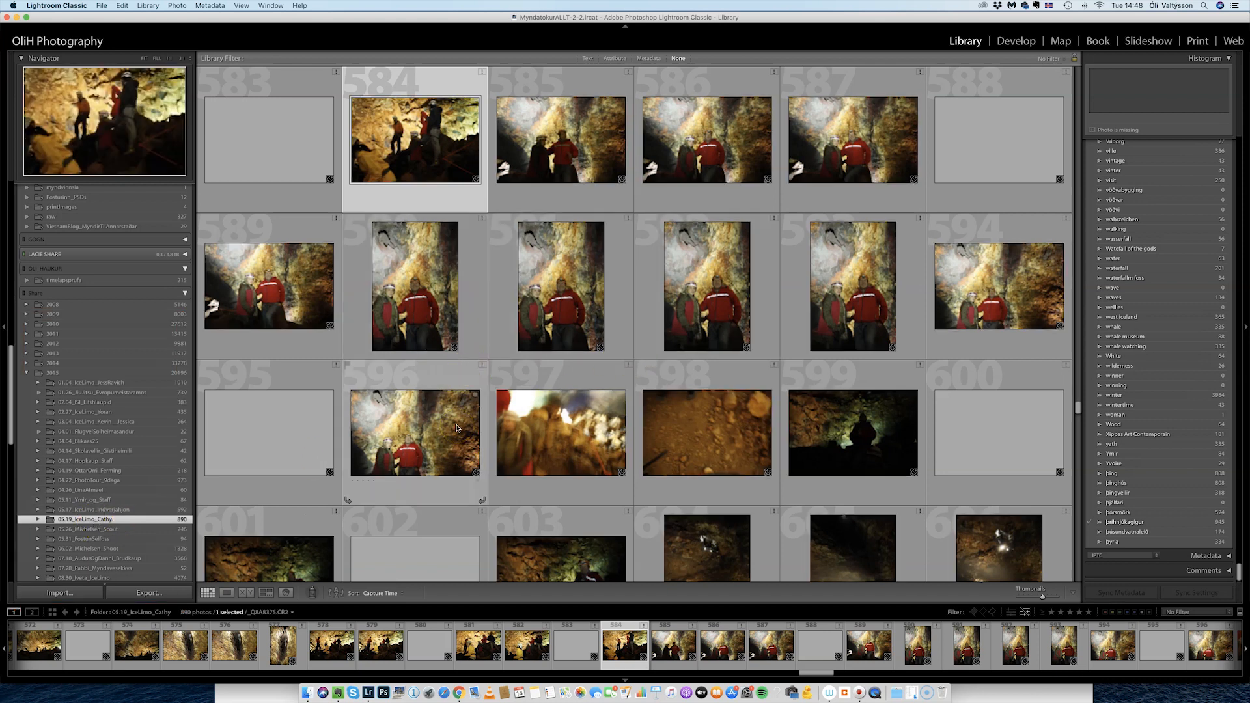
pyautogui.moveTo(456, 428)
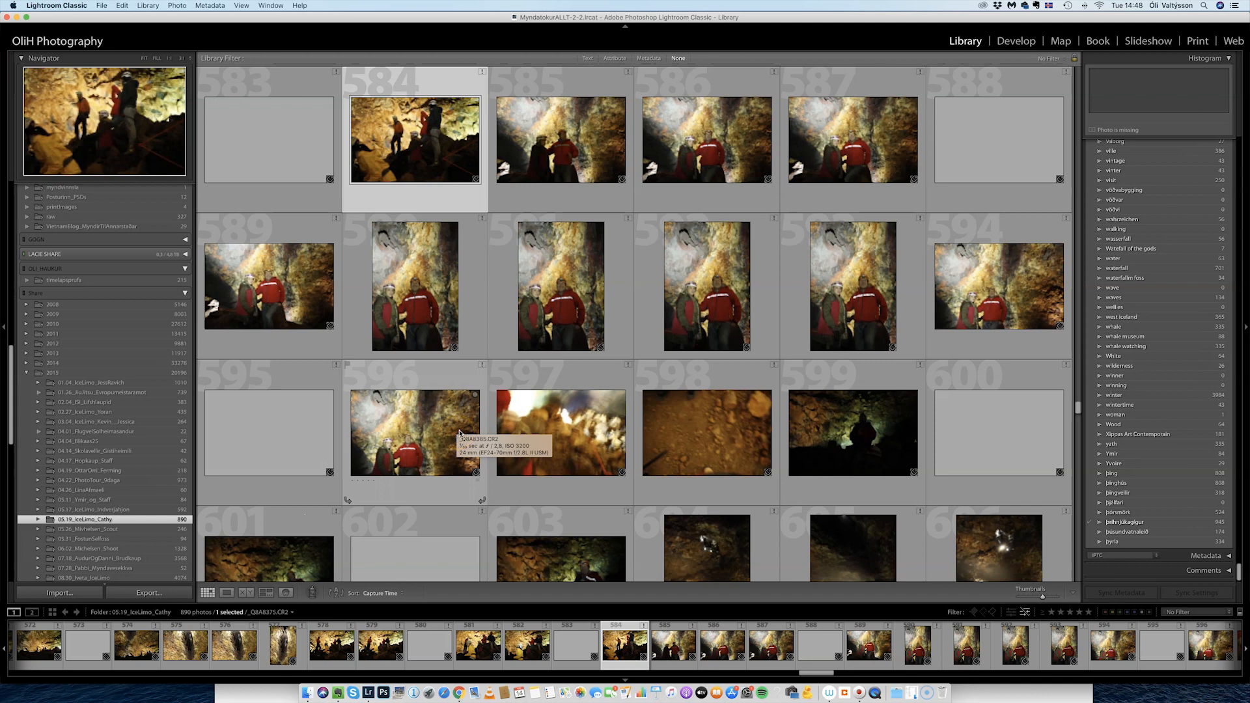
pyautogui.scroll(-15, 461, 431)
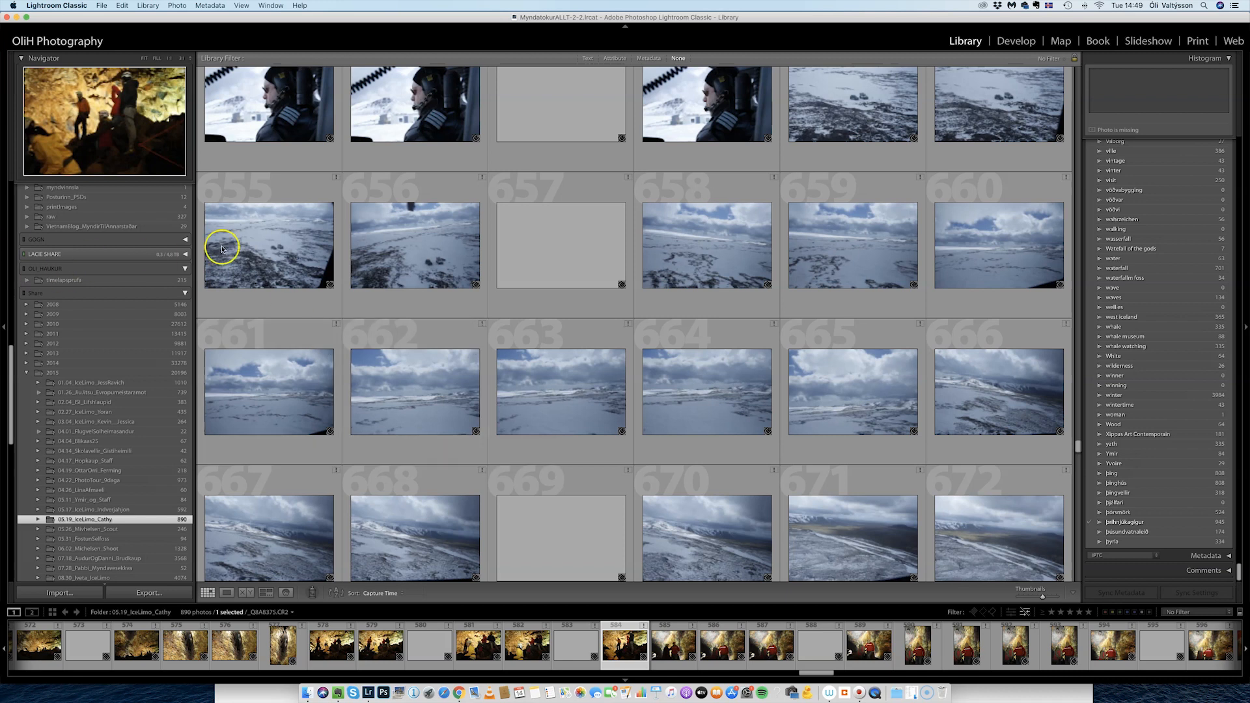
pyautogui.scroll(15, 124, 302)
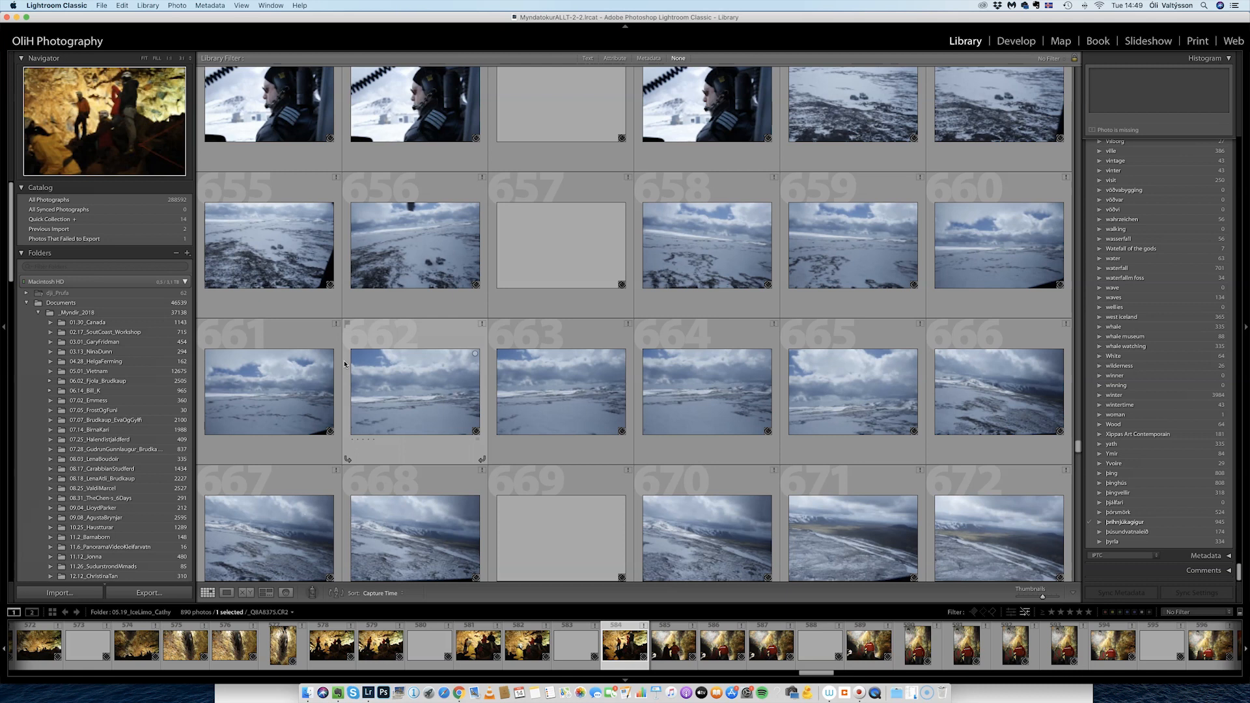
pyautogui.click(106, 323)
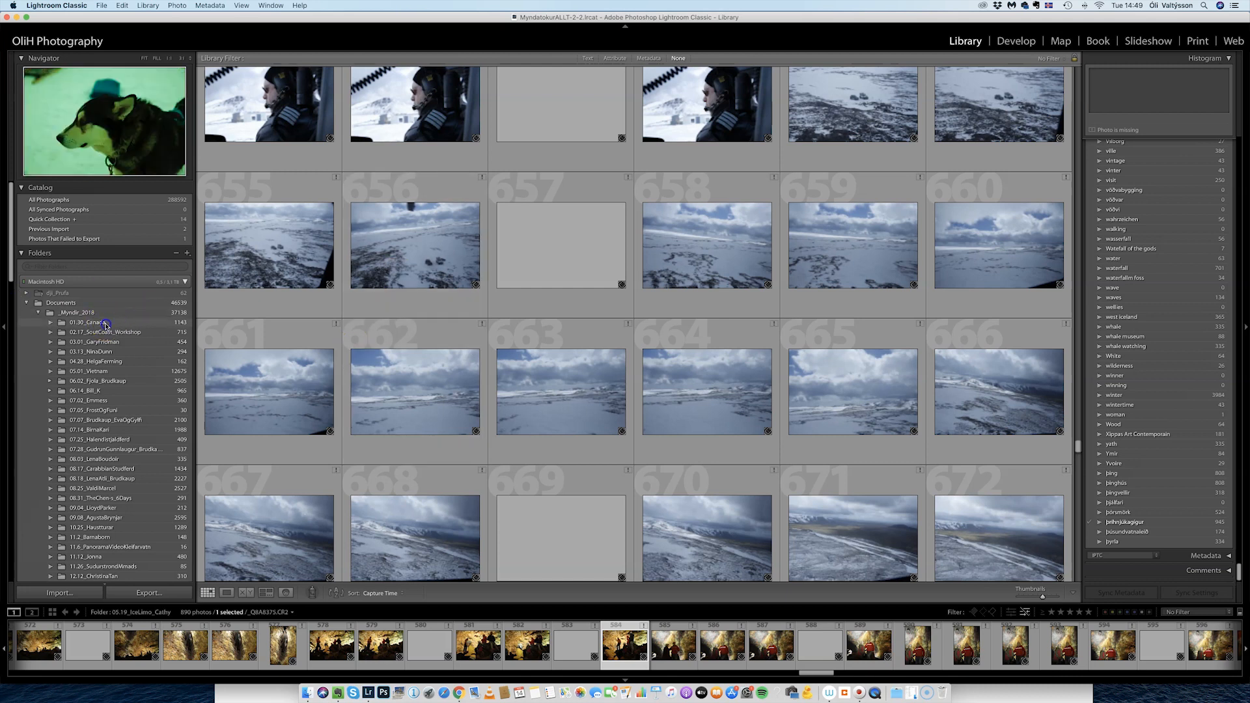
pyautogui.scroll(-10, 540, 355)
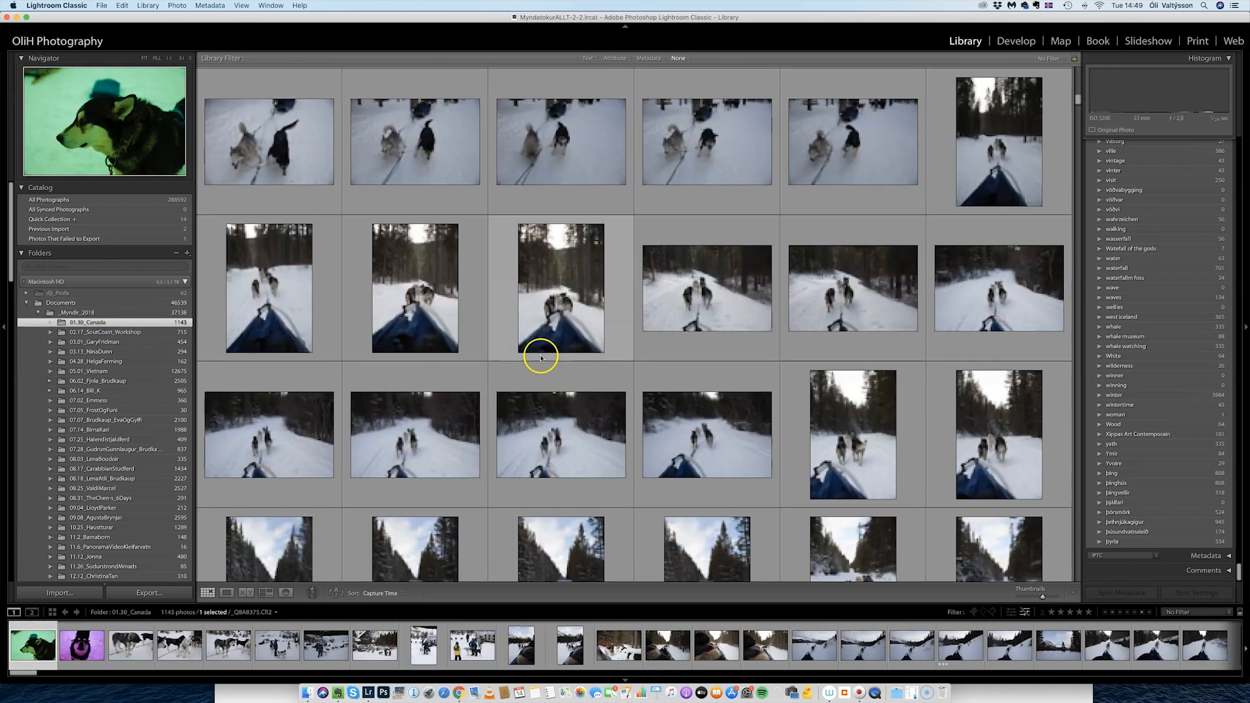
pyautogui.scroll(-5, 540, 357)
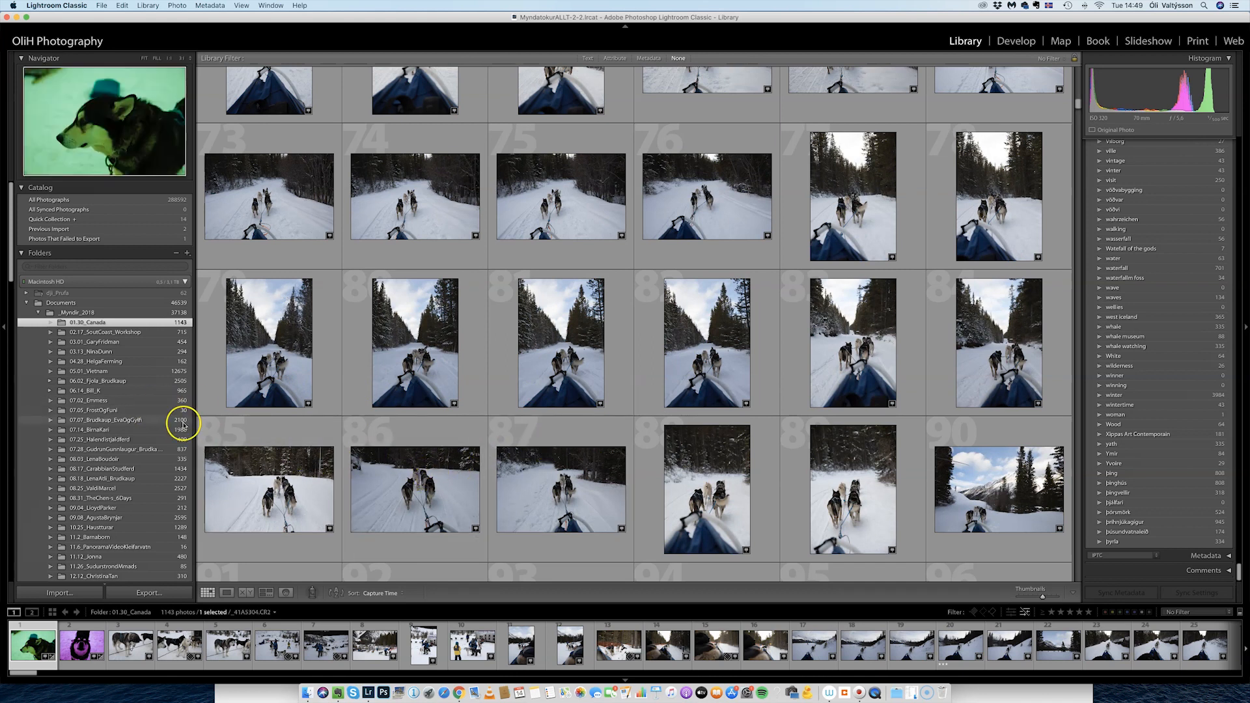
pyautogui.click(95, 343)
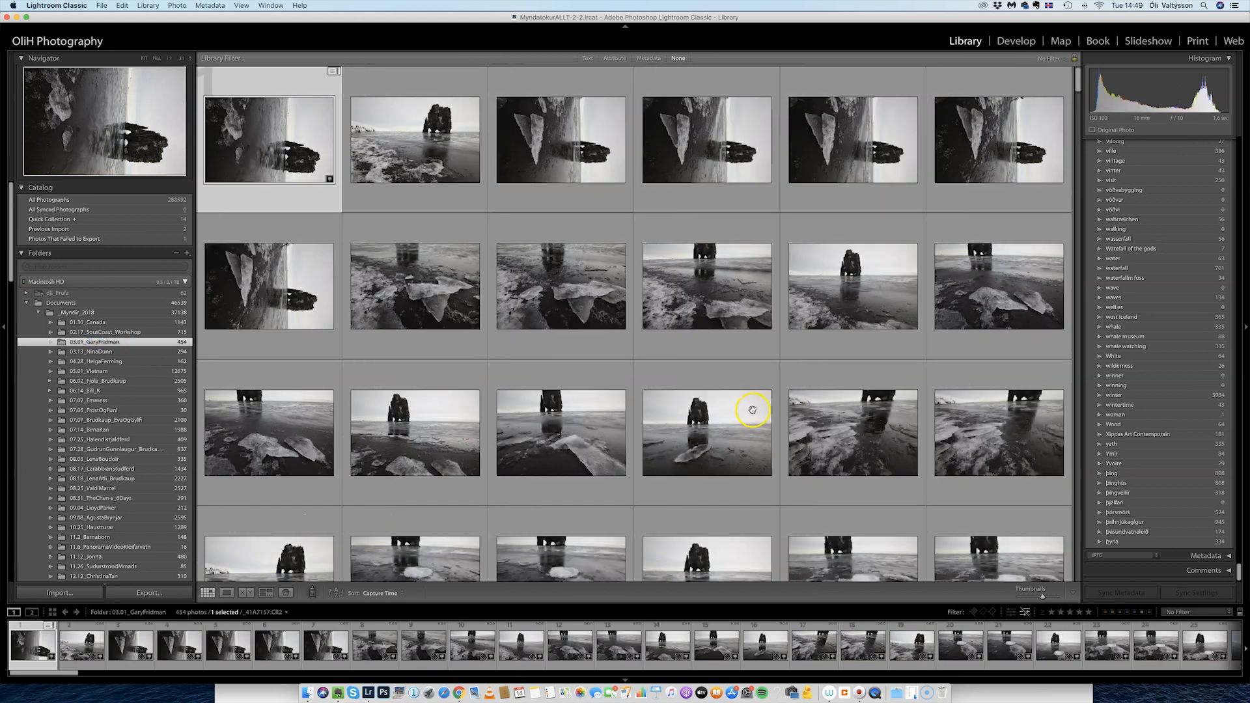
pyautogui.scroll(-2, 747, 414)
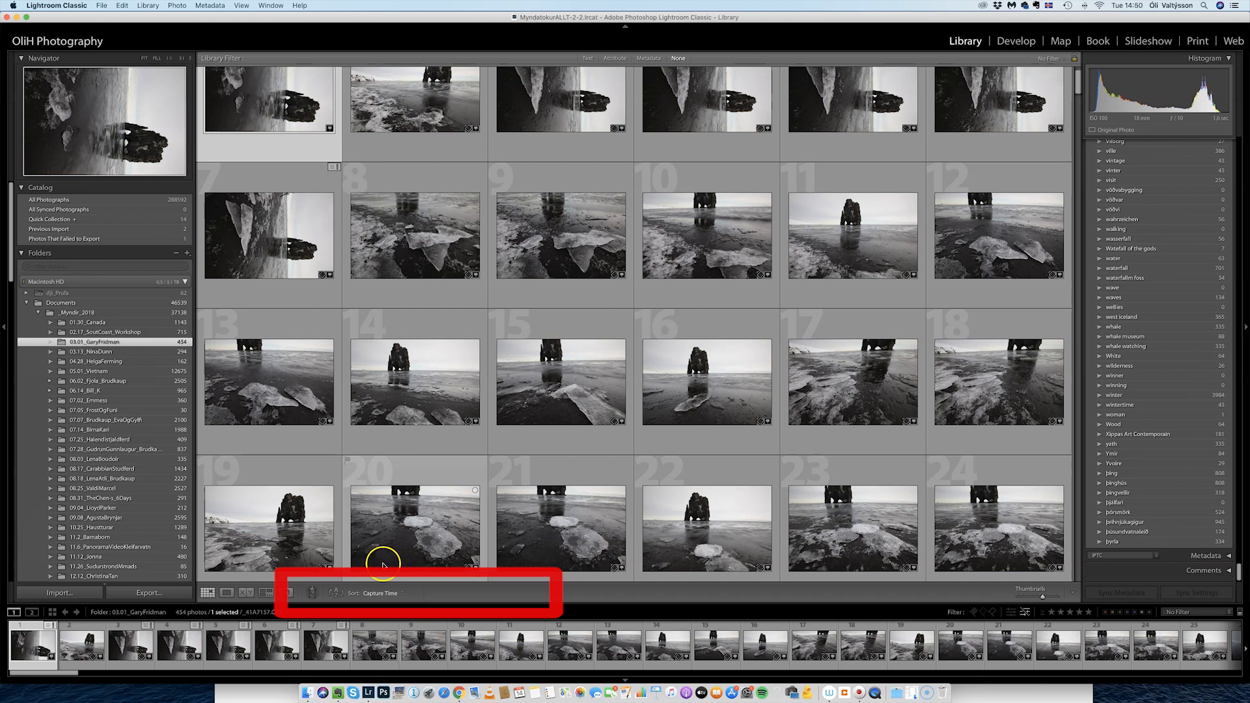
# Set the Painter to paint Keywords, replacing 'dog, snow' with 'snow, winter'.
pyautogui.click(313, 593)
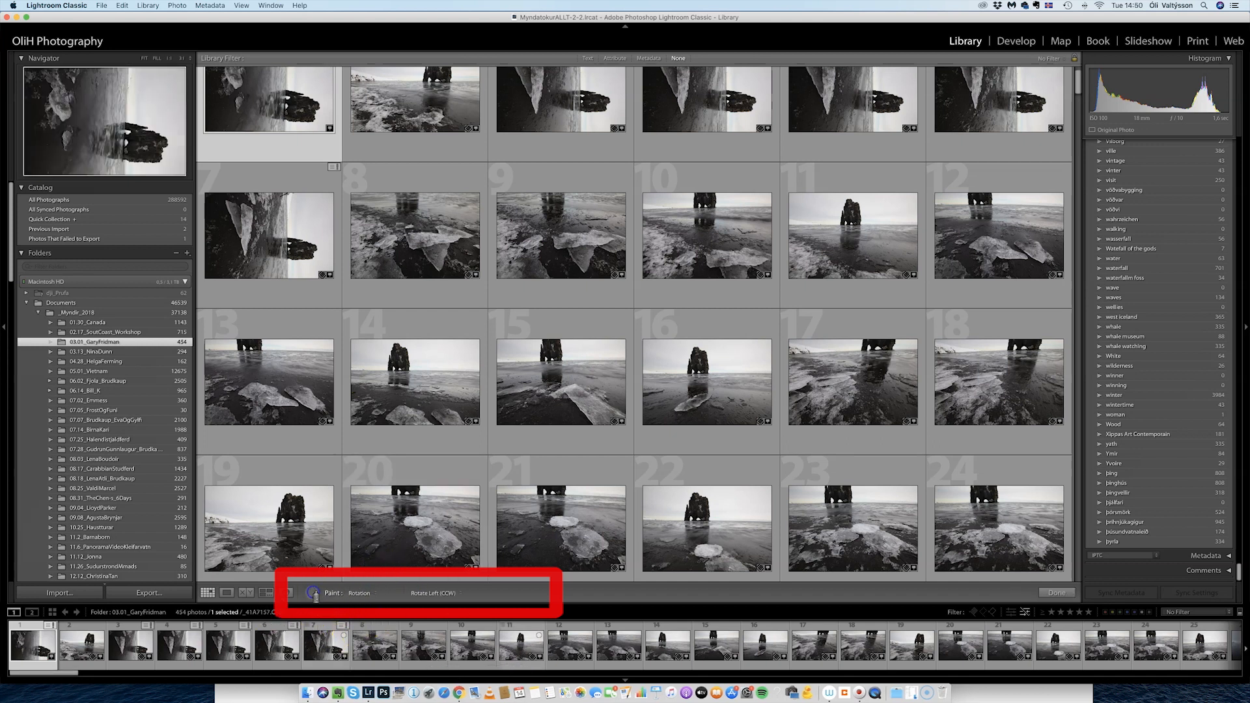
pyautogui.click(366, 593)
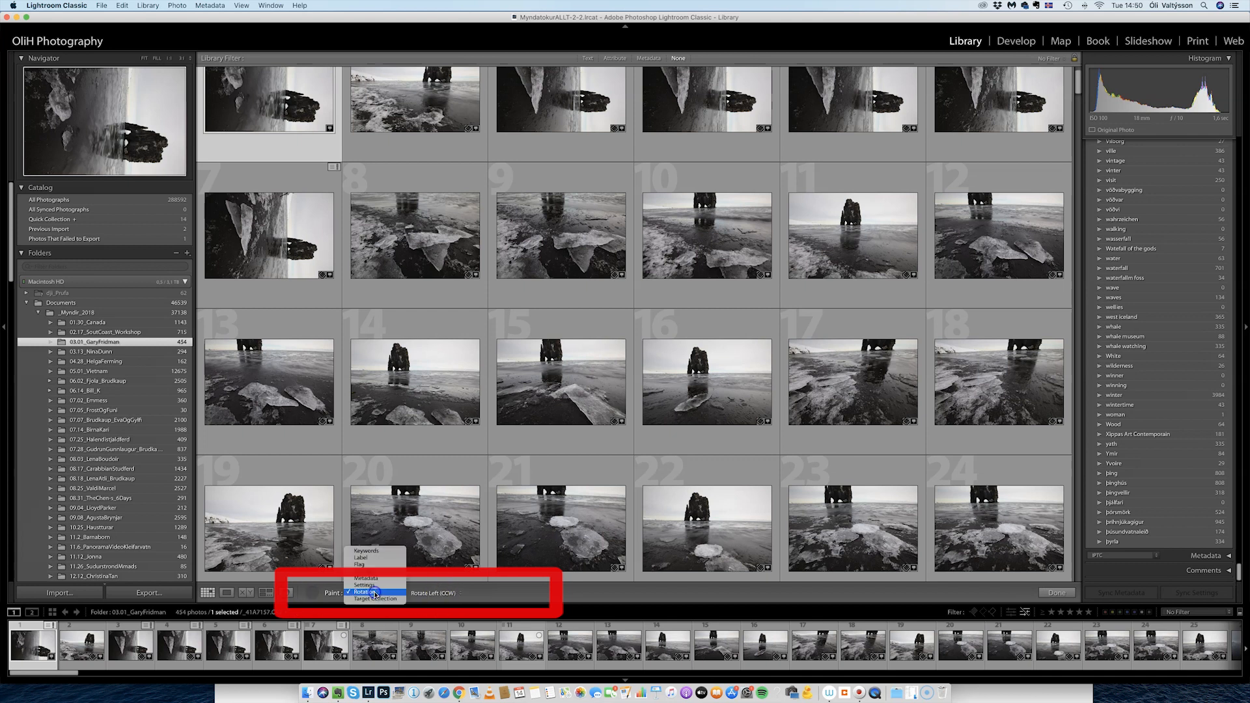
pyautogui.click(364, 550)
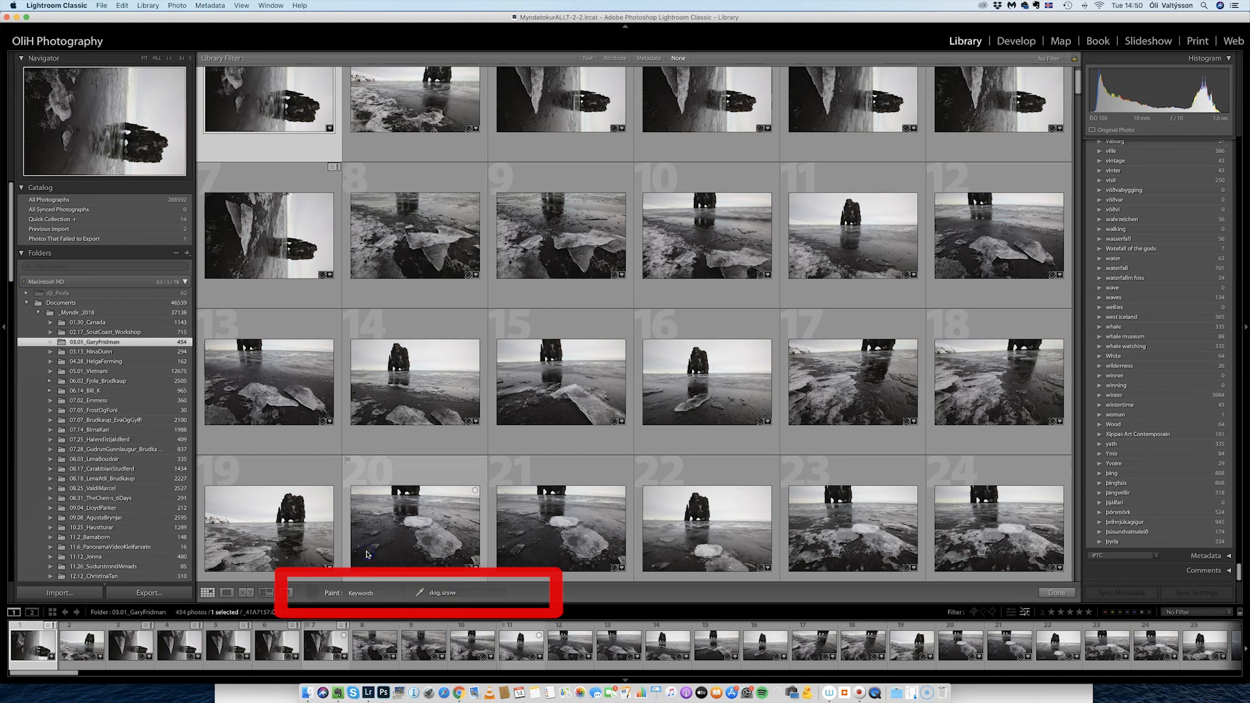
pyautogui.click(448, 595)
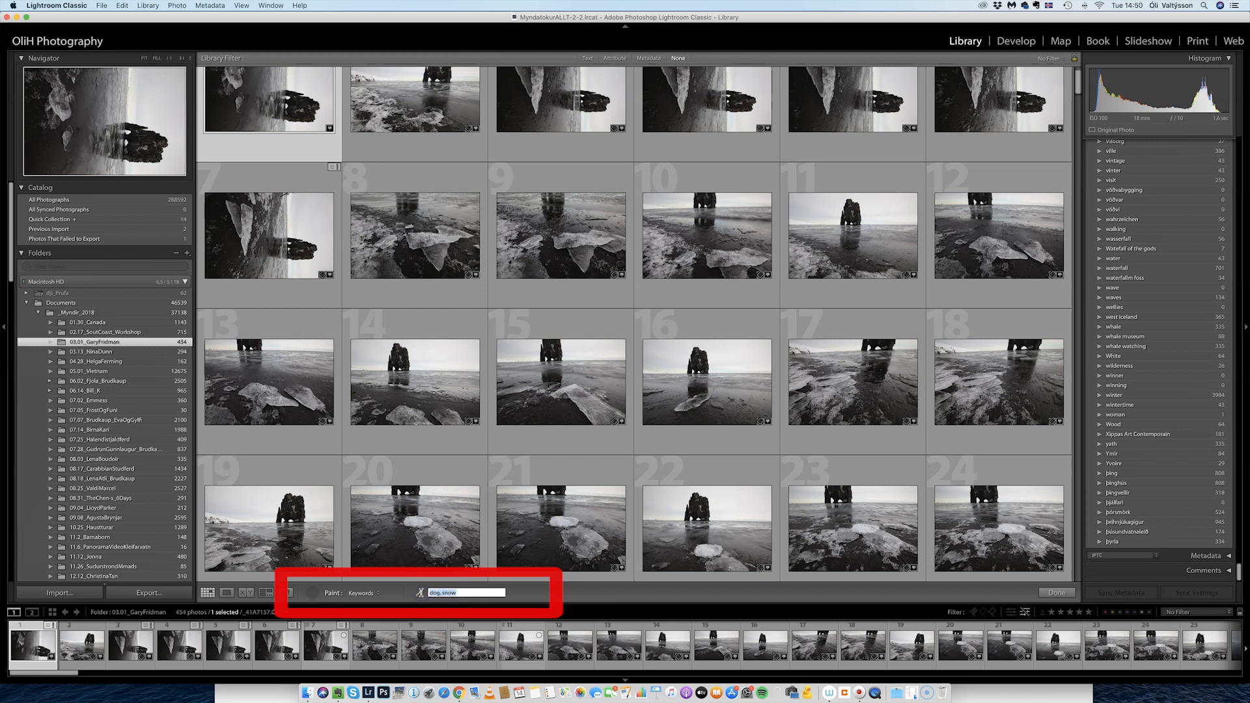
pyautogui.press('BackSpace')
pyautogui.write('snow')
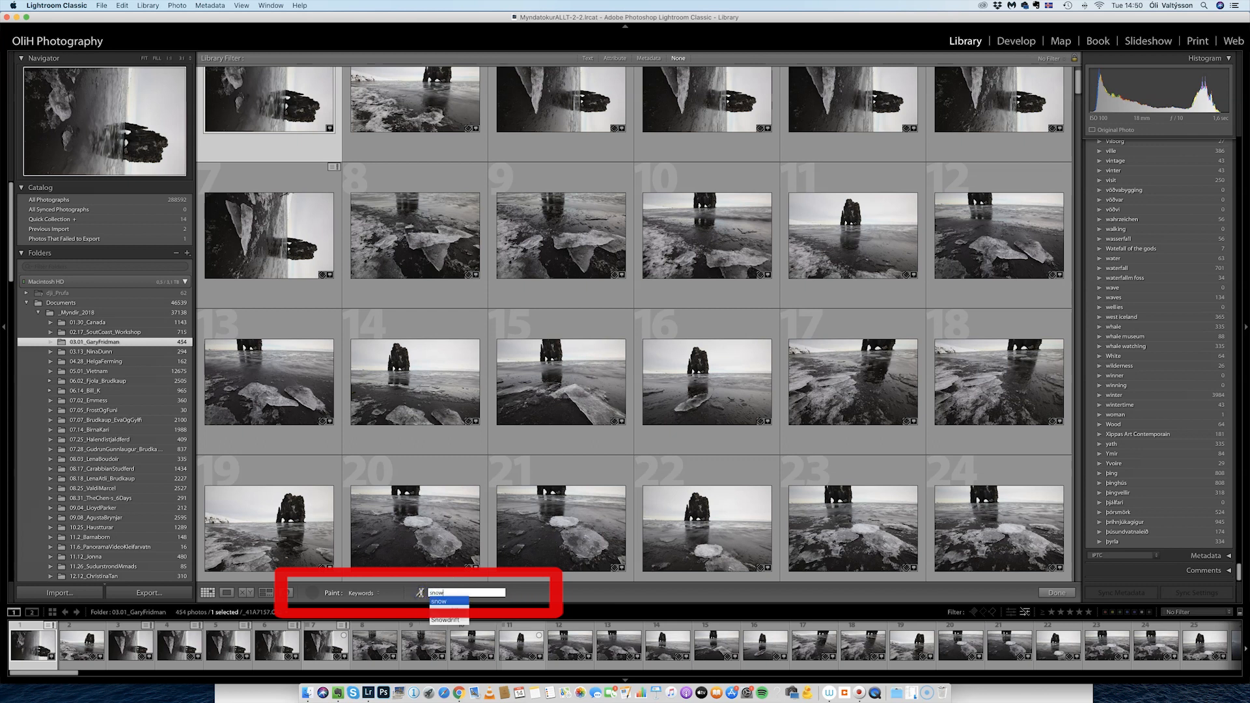
pyautogui.press('Return')
pyautogui.write('win')
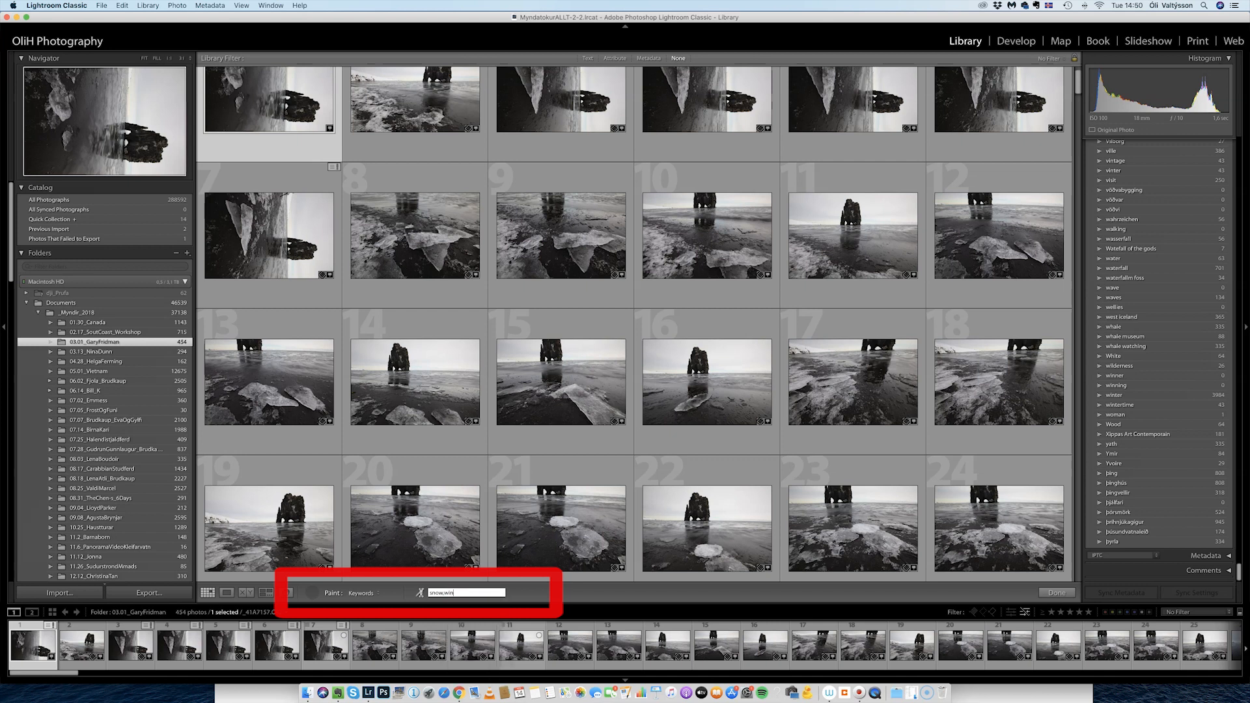
pyautogui.write('ter')
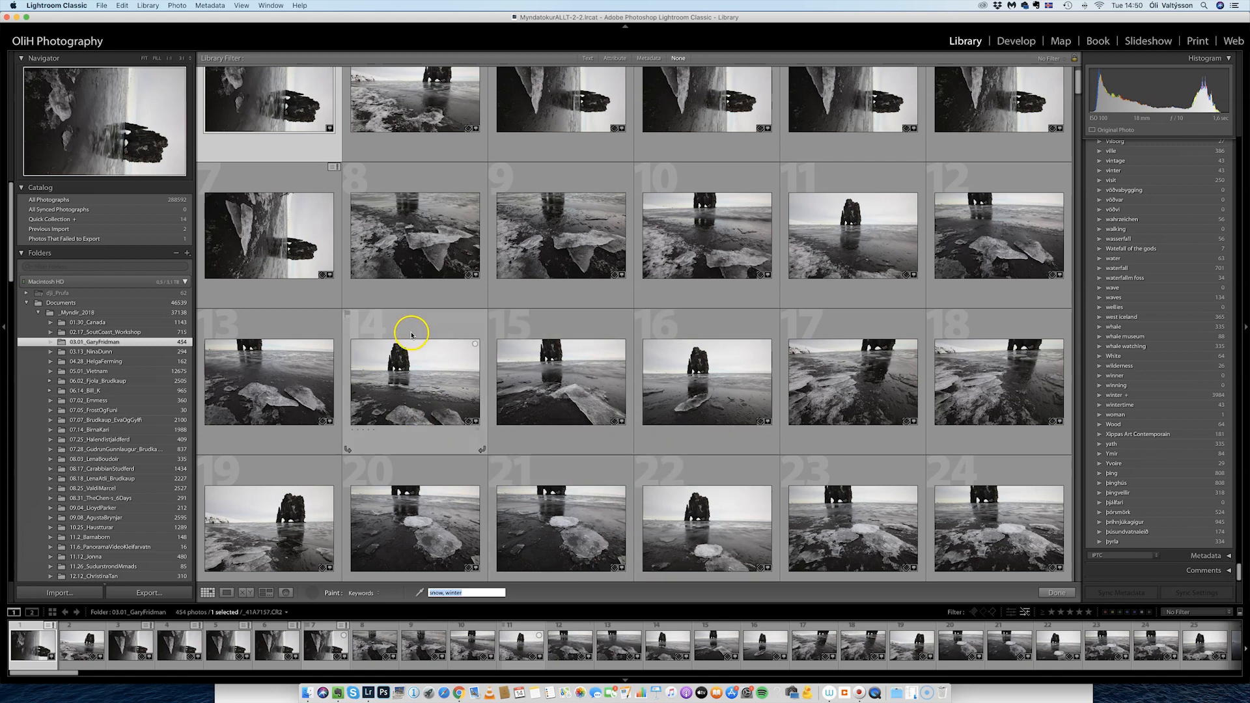
# Paint the keywords snow and winter onto photos 99, 100, 101, 107, 105 and 104.
pyautogui.scroll(-15, 414, 336)
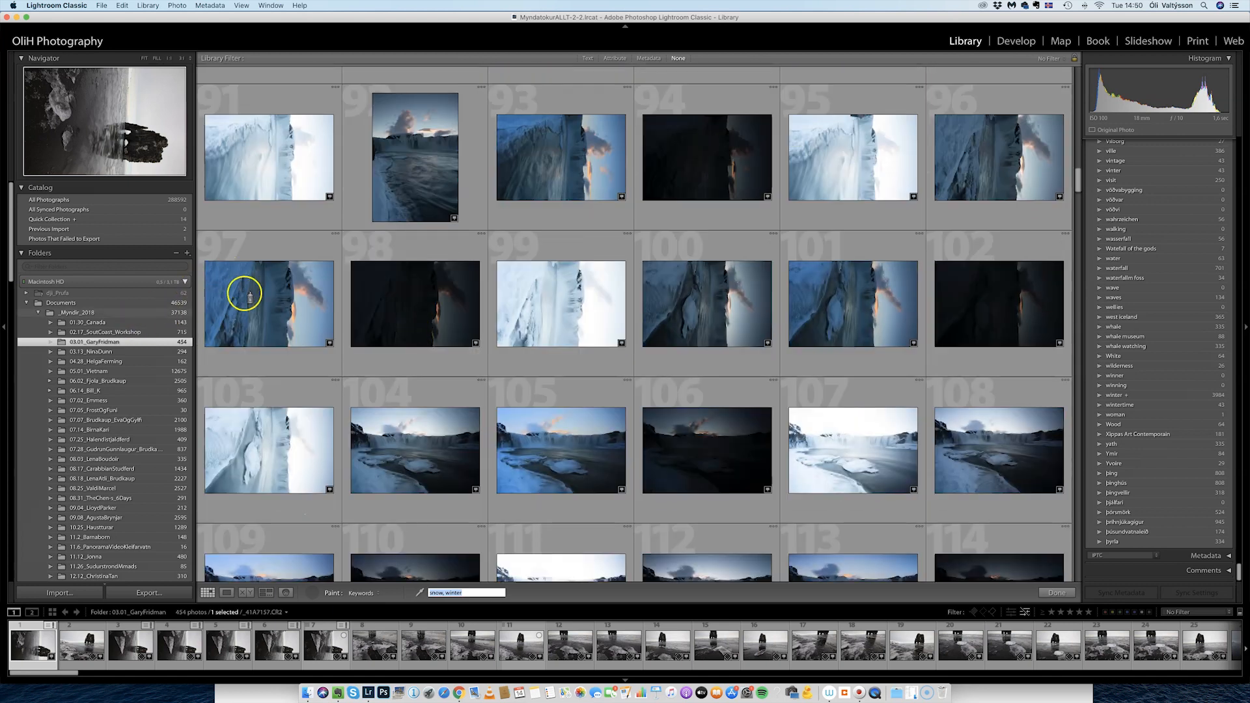
pyautogui.click(524, 291)
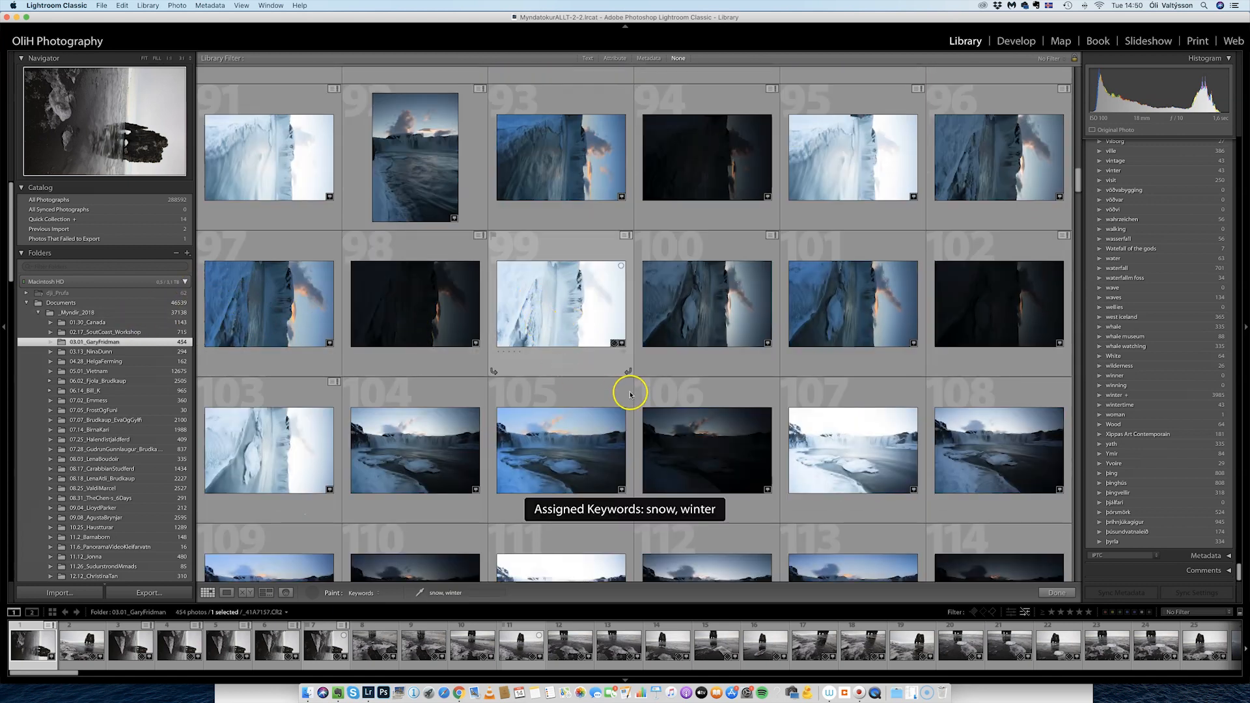
pyautogui.scroll(10, 1151, 382)
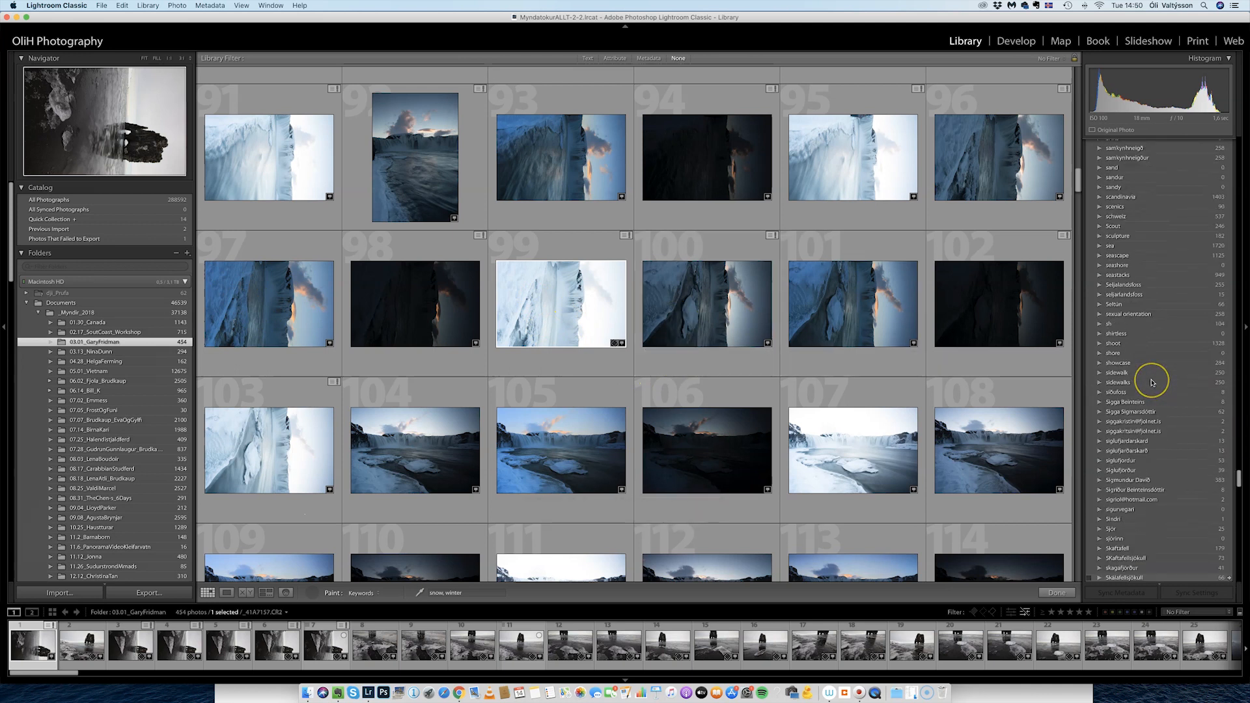
pyautogui.scroll(20, 1150, 382)
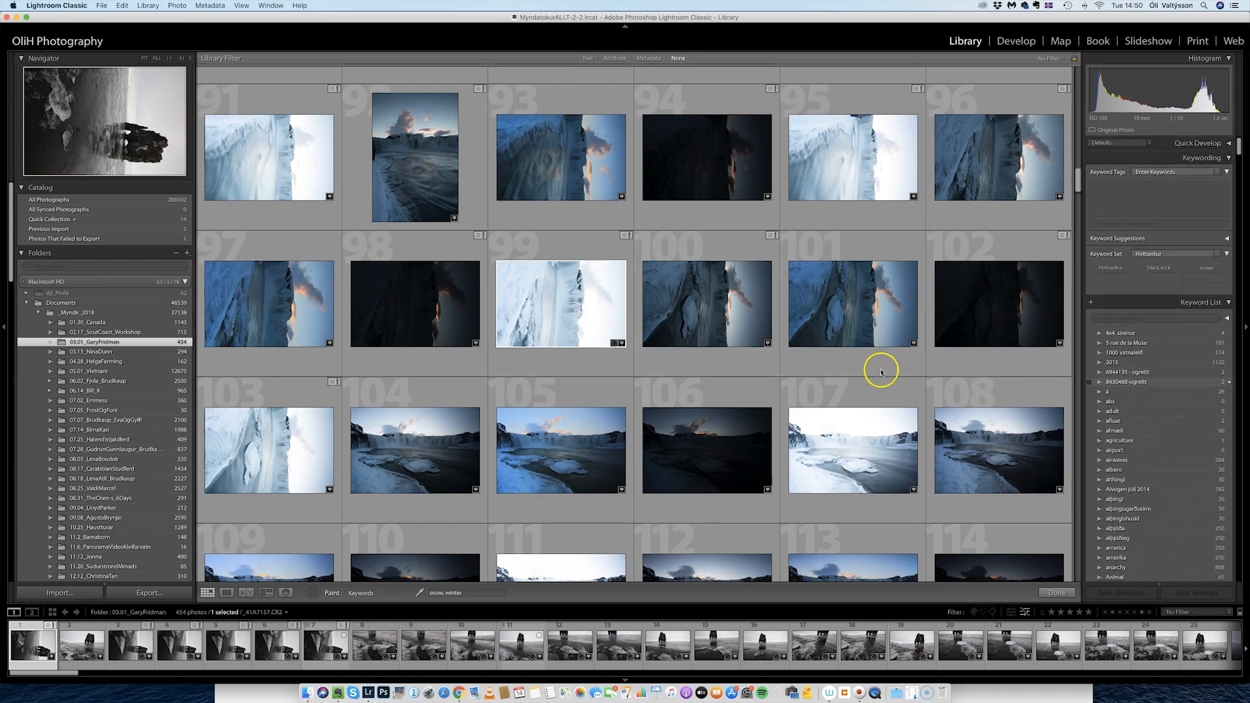
pyautogui.click(677, 315)
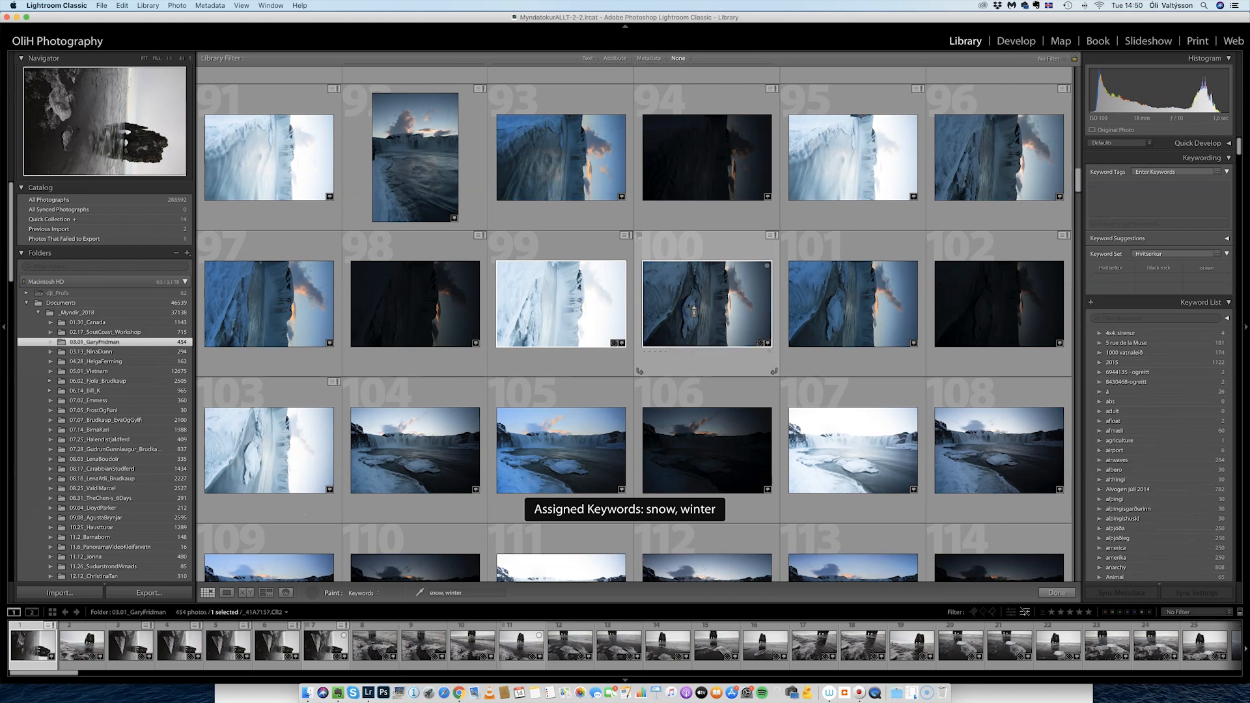
pyautogui.click(846, 302)
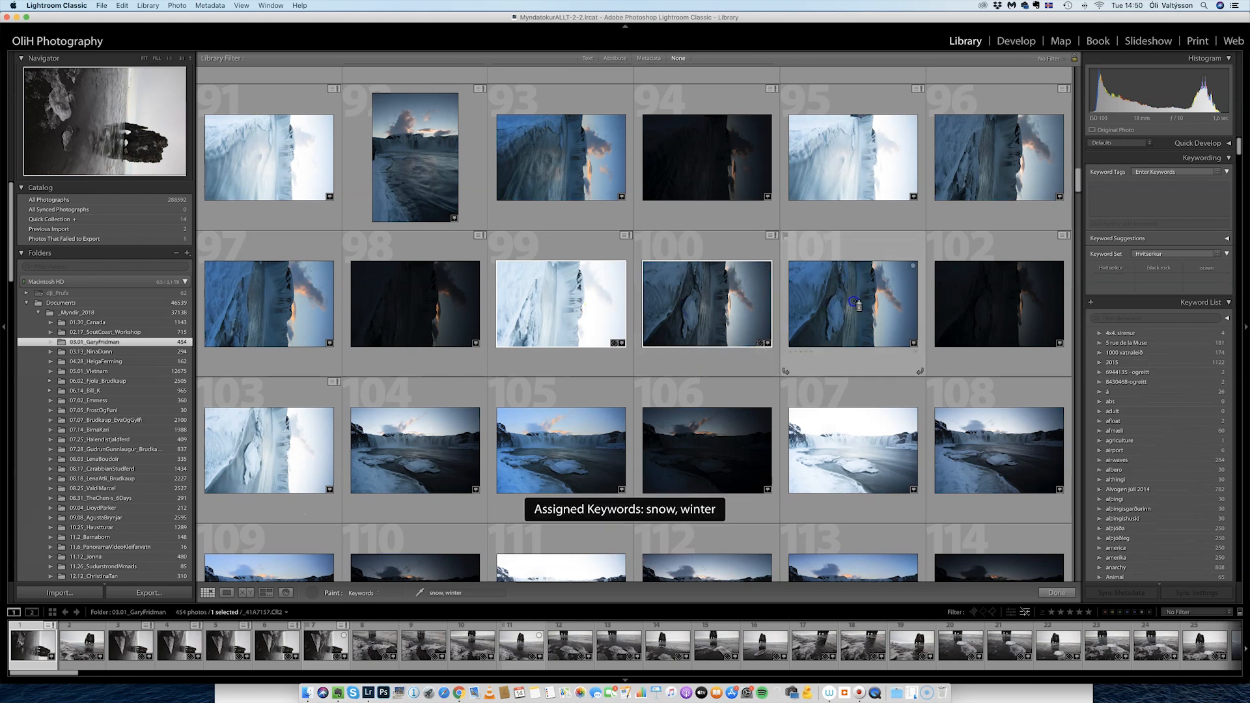
pyautogui.click(861, 441)
pyautogui.click(563, 449)
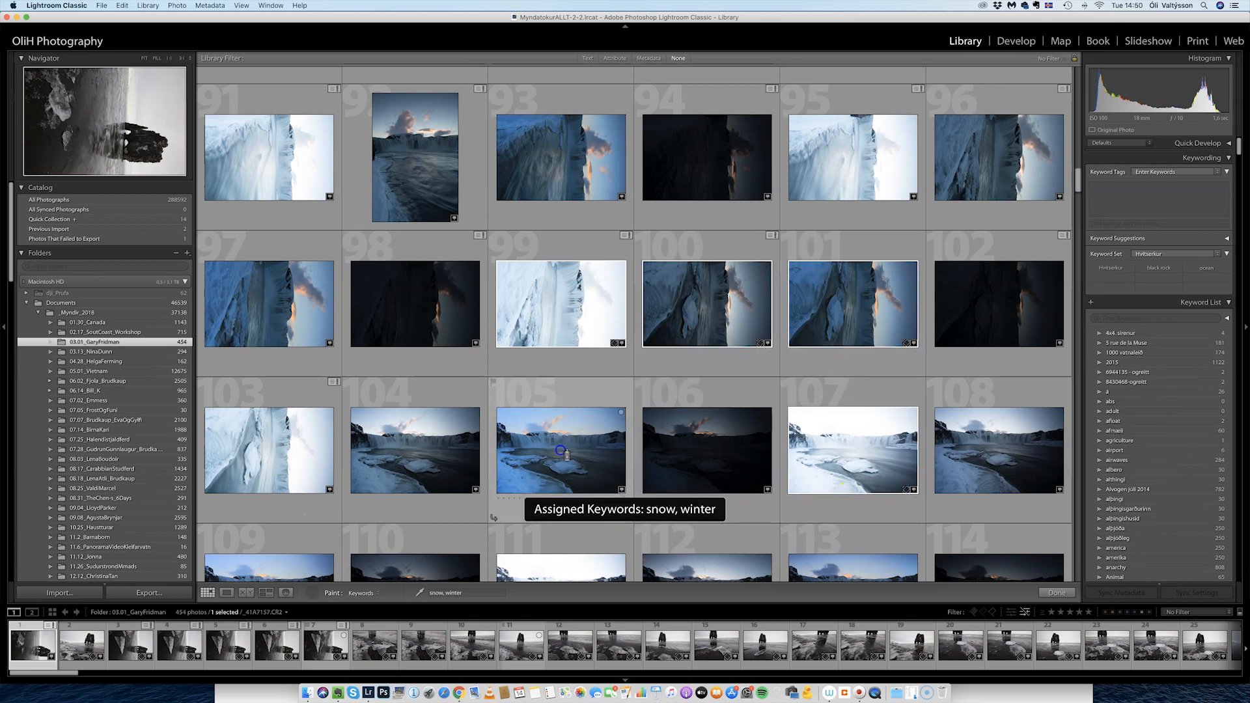
pyautogui.click(418, 454)
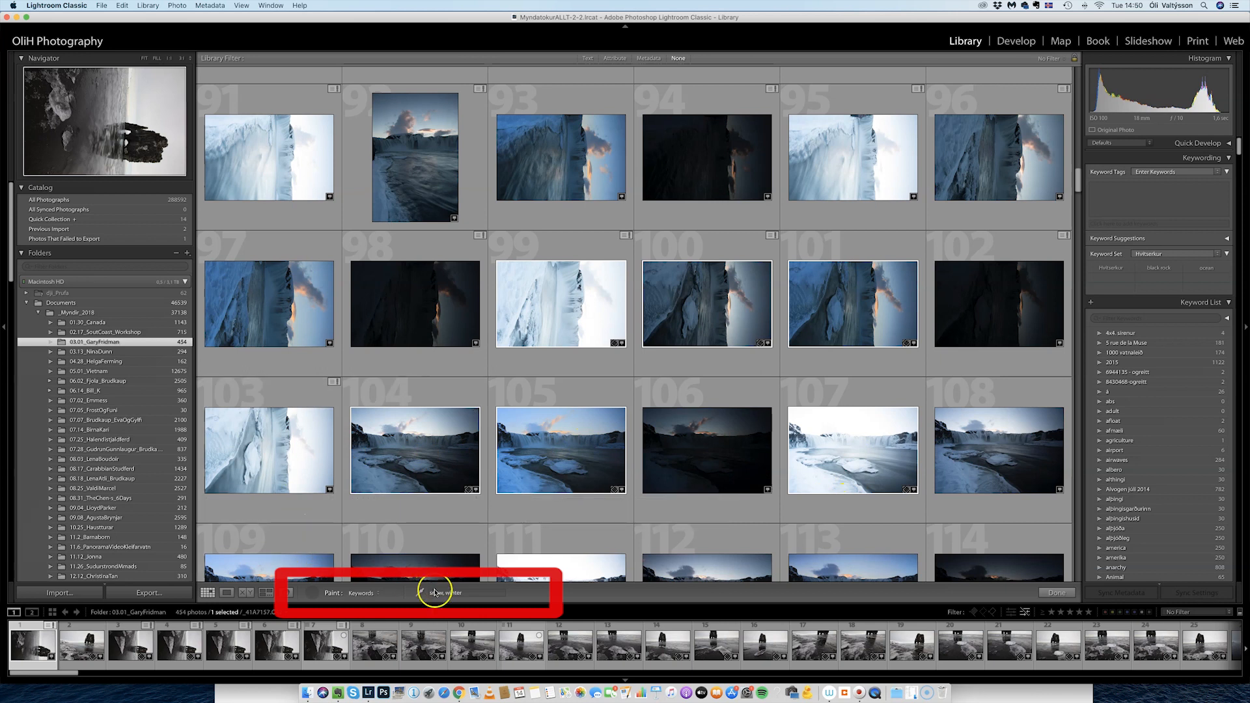
# Set the Painter to apply Rotation with Rotate Left (CCW).
pyautogui.click(364, 593)
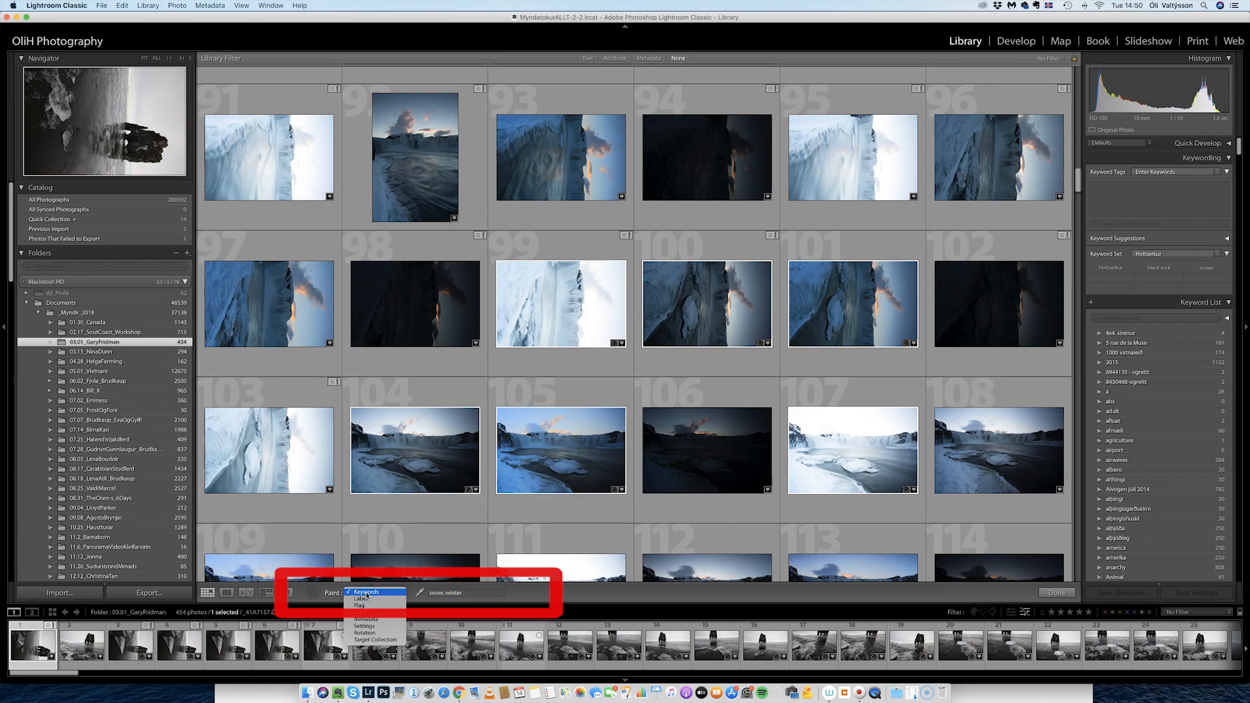
pyautogui.click(377, 633)
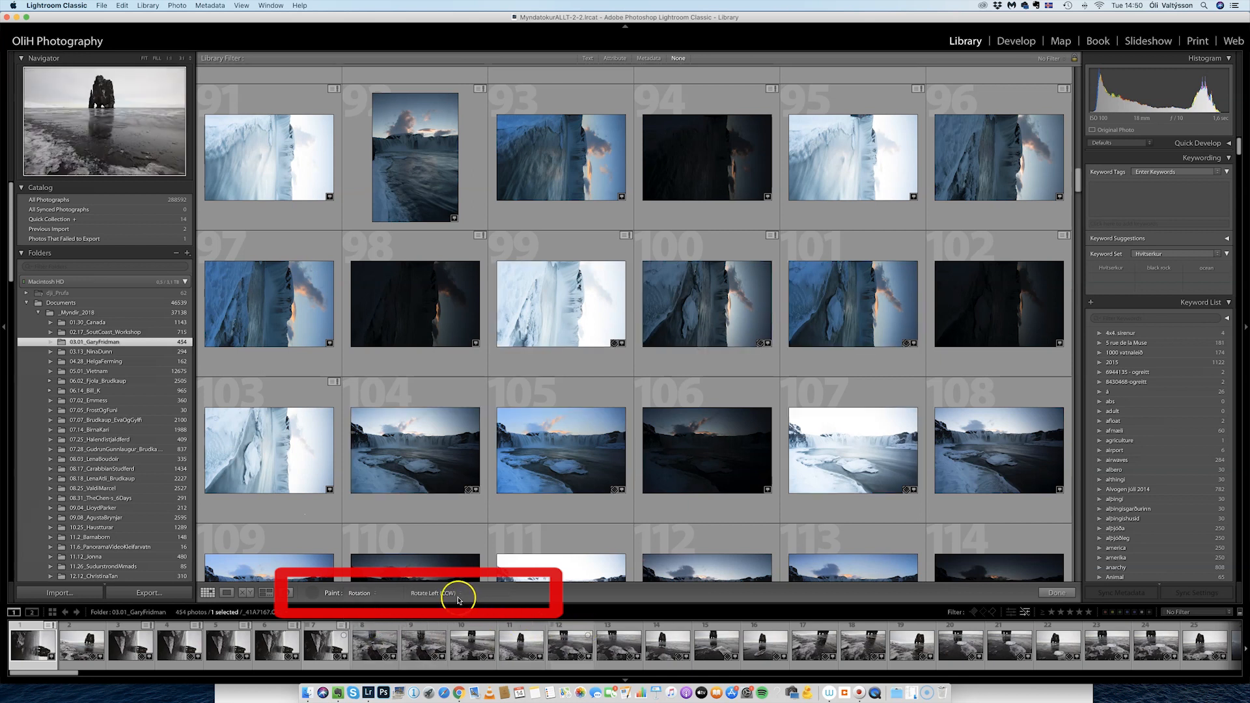
pyautogui.click(454, 597)
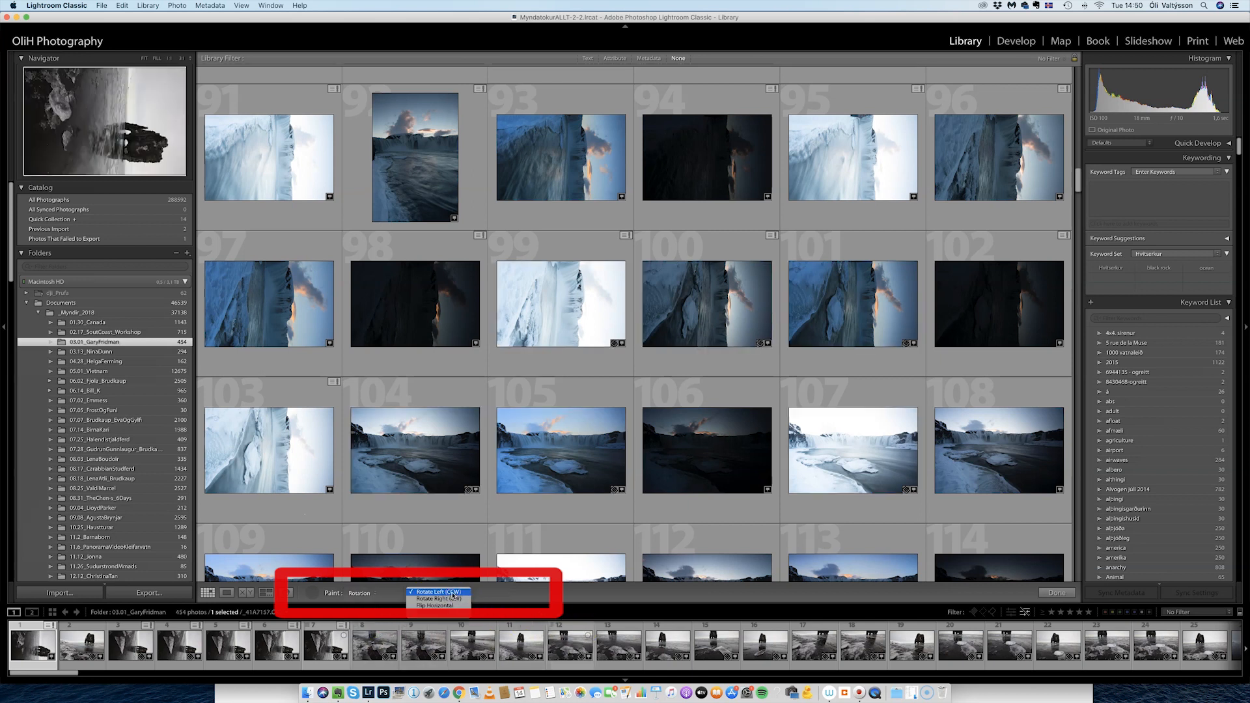
pyautogui.click(452, 592)
# Paint photos 97 through 103 with the Painter to turn them upright into portrait.
pyautogui.click(563, 304)
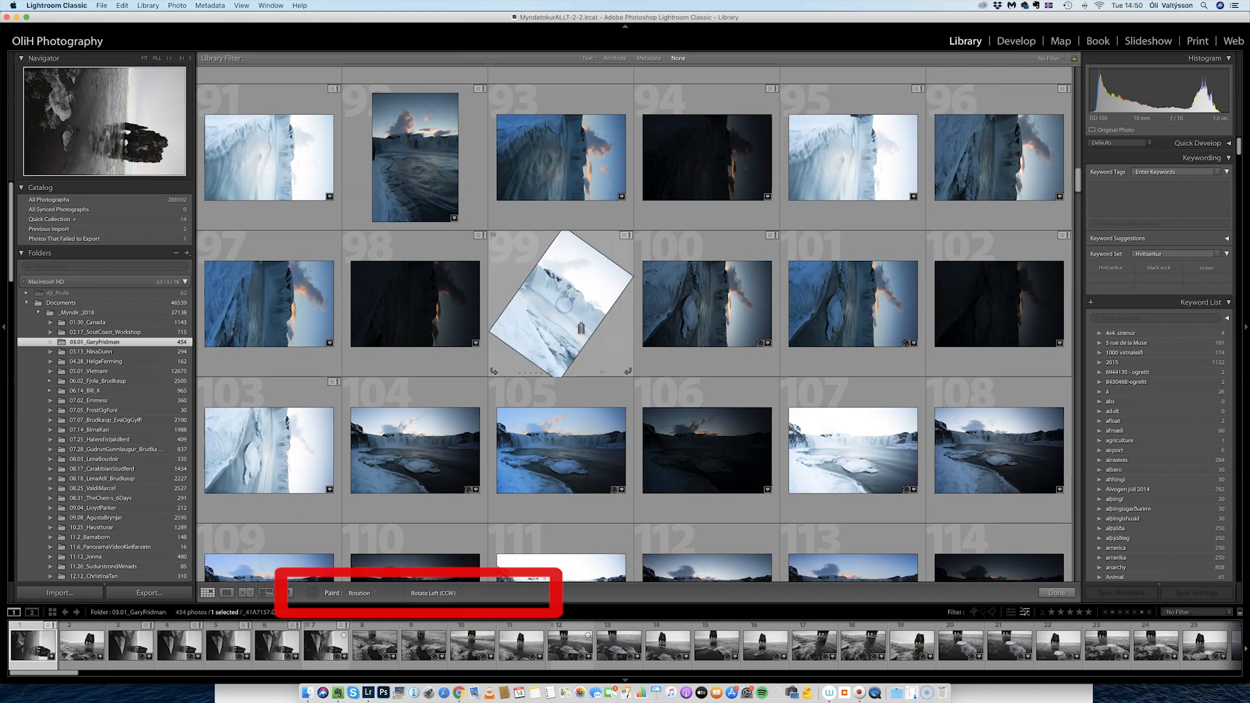
pyautogui.click(442, 325)
pyautogui.click(323, 311)
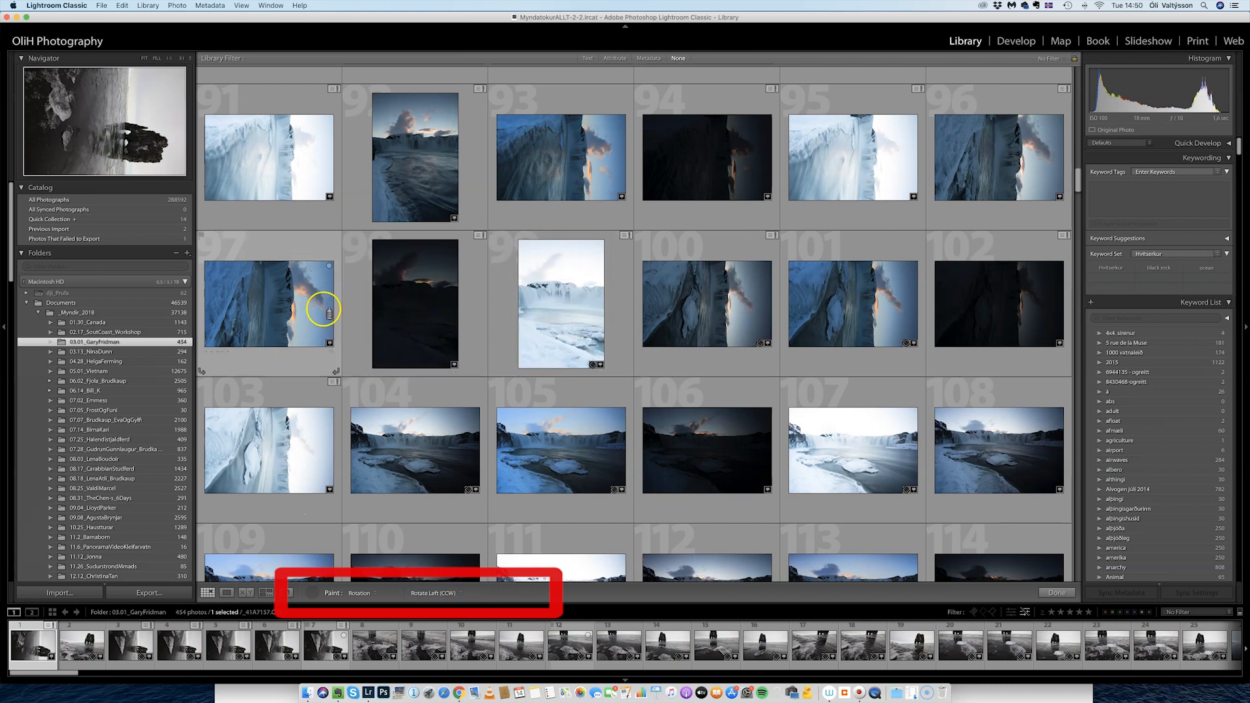
pyautogui.click(550, 320)
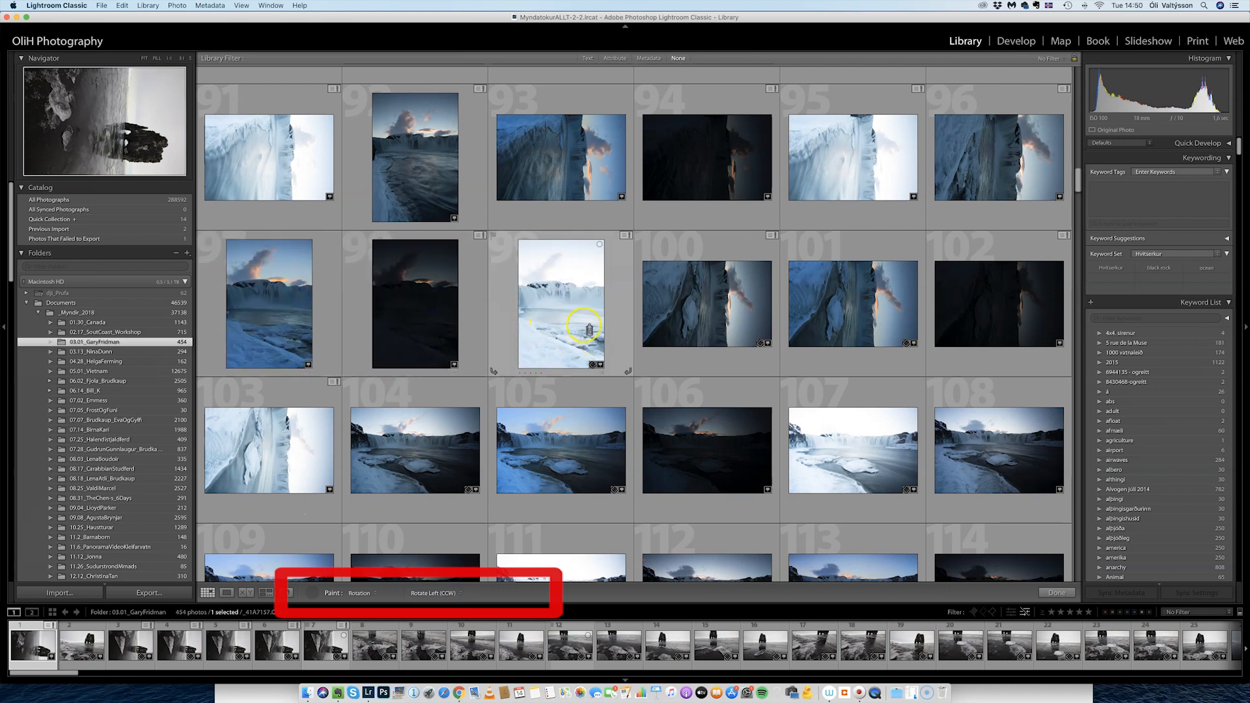
pyautogui.click(712, 313)
pyautogui.click(897, 345)
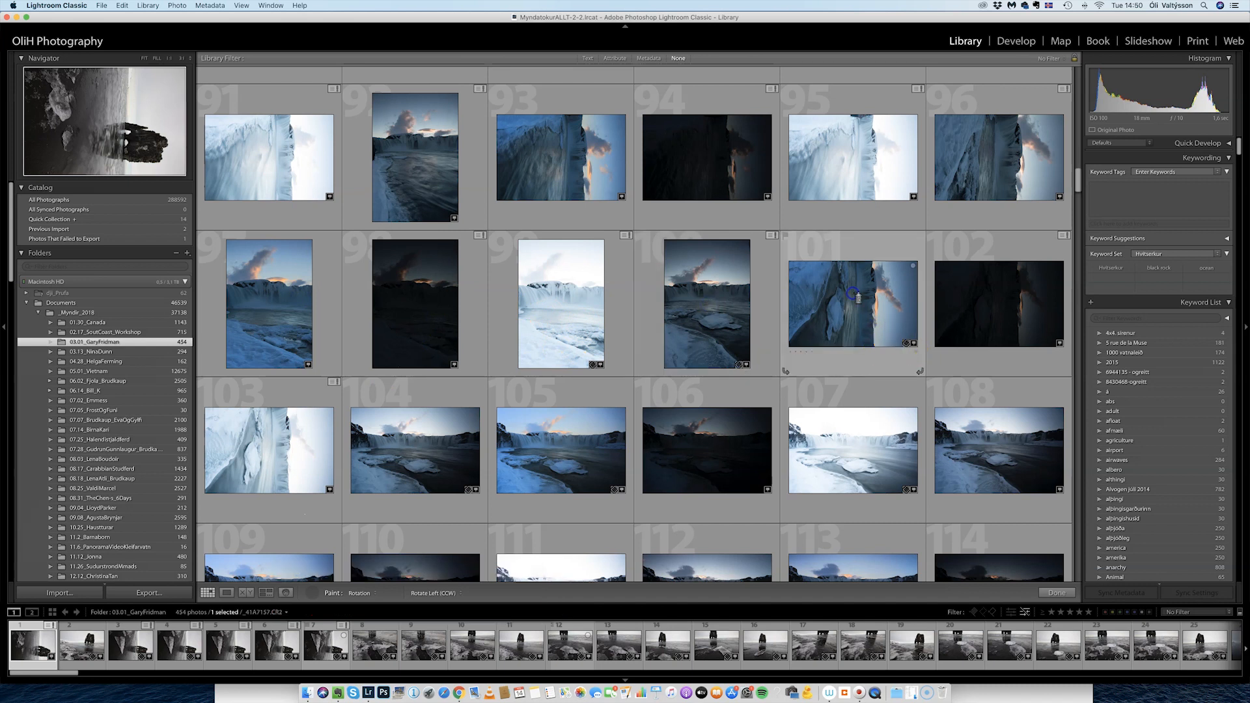
pyautogui.click(982, 317)
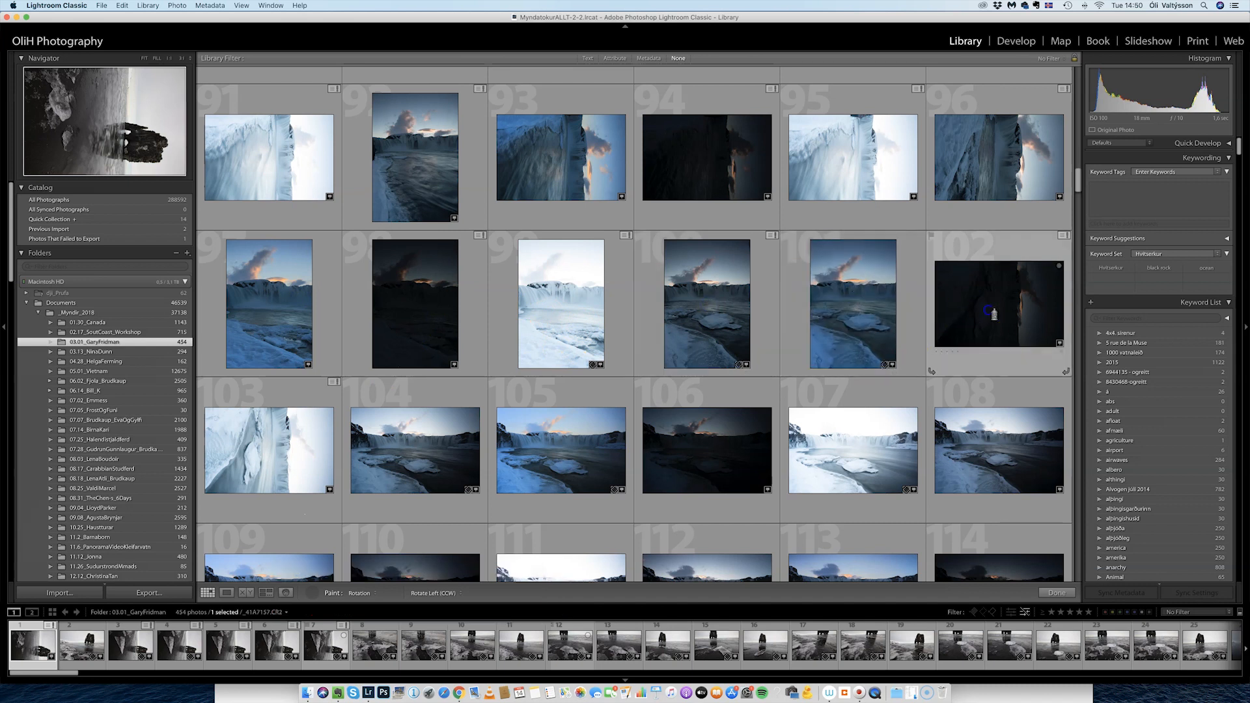
pyautogui.click(292, 469)
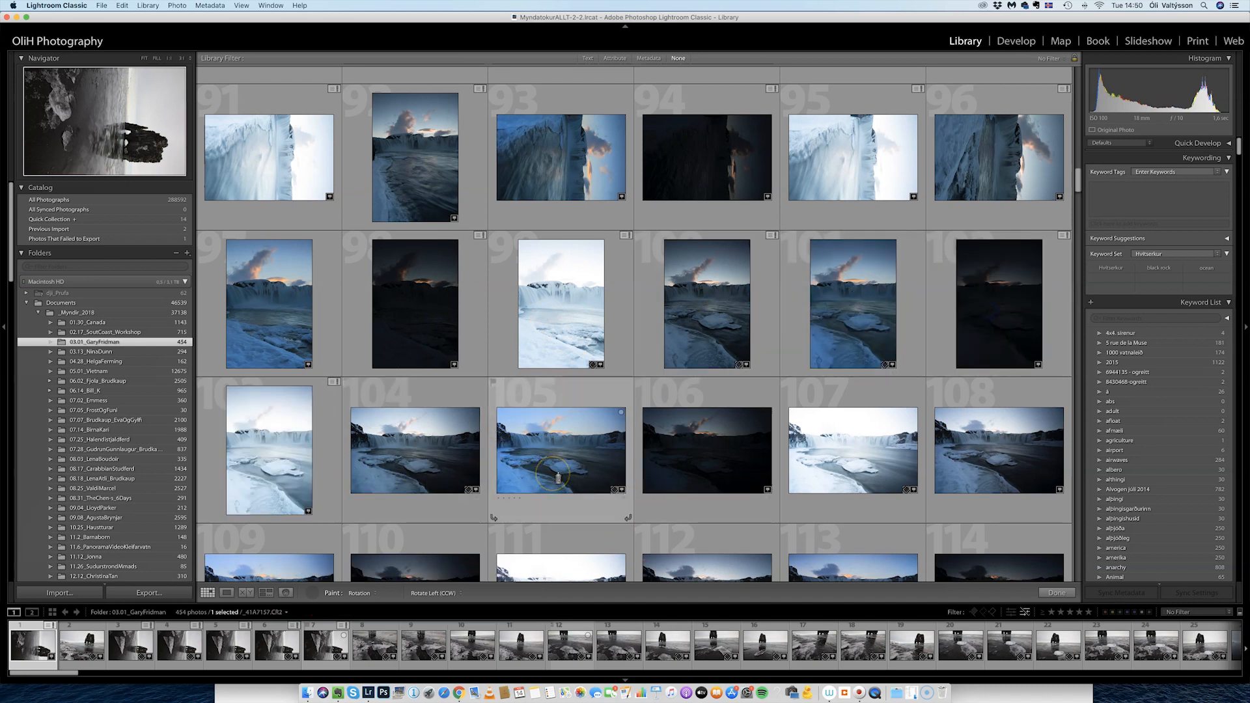